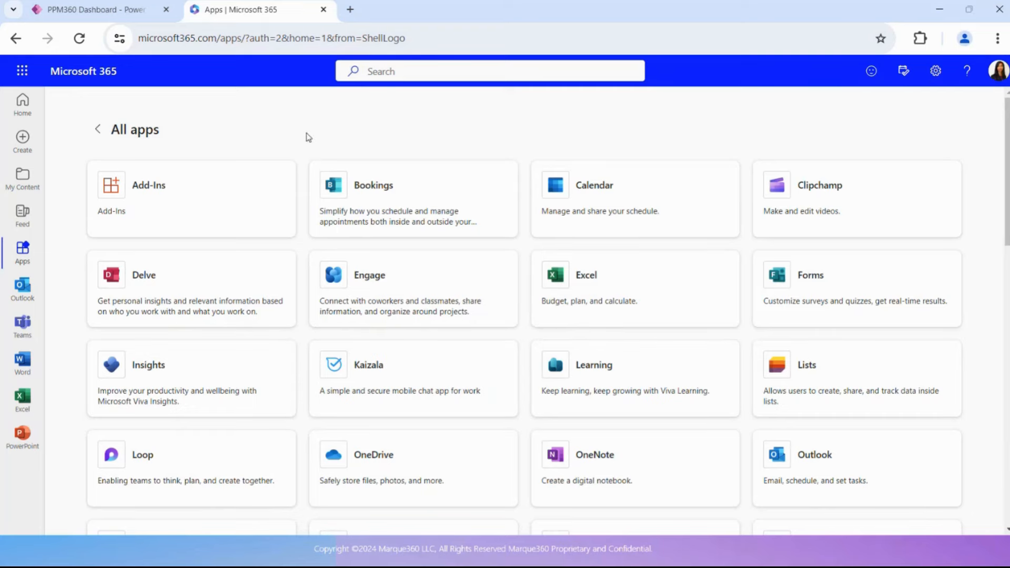
Open the Project app from the list of all Microsoft 365 apps.
scroll(367, 216, "down", 2)
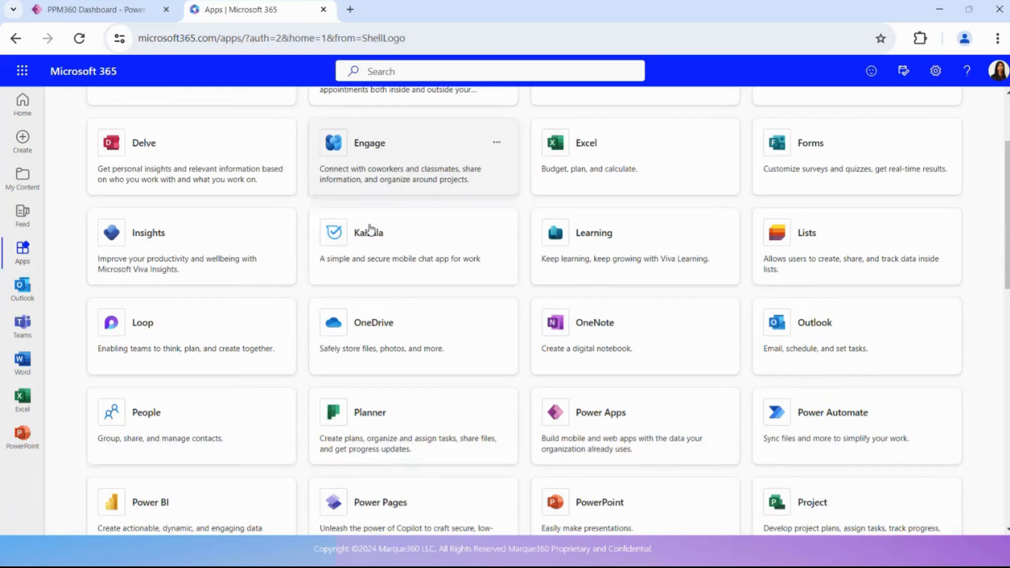
scroll(371, 228, "down", 2)
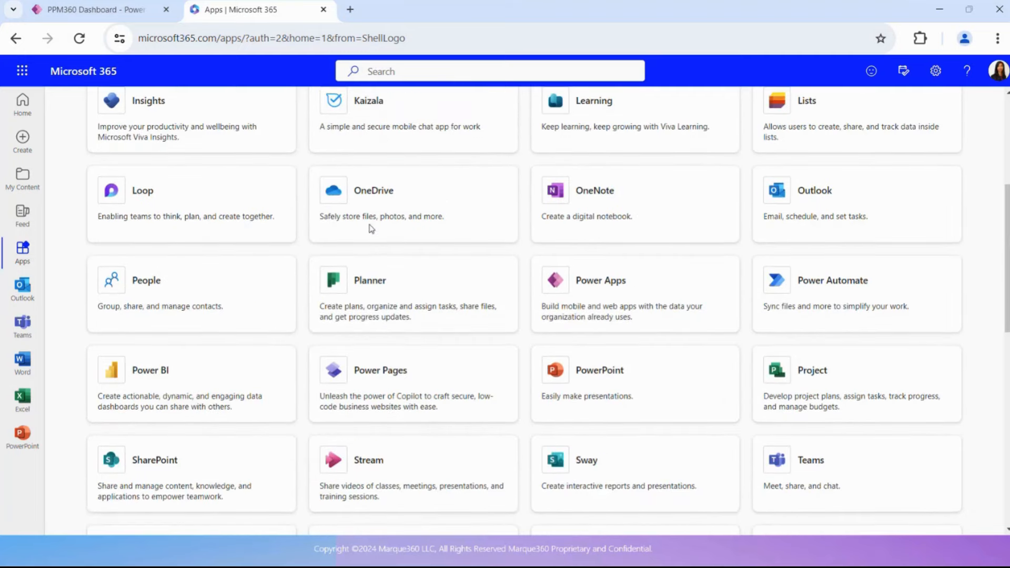
scroll(370, 229, "down", 1)
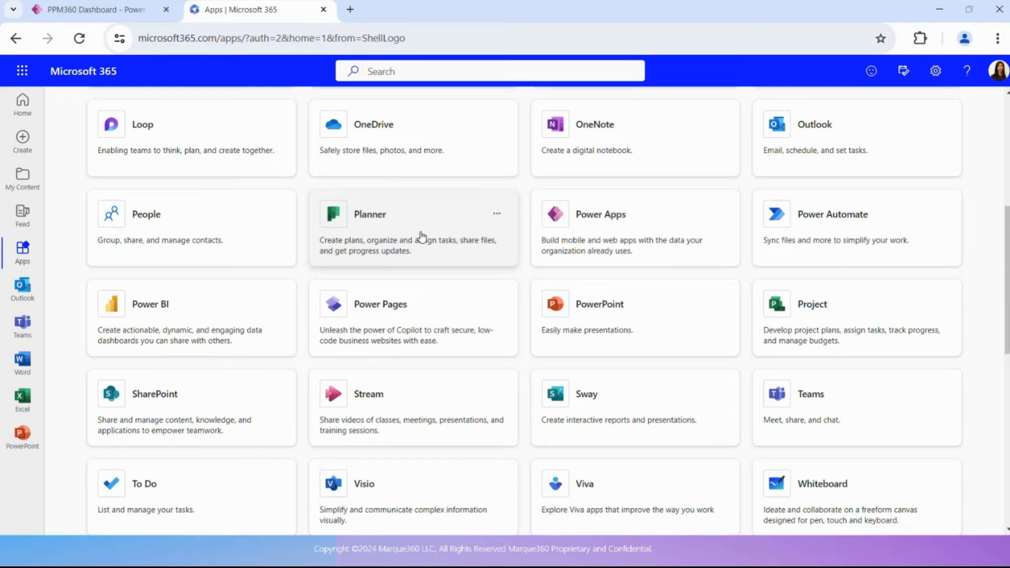
left_click(827, 311)
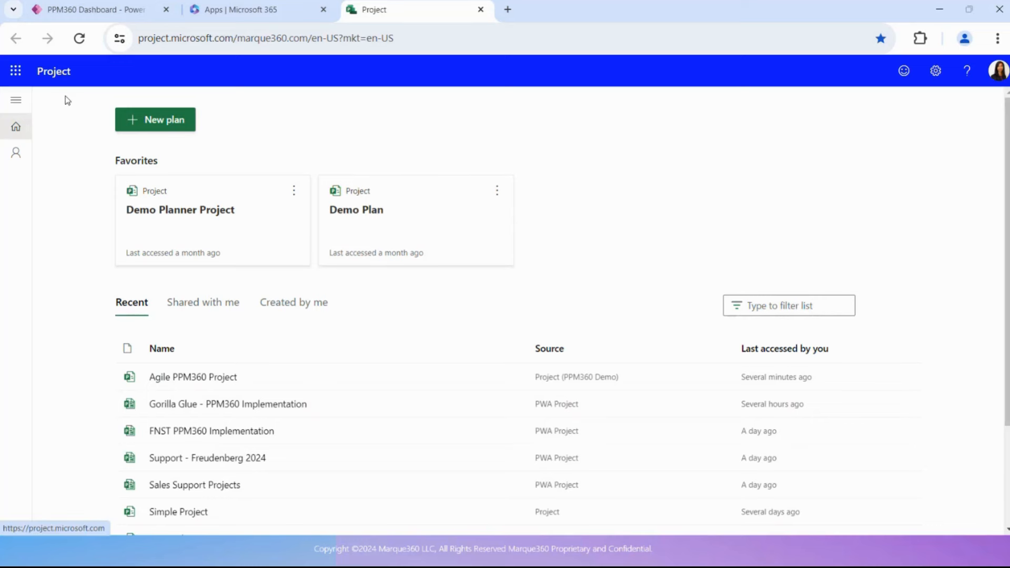
Create a new plan from the Sprint Planning template.
scroll(70, 158, "down", 1)
scroll(72, 176, "down", 1)
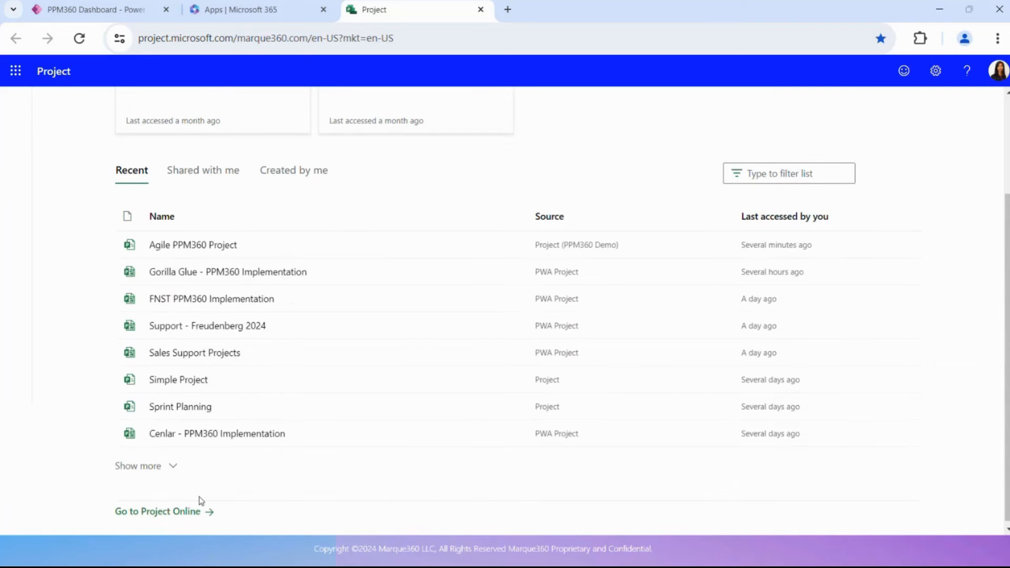
scroll(199, 492, "up", 2)
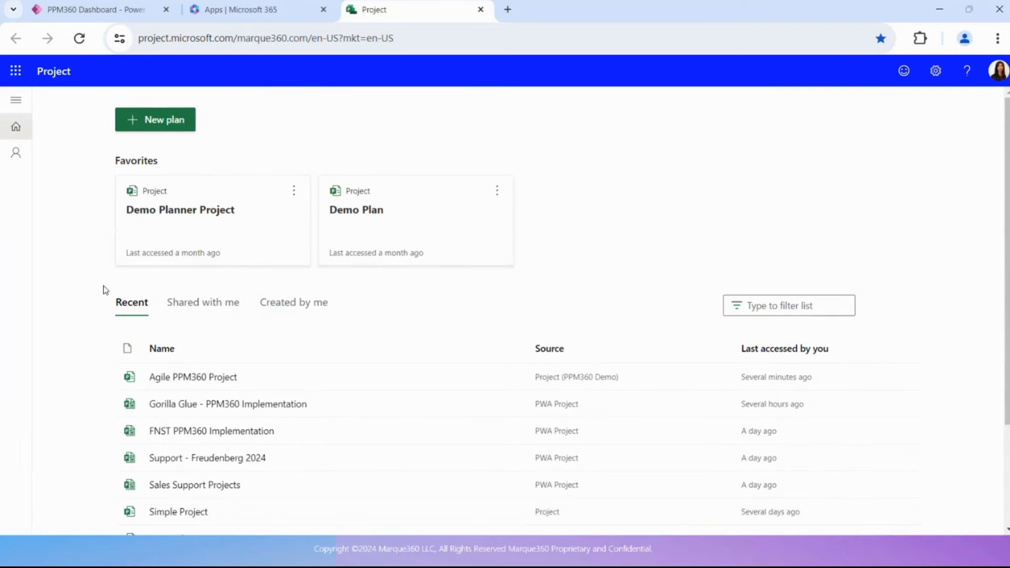
left_click(176, 126)
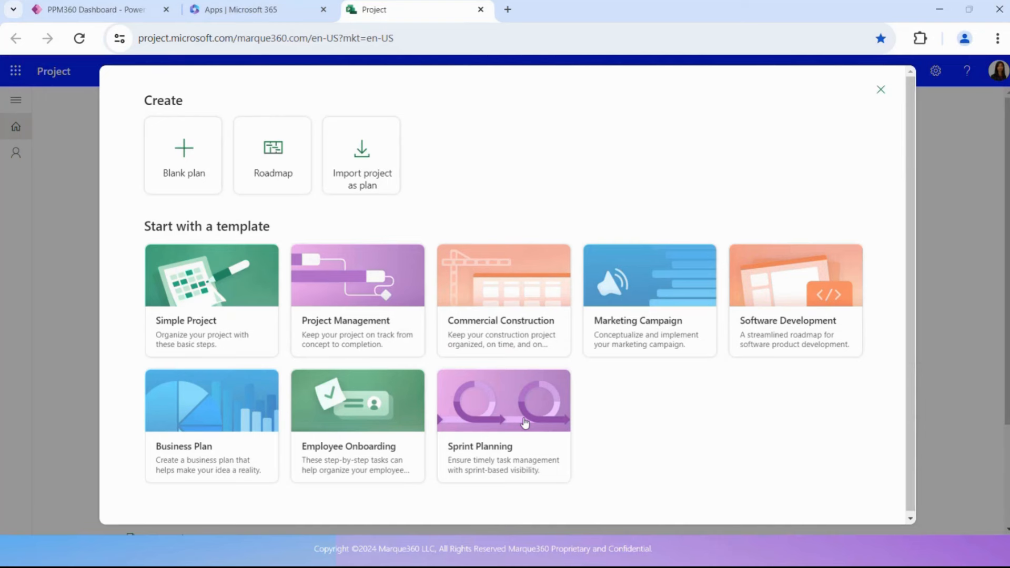
left_click(522, 418)
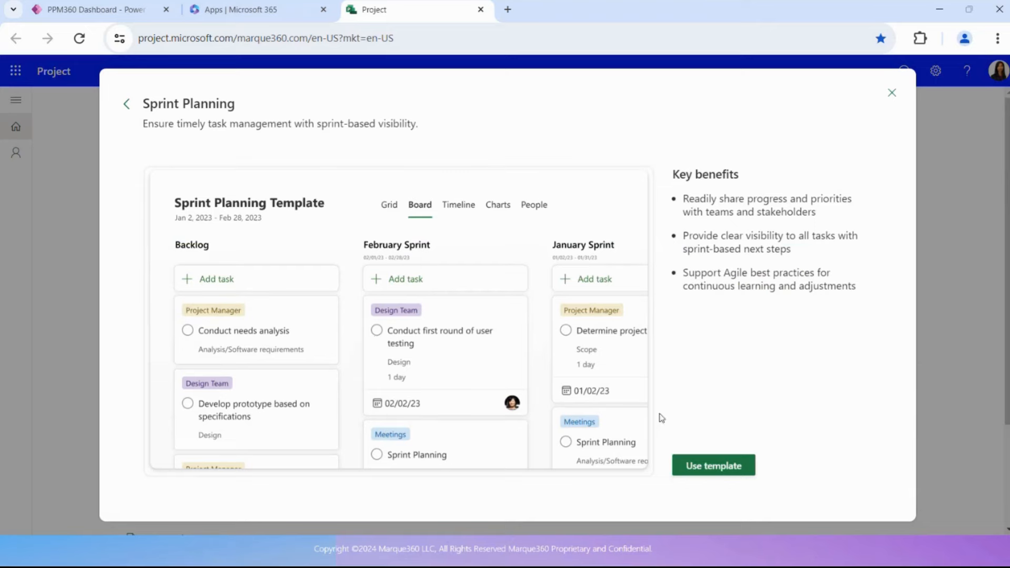
left_click(723, 469)
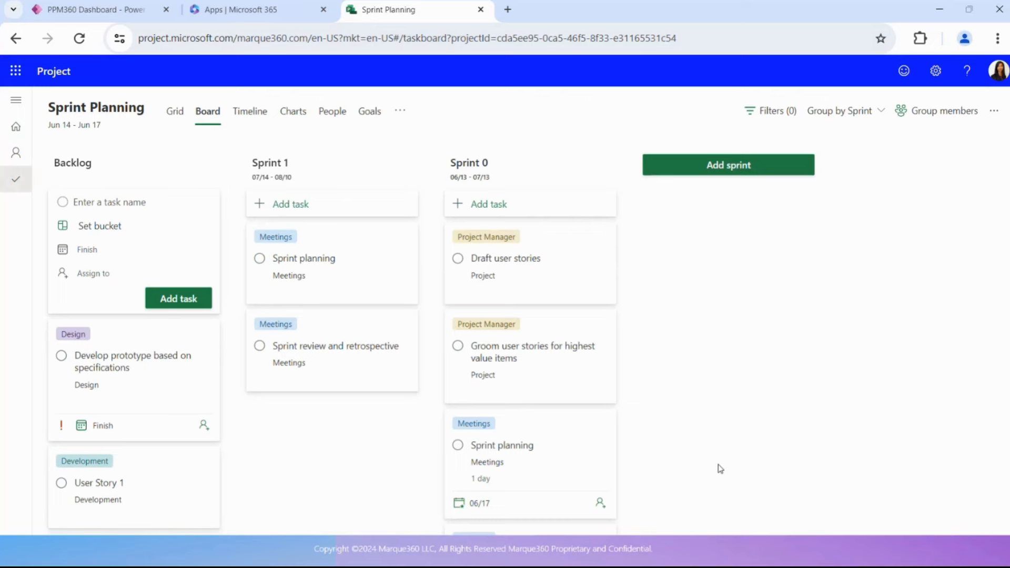
Rename the new plan as Agile Demo 613 in its project details.
left_click(91, 112)
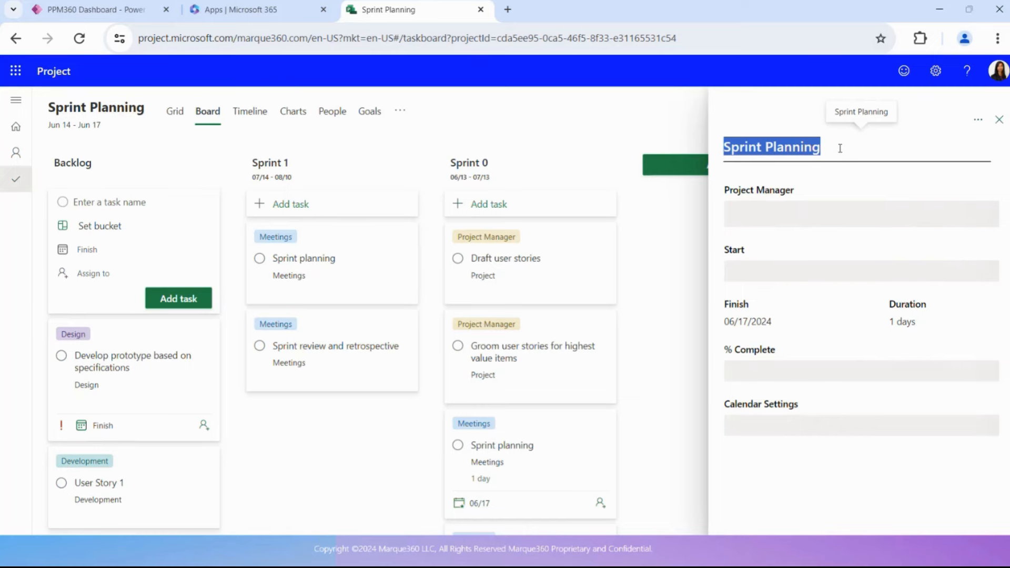
type("Agile D")
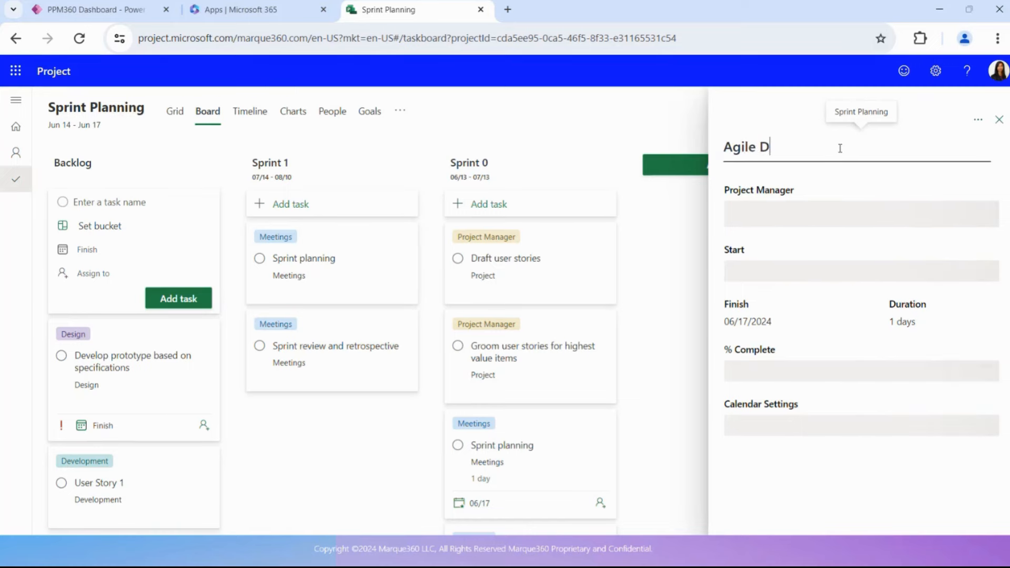
type("emo 613")
key("Tab")
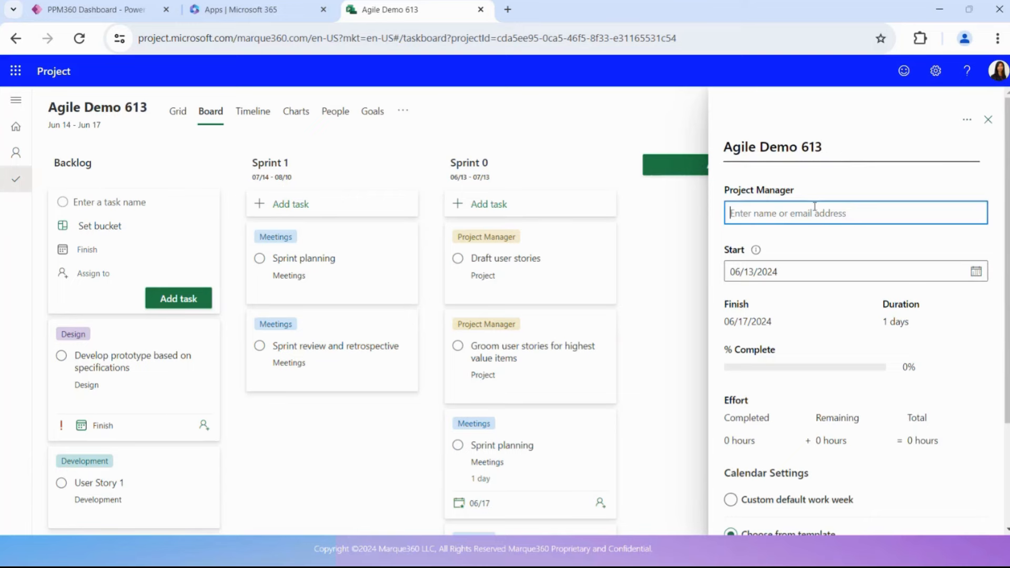
Find the project manager by first name, assign that person to the plan, and close the project details.
type("mia")
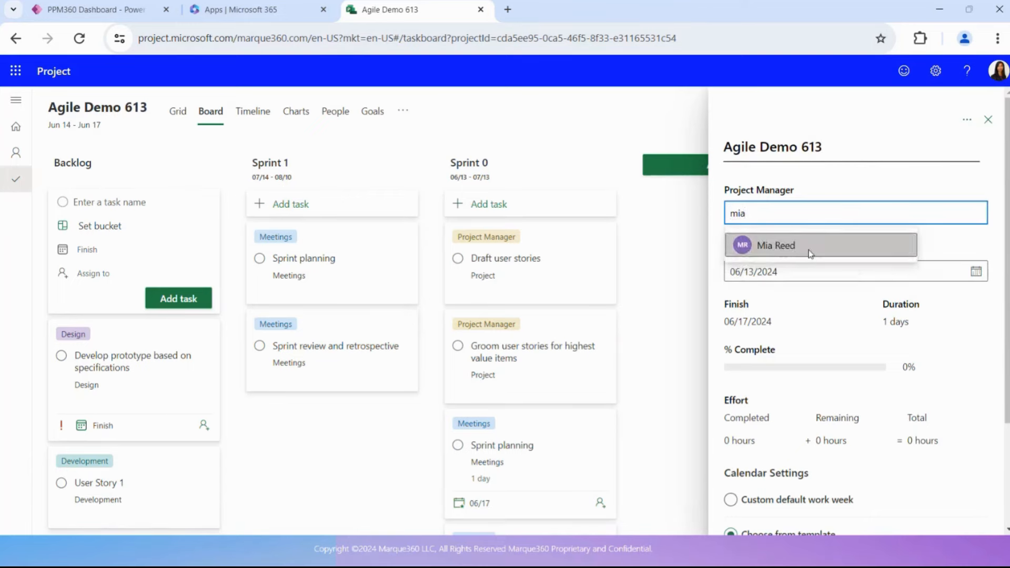
left_click(810, 254)
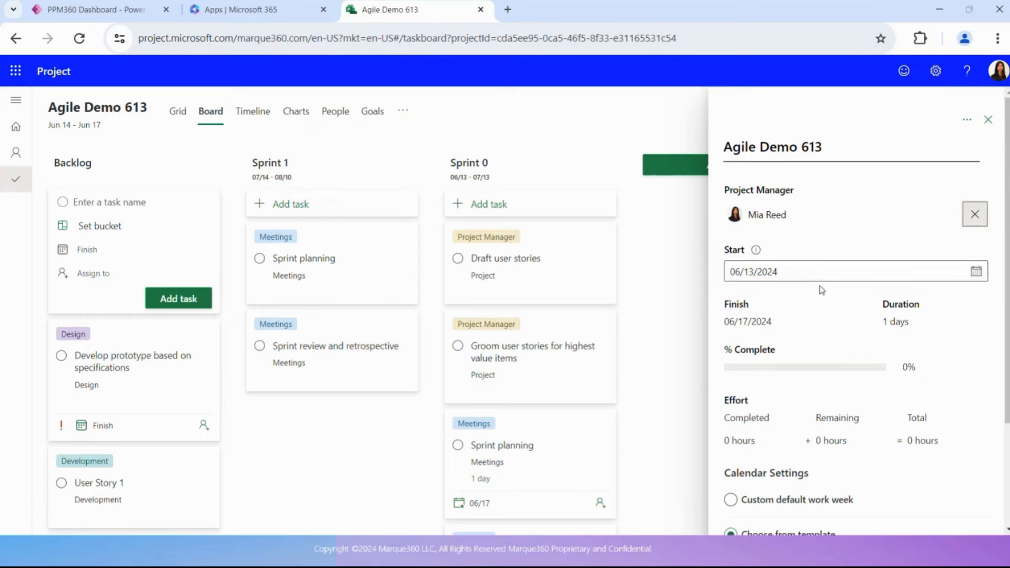
scroll(821, 293, "down", 2)
scroll(821, 293, "up", 2)
left_click(988, 120)
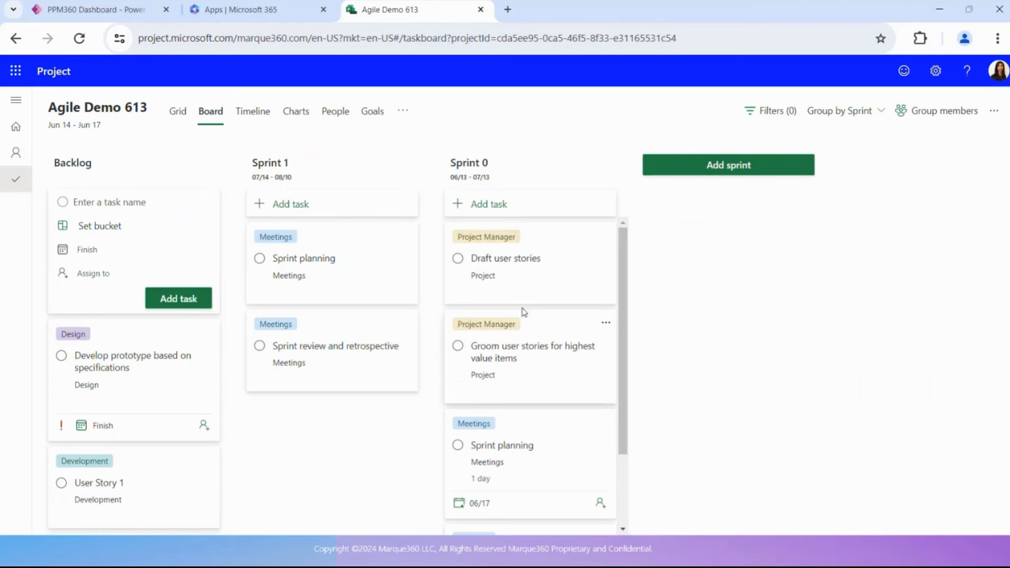
Set the finish date of Sprint 0 to 06/14/2024 and save the sprint.
left_click(485, 184)
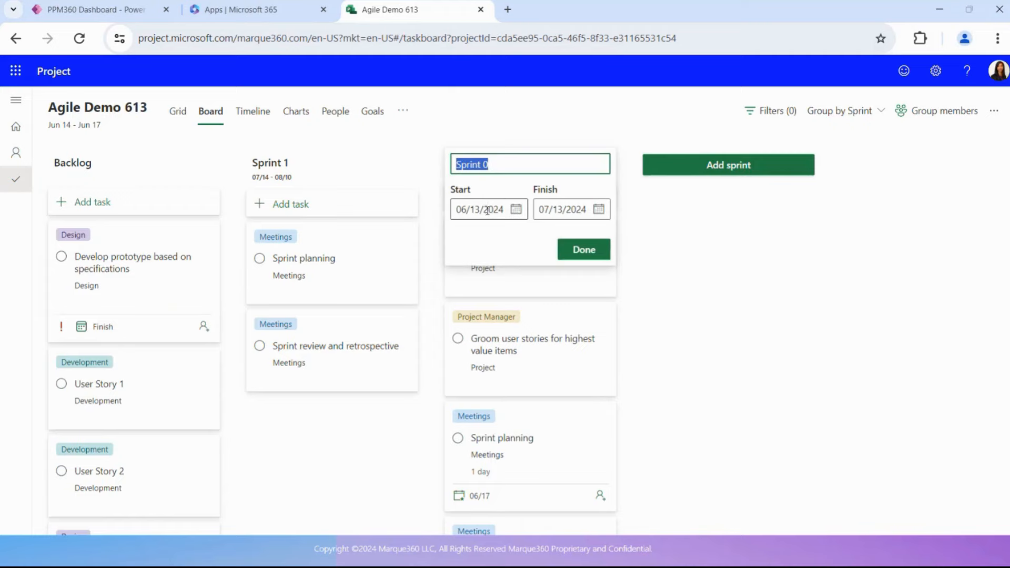
left_click(599, 209)
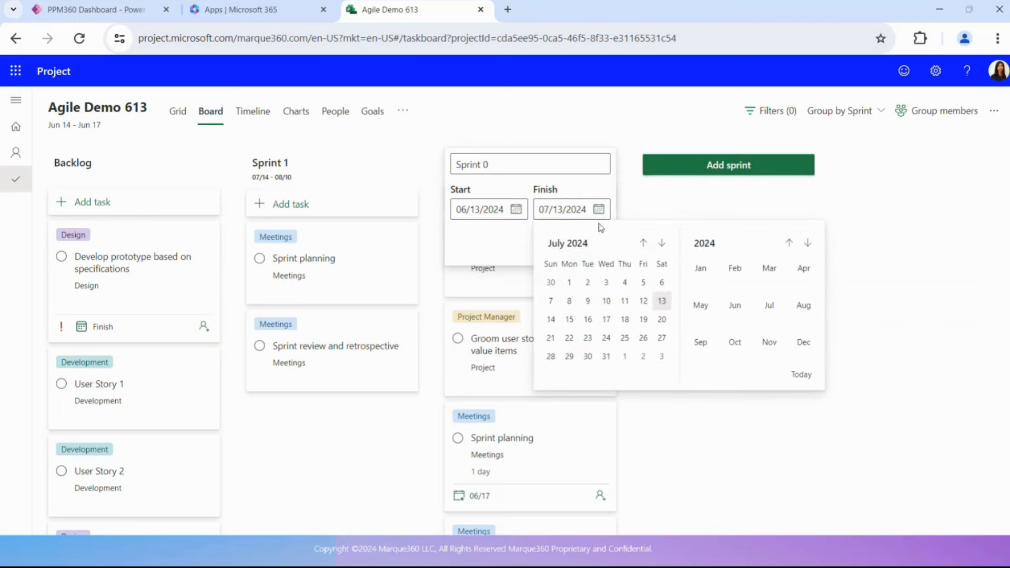
left_click(643, 243)
left_click(644, 319)
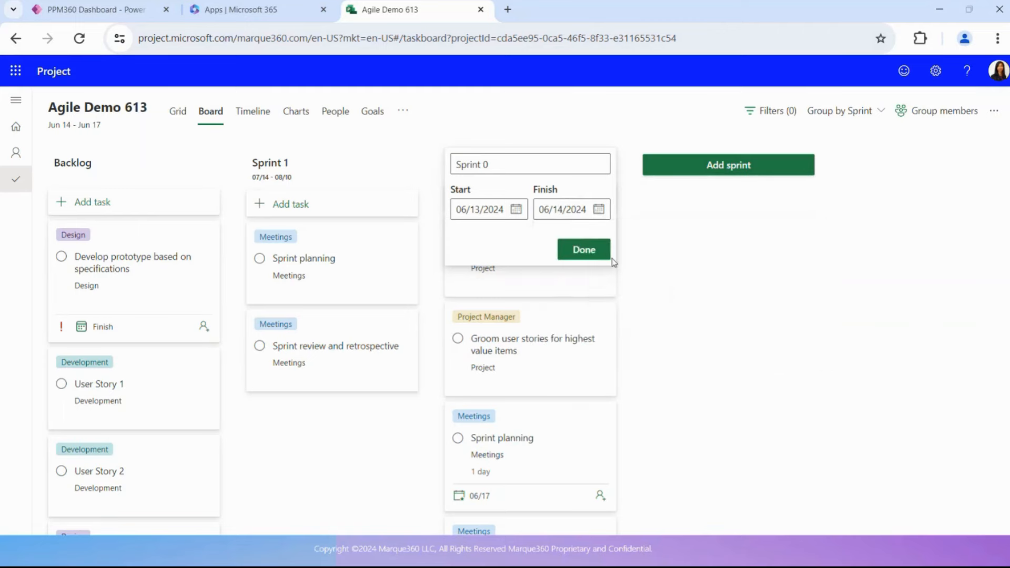
left_click(582, 254)
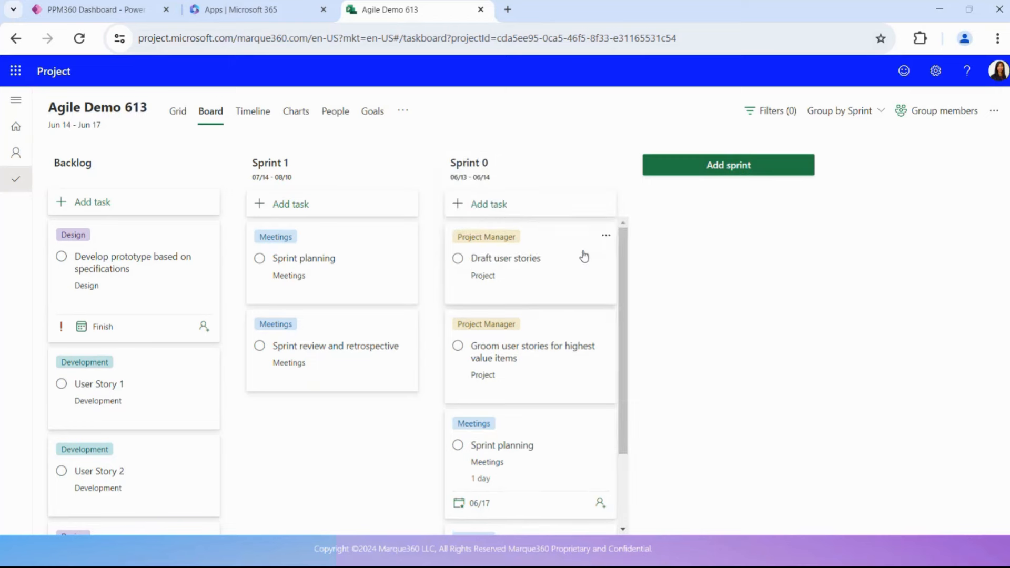
Reschedule Sprint 1 to start on 06/17/2024 and finish on 06/21/2024.
left_click(273, 179)
left_click(317, 209)
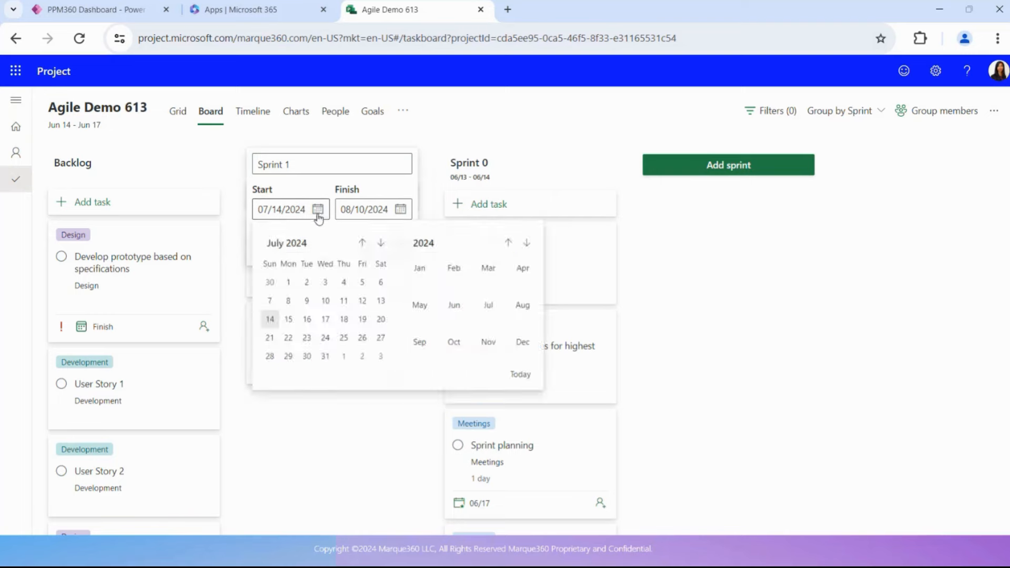
left_click(362, 243)
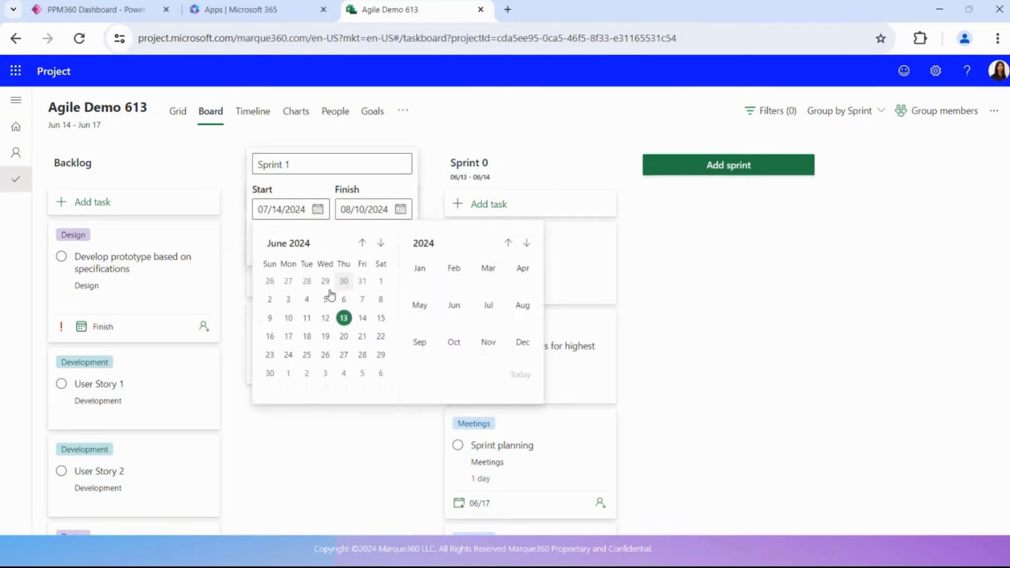
left_click(288, 337)
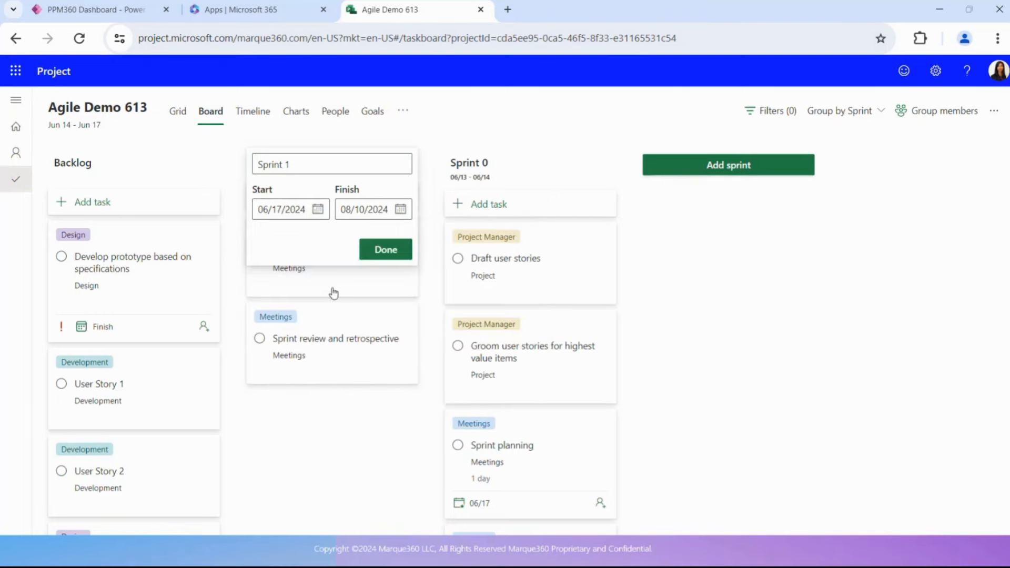
left_click(400, 211)
left_click(444, 243)
left_click(444, 243)
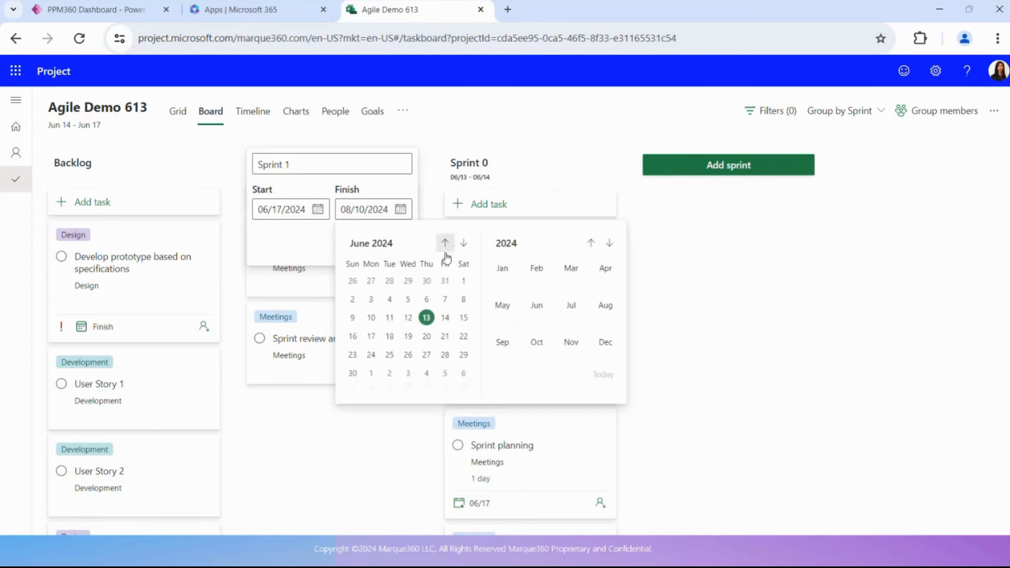
left_click(445, 338)
left_click(386, 256)
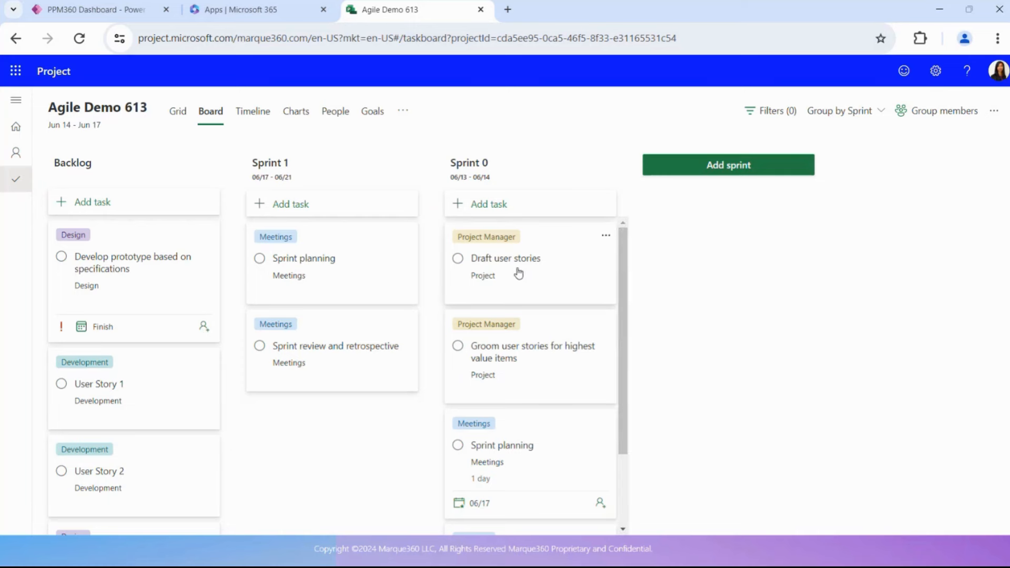
Add a task named "User Story from Board" to the Backlog, in the Project bucket.
left_click(100, 202)
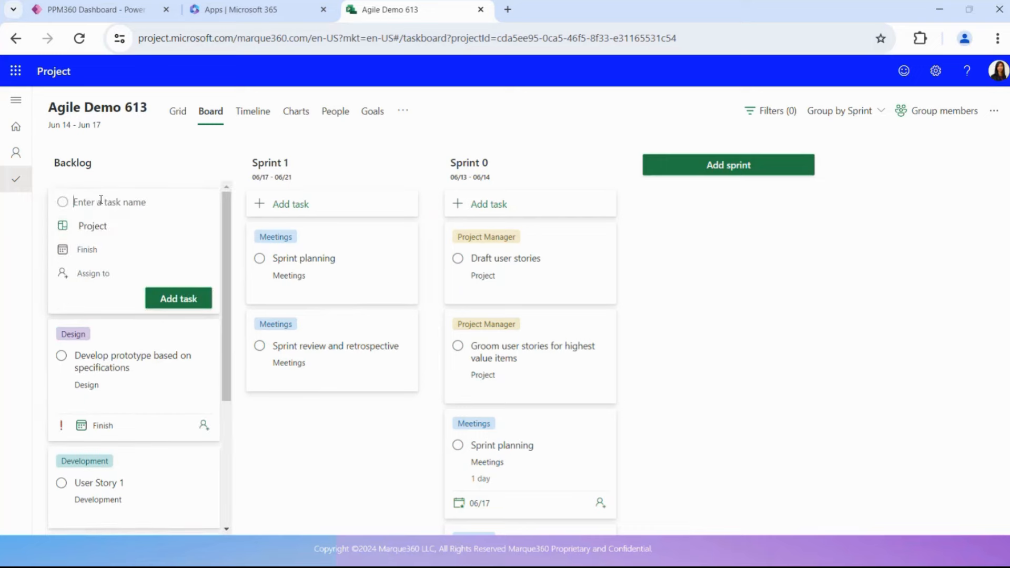
type("User Story from Board")
left_click(180, 299)
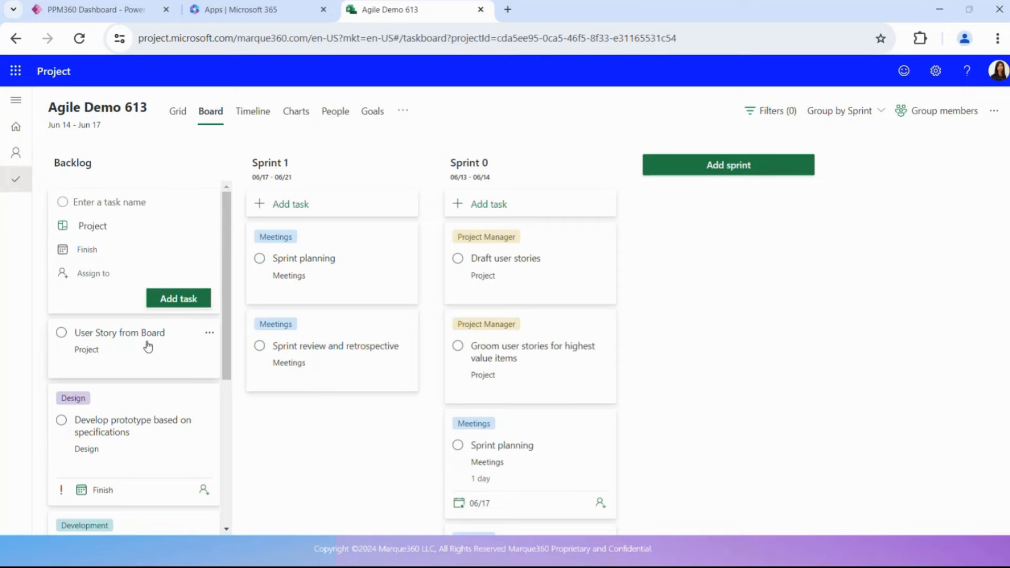
Switch the plan to the grid view and add the Start column.
left_click(178, 113)
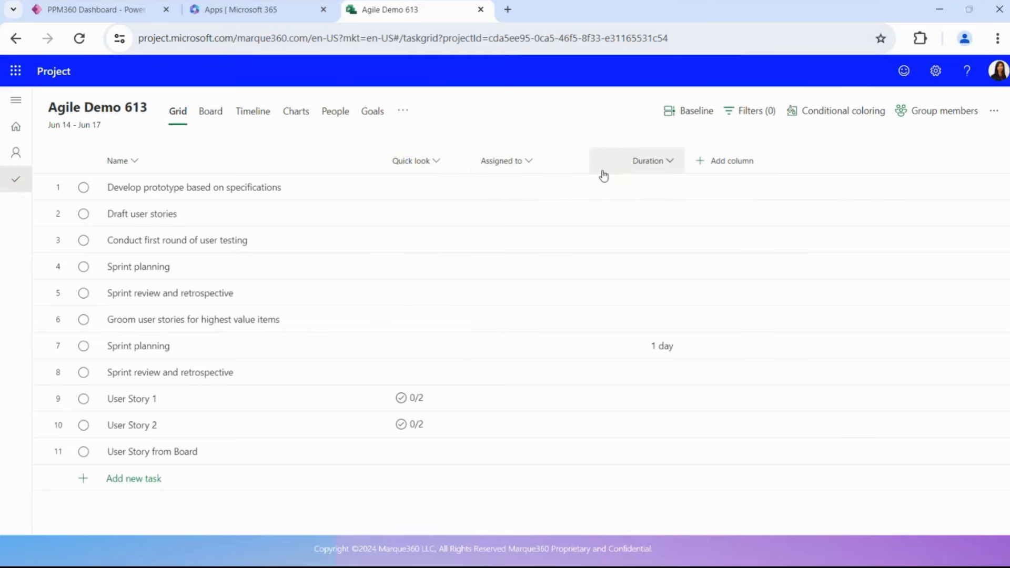
left_click(718, 169)
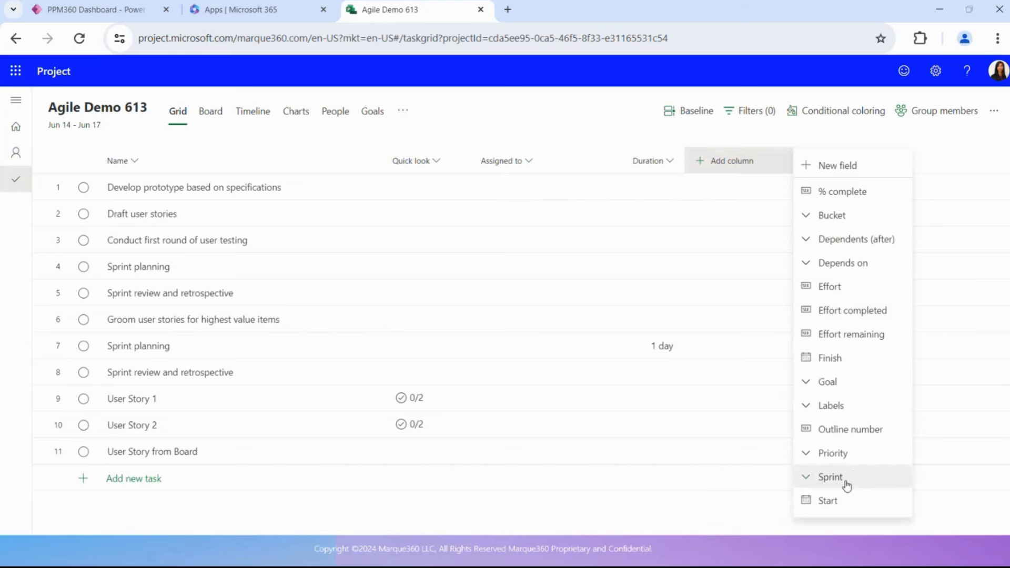
left_click(845, 499)
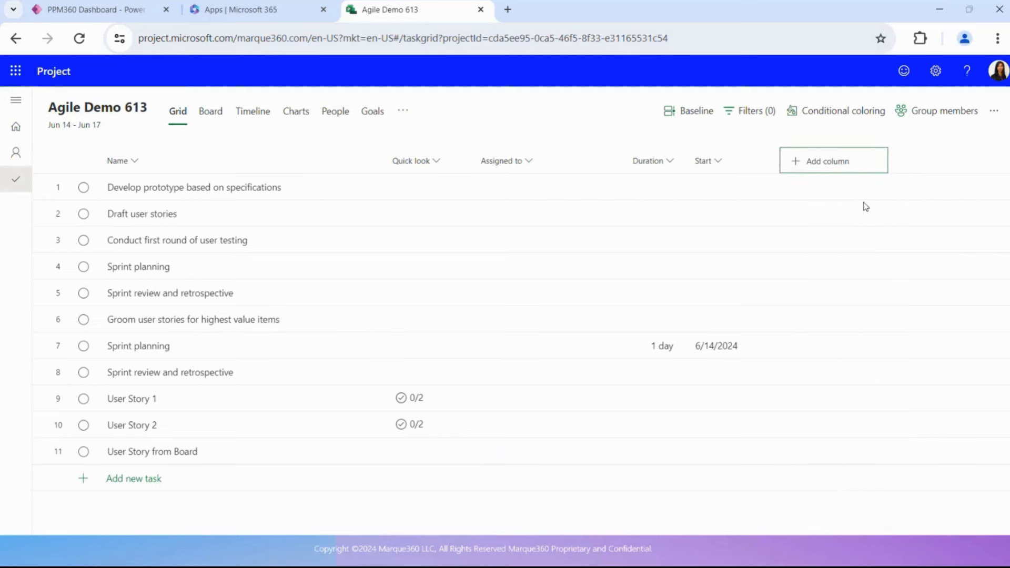
Start a new custom field of type Choice for the plan's tasks and name it "T-shirt size".
left_click(851, 162)
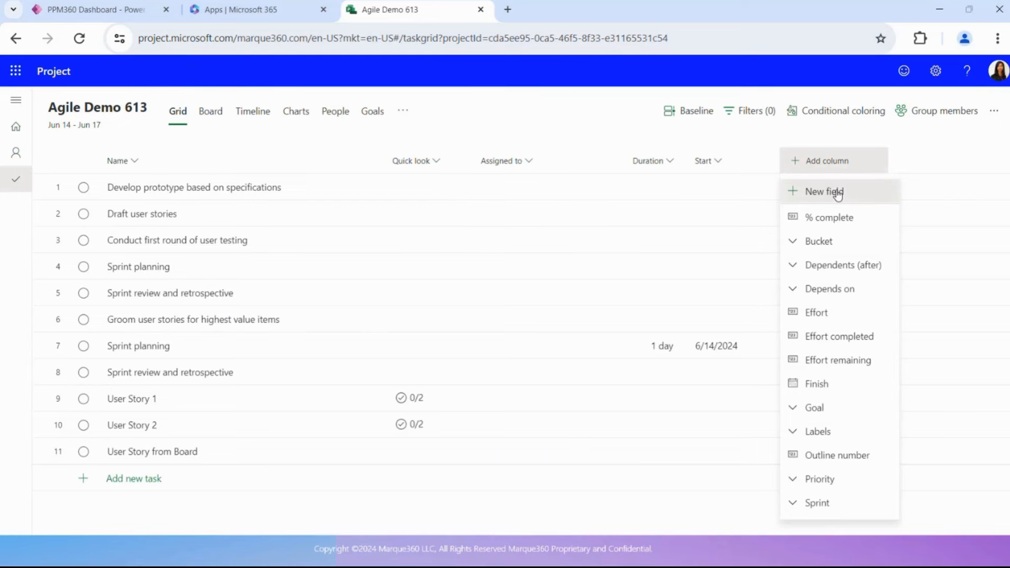
left_click(838, 192)
left_click(627, 289)
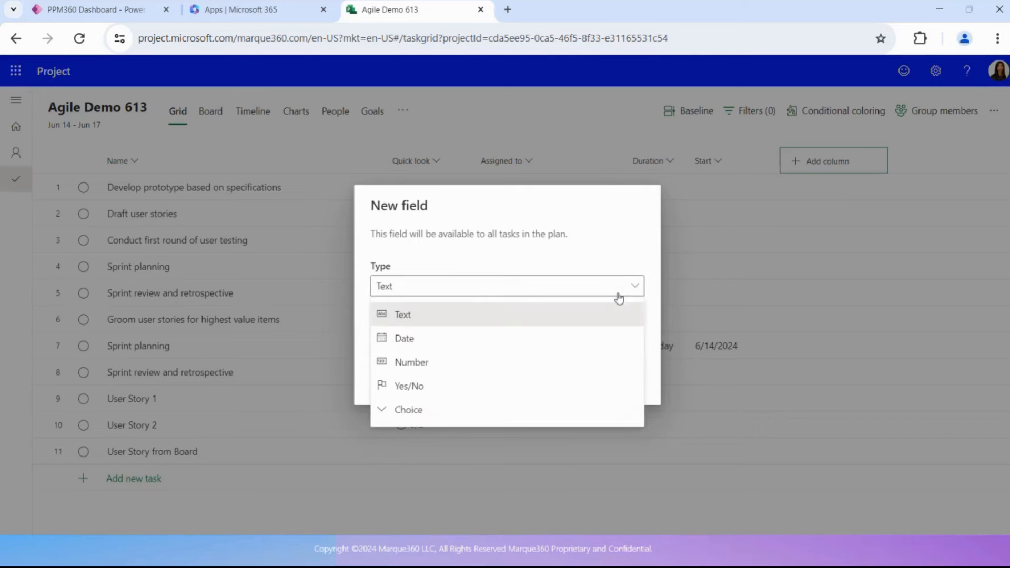
left_click(481, 415)
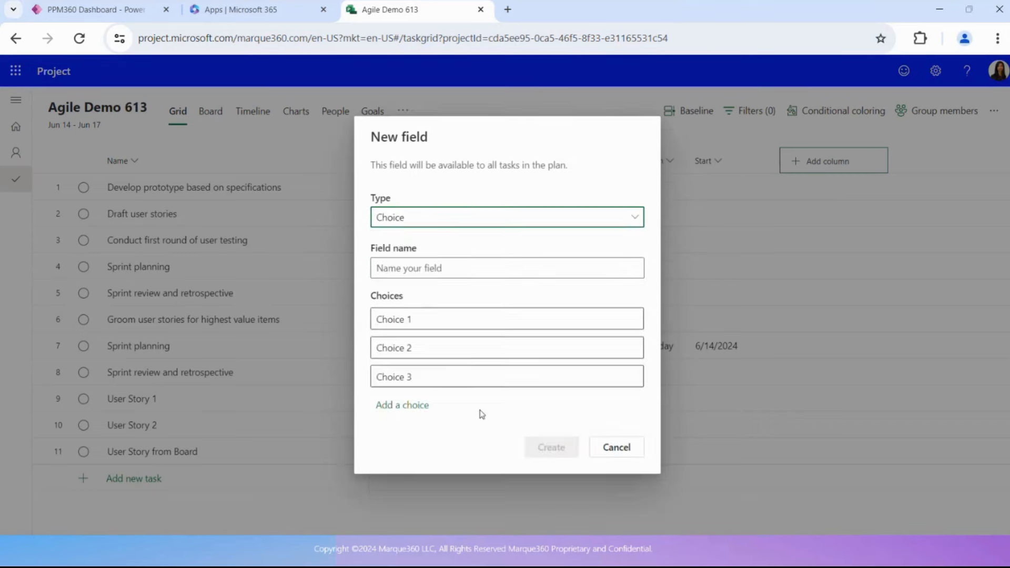
left_click(437, 267)
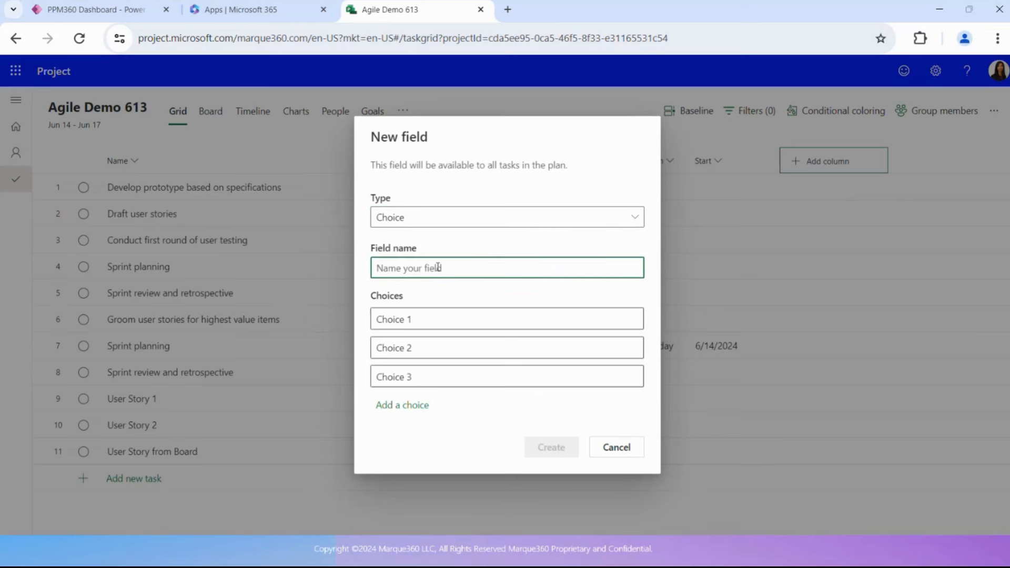
type("T")
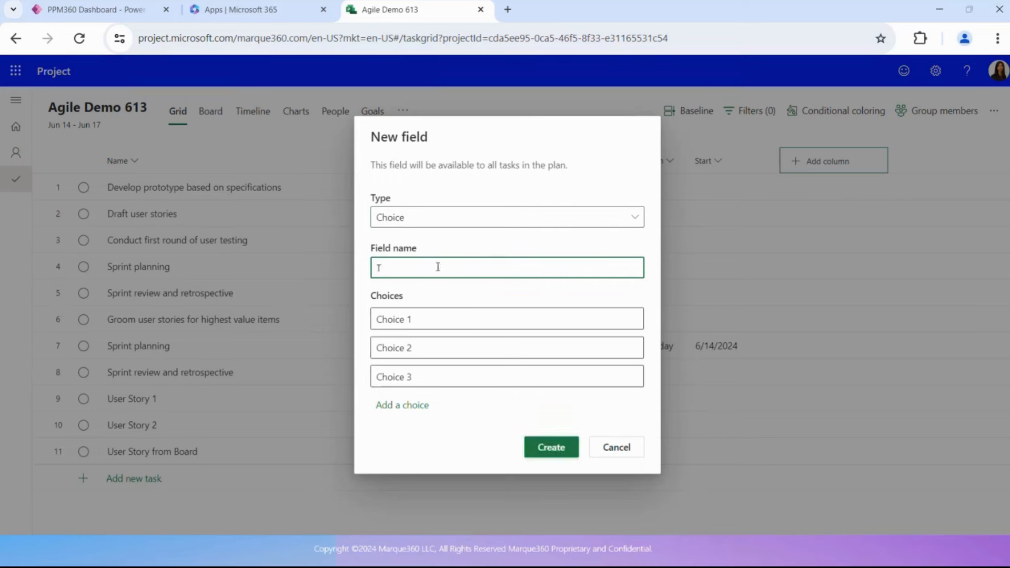
type("-shirt size")
Define the T-shirt size choices as NA, Small, Medium and Large, and create the field.
left_click(414, 318)
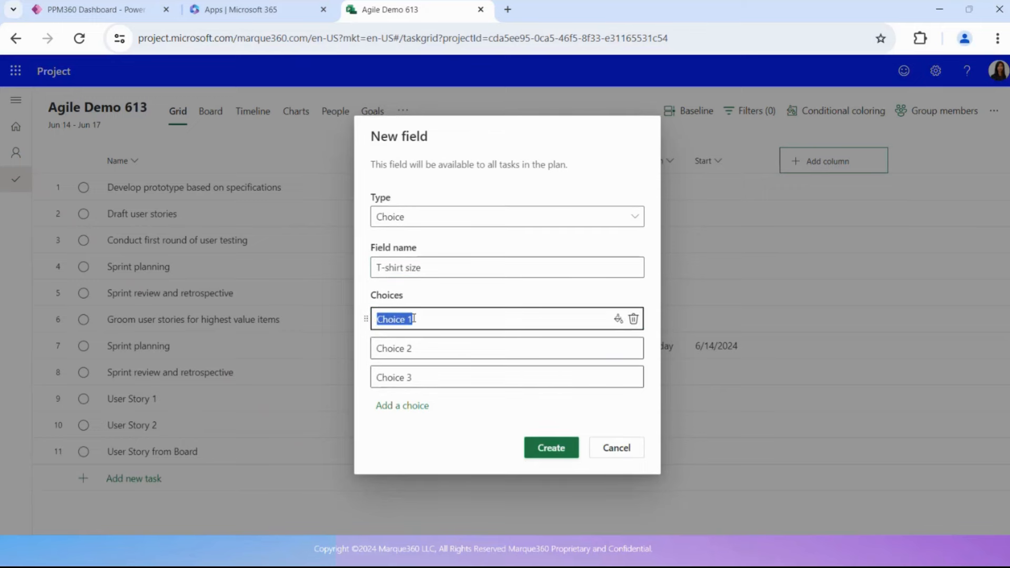
type("NA")
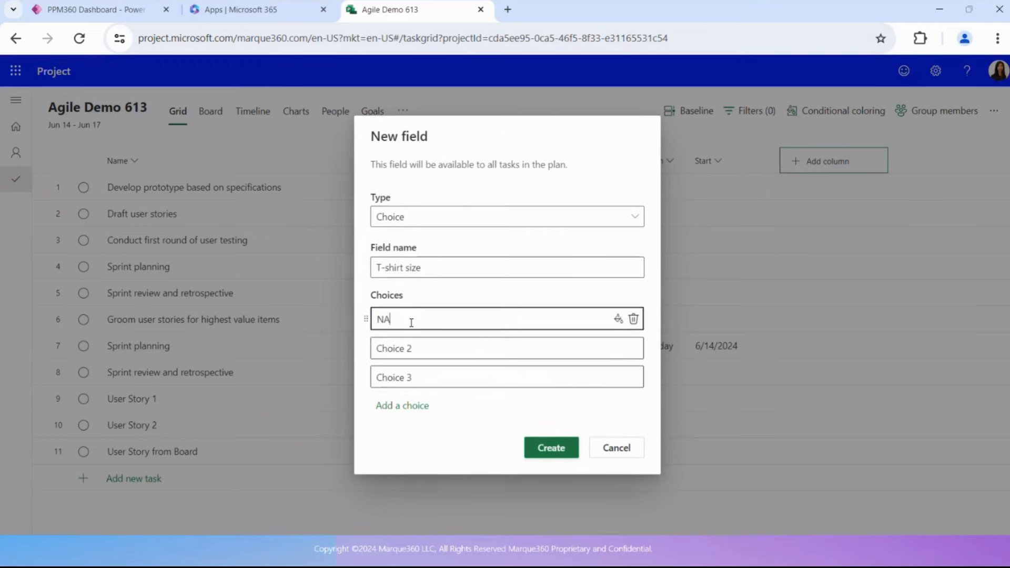
left_click(413, 348)
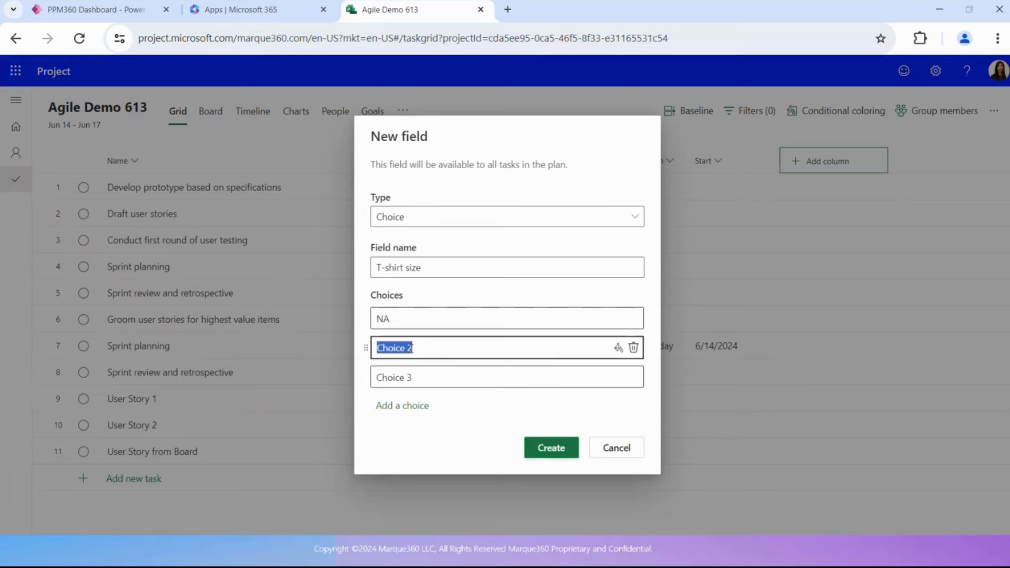
type("Small")
left_click(420, 377)
type("Medium")
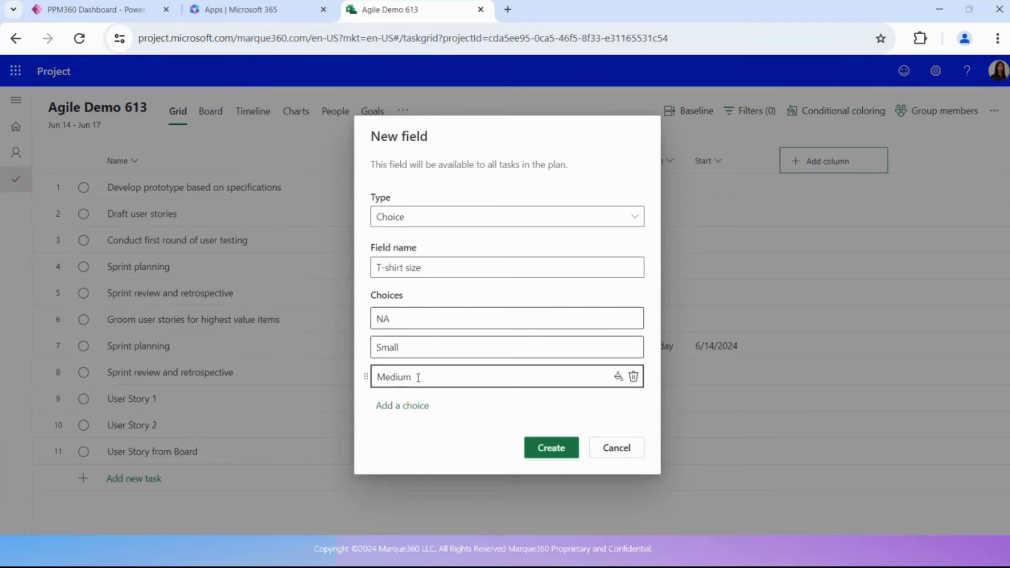
left_click(415, 406)
left_click(416, 391)
type("L")
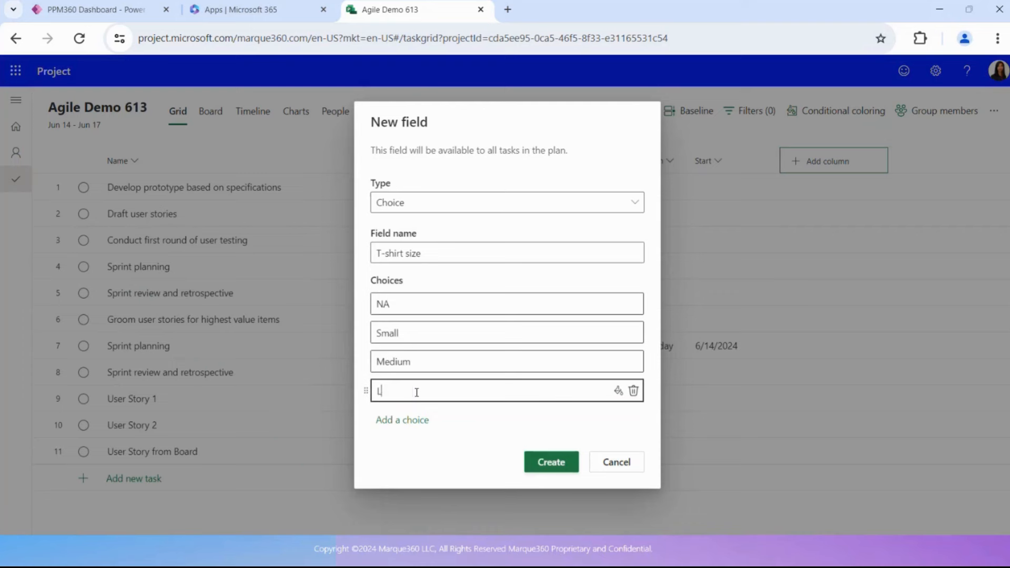
type("arge")
left_click(535, 474)
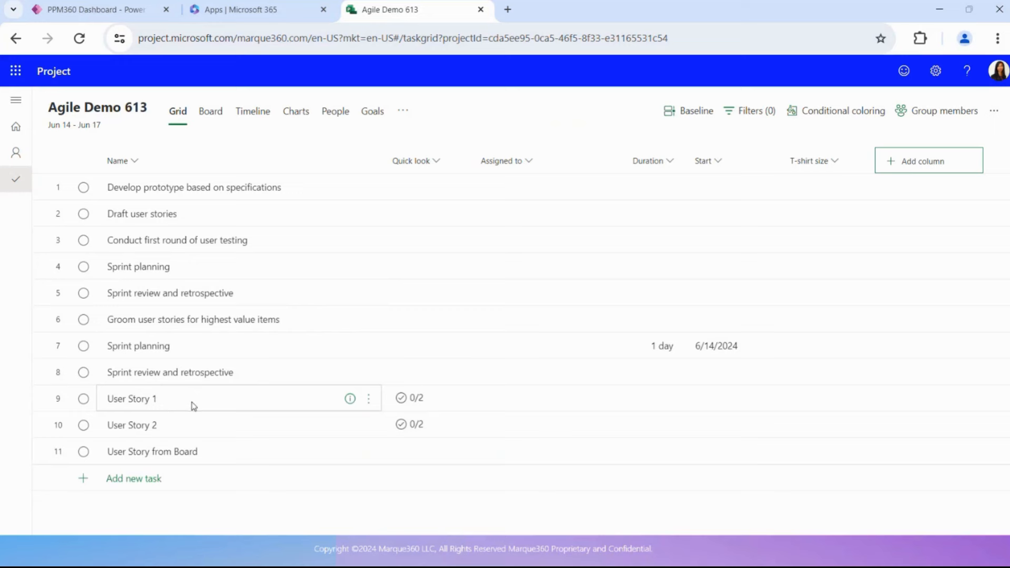
Add three tasks at the end of the grid named "User Story 3", "User Story 4" and "User Story 5".
left_click(152, 480)
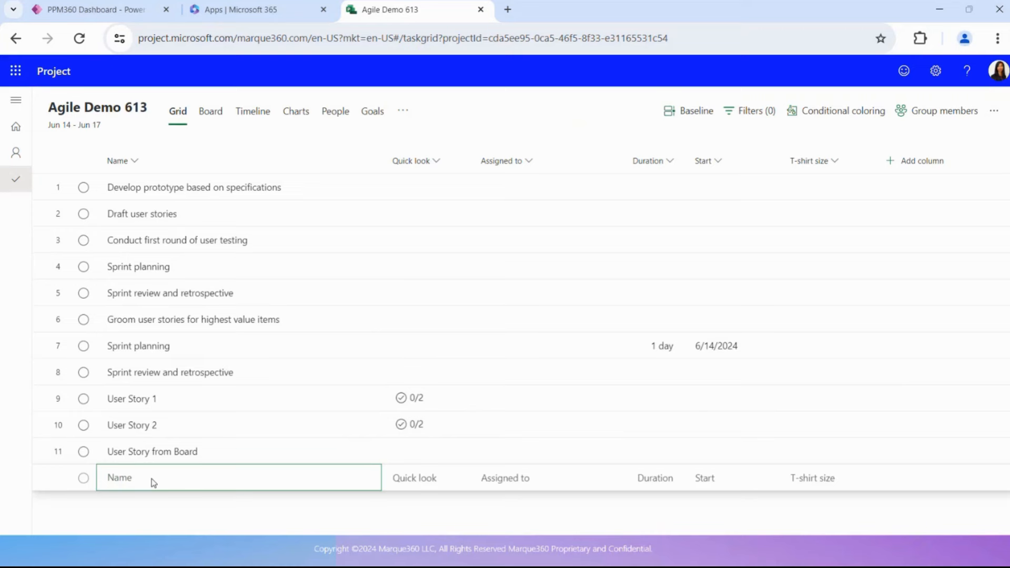
type("Us")
type("y 3")
key("Return")
type("User Story 4")
key("Return")
type("uUseer S")
key("BackSpace")
key("BackSpace")
key("BackSpace")
key("BackSpace")
type("r Stor")
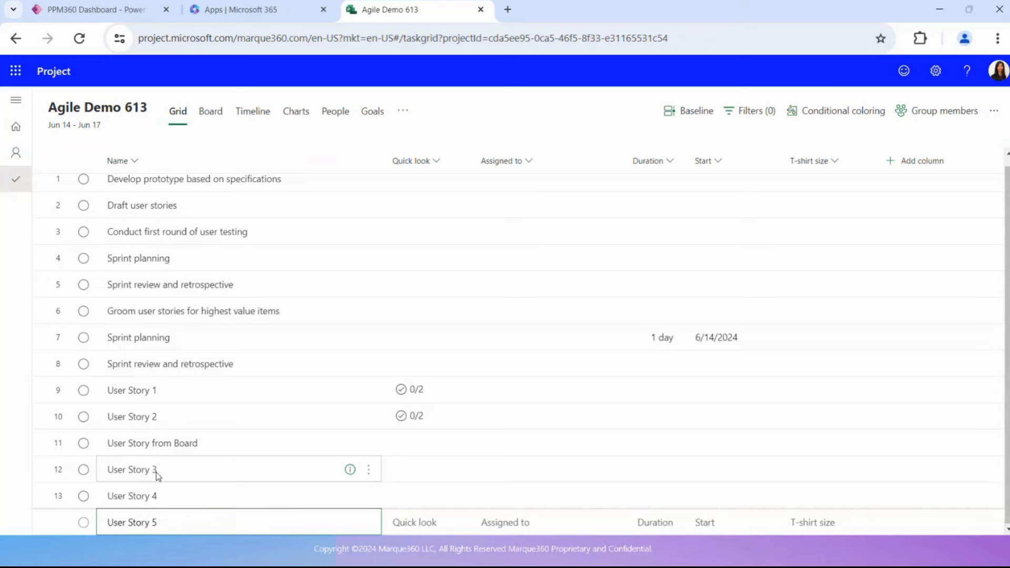
key("Return")
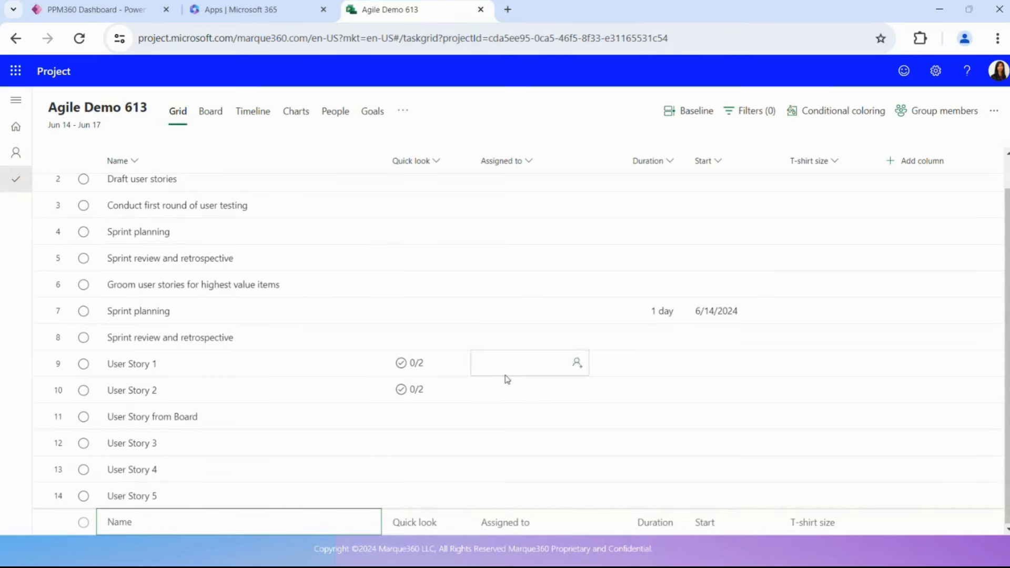
Assign the suggested team member to the "Draft user stories" task.
scroll(498, 367, "up", 1)
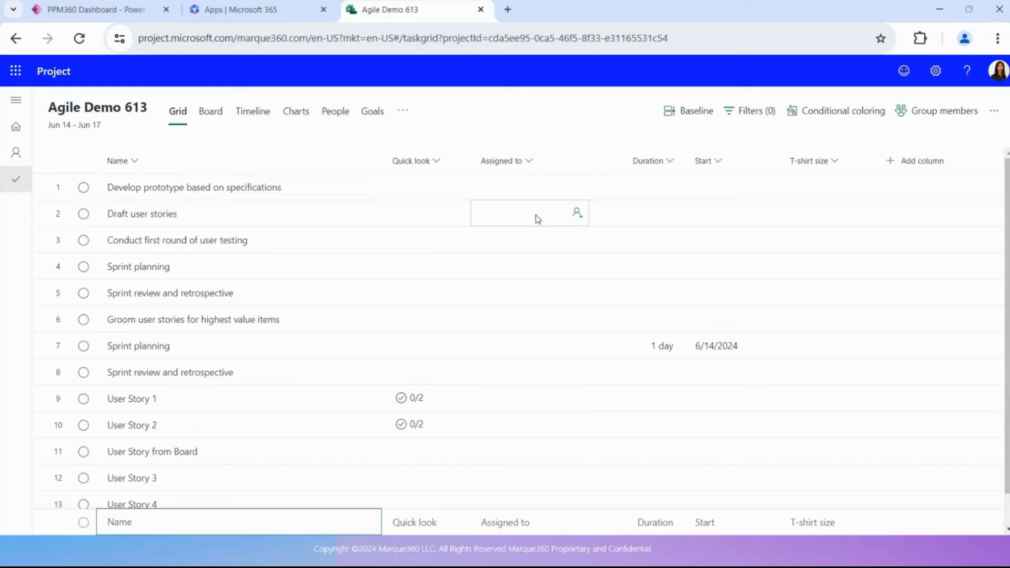
left_click(576, 213)
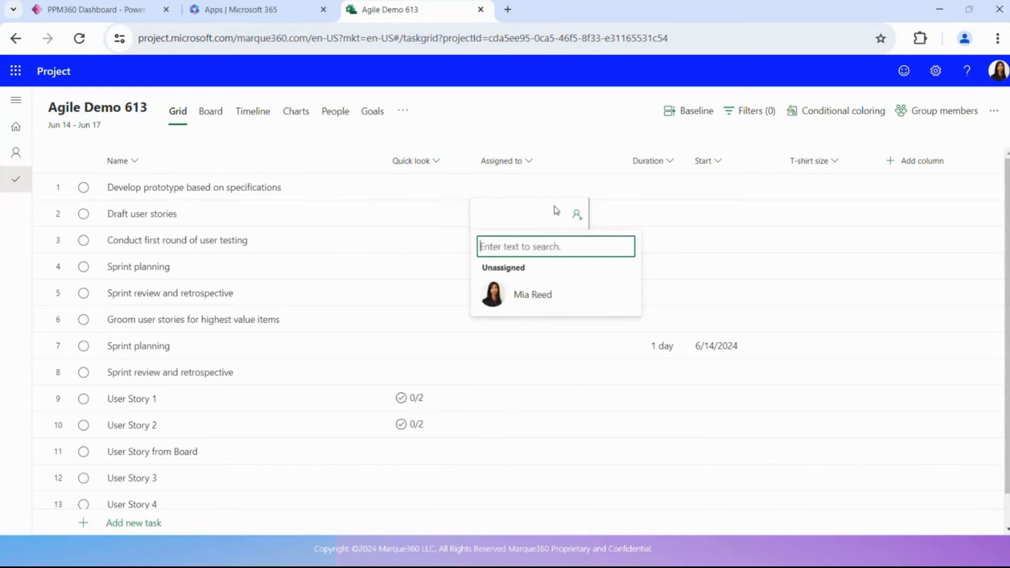
left_click(530, 304)
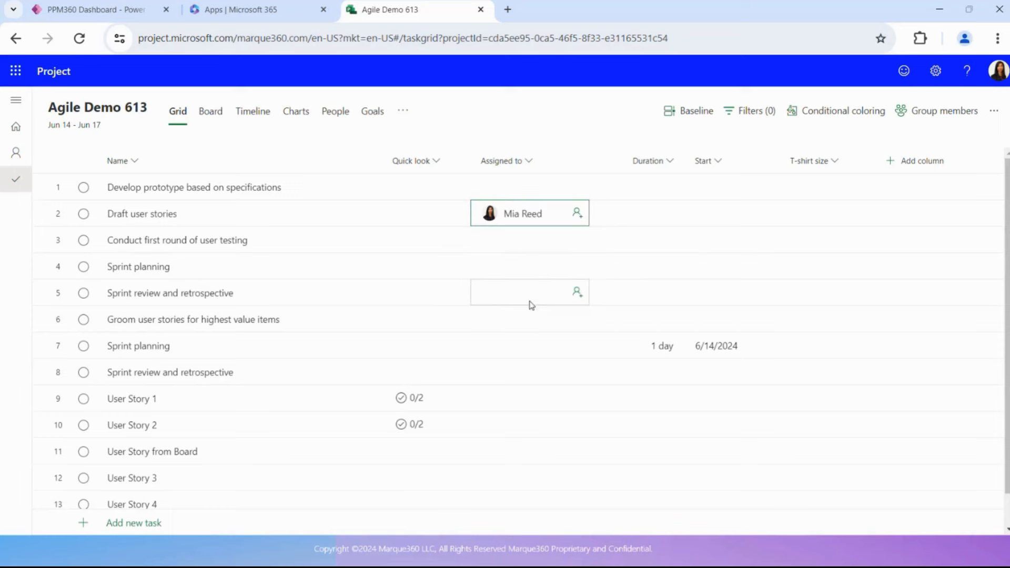
Assign a second colleague to "Draft user stories", sharing the plan through a new private group named "Agile Demo 613".
left_click(575, 222)
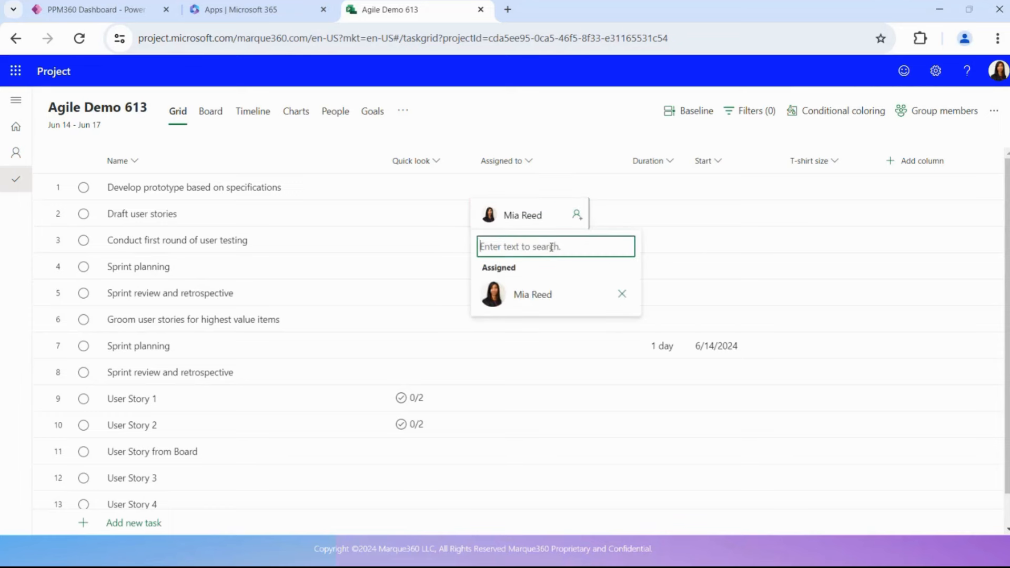
type("eryn")
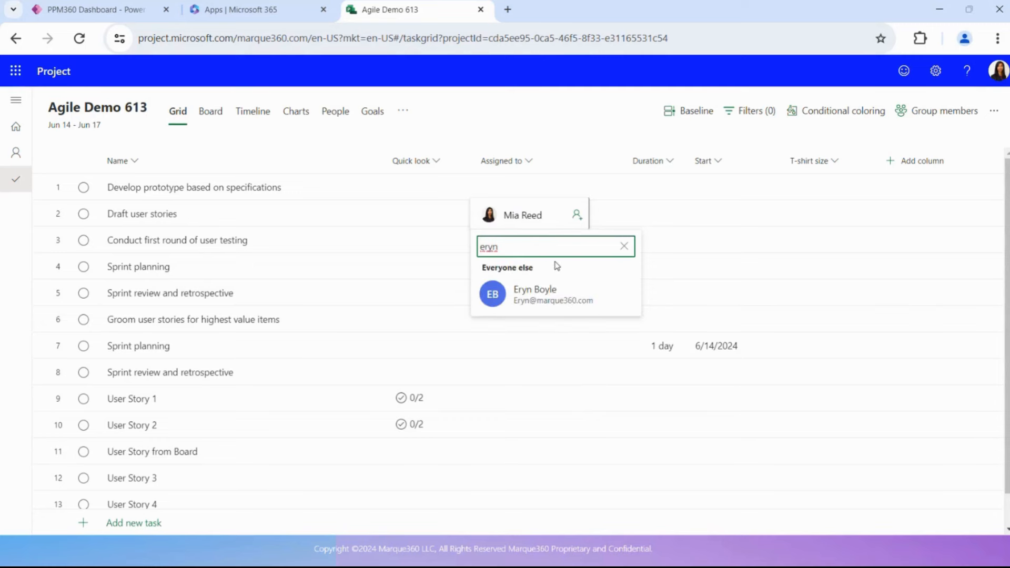
left_click(564, 296)
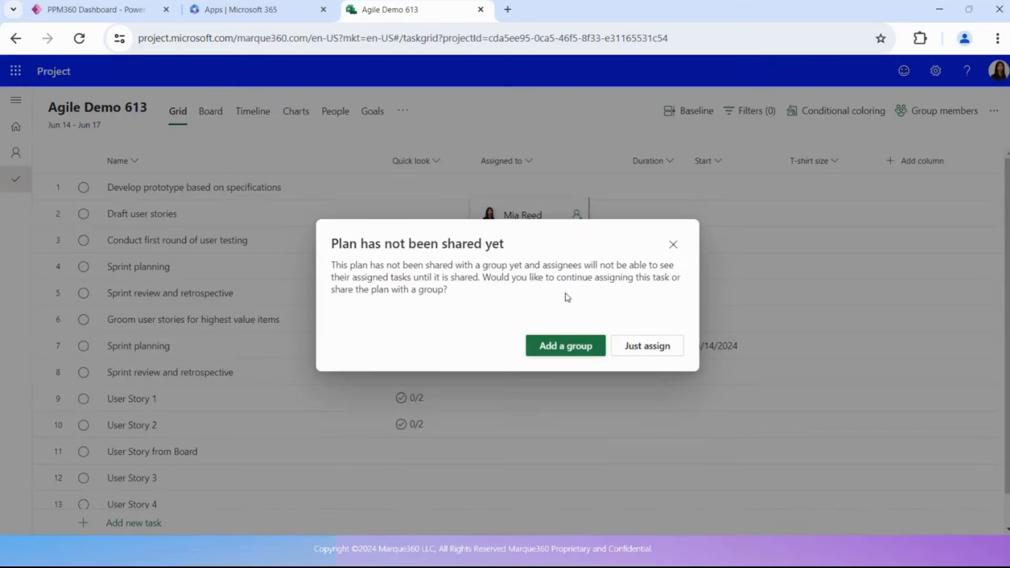
left_click(574, 353)
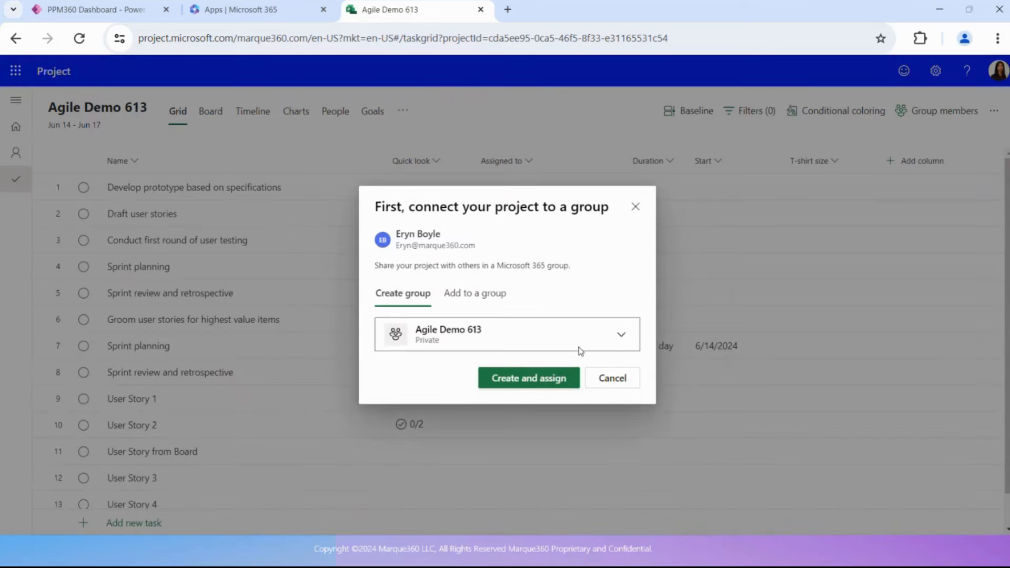
left_click(572, 380)
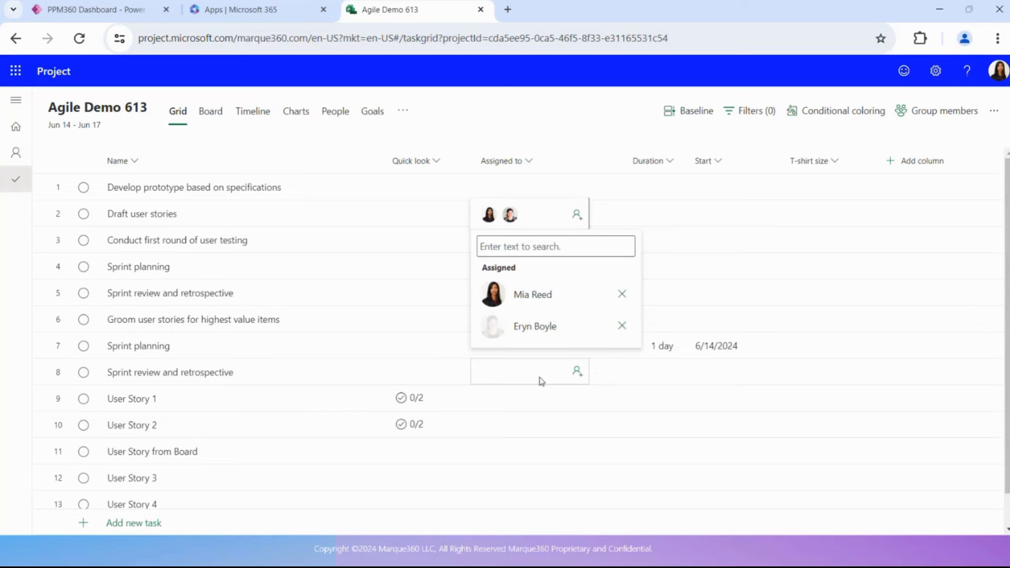
Find and assign two more colleagues to "Draft user stories", adding each of them to the plan's group.
left_click(569, 246)
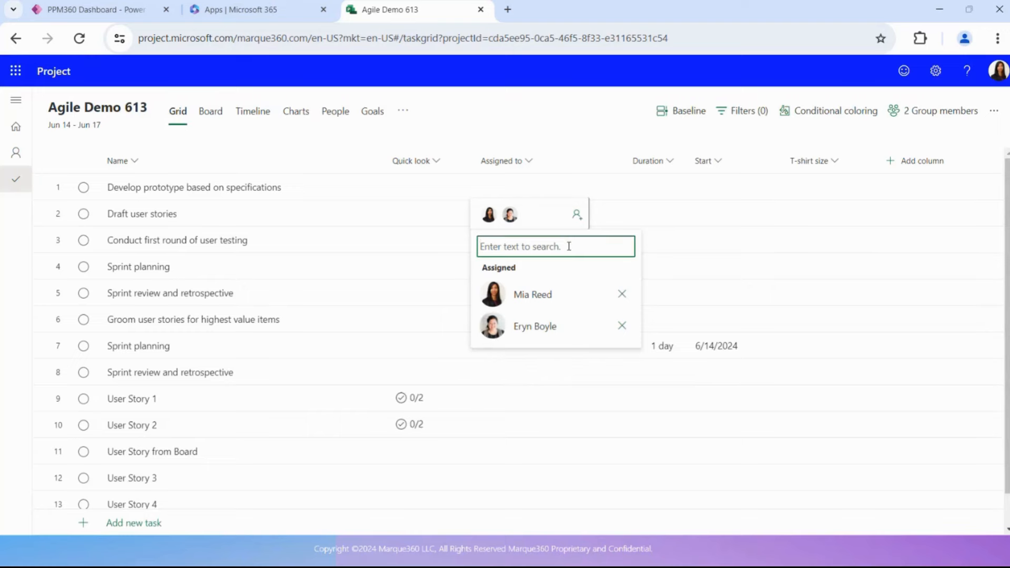
type("stella")
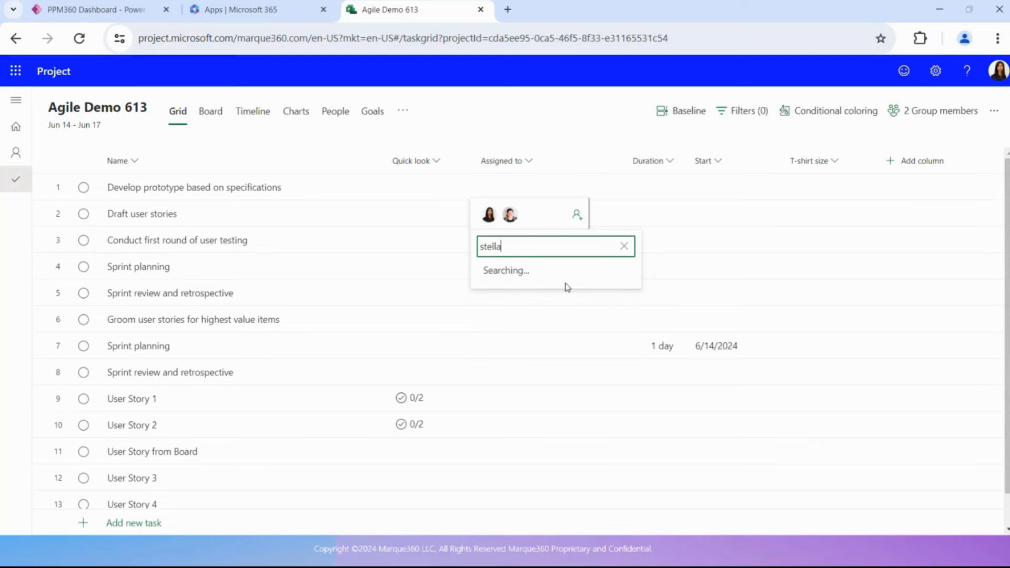
left_click(557, 295)
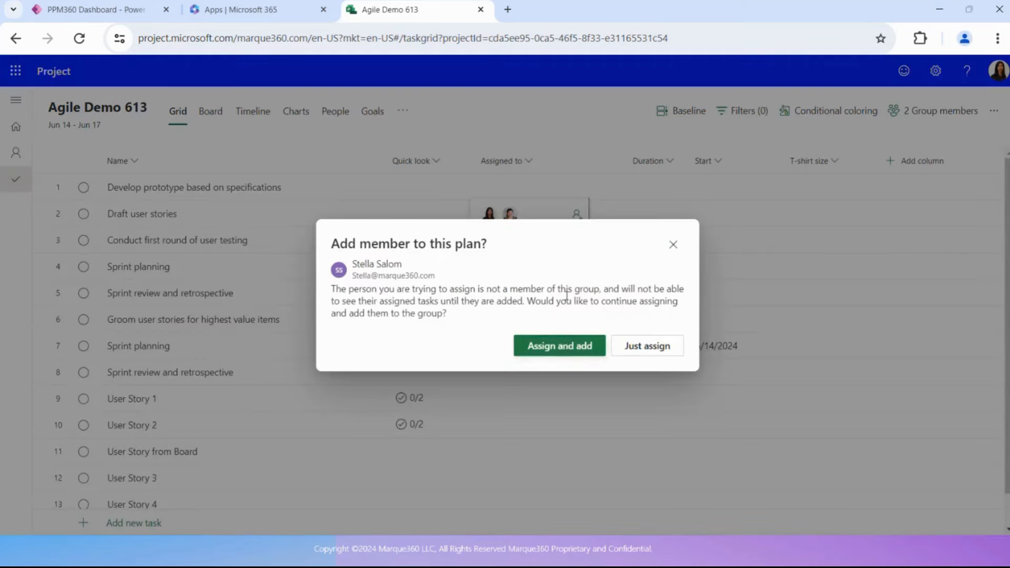
left_click(576, 351)
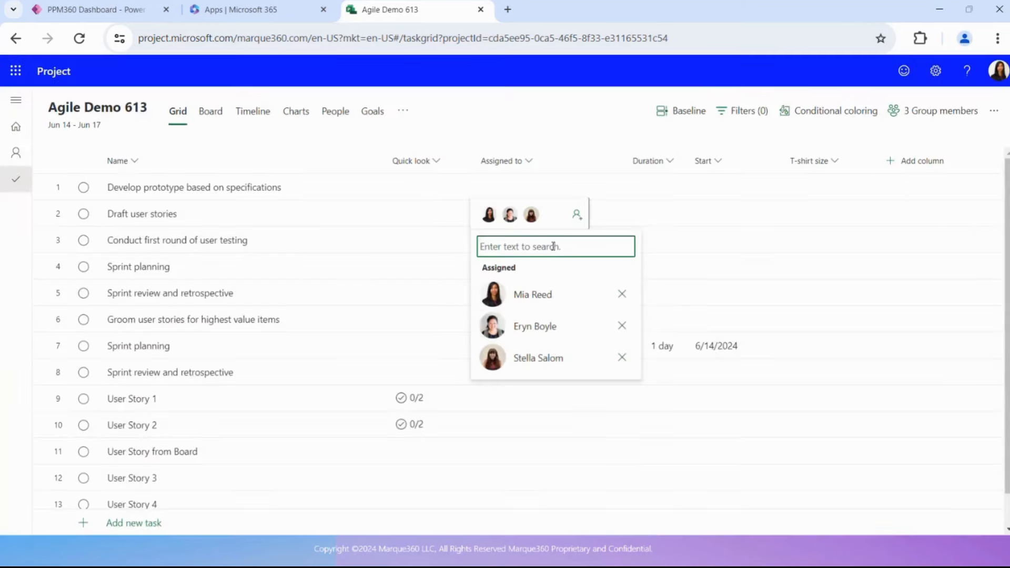
type("charlin")
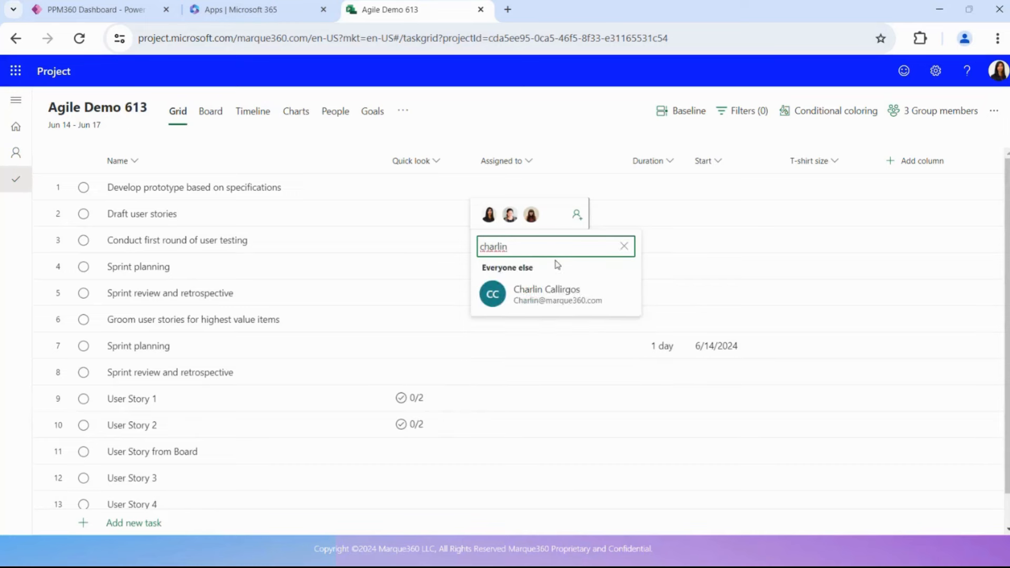
left_click(561, 295)
left_click(564, 350)
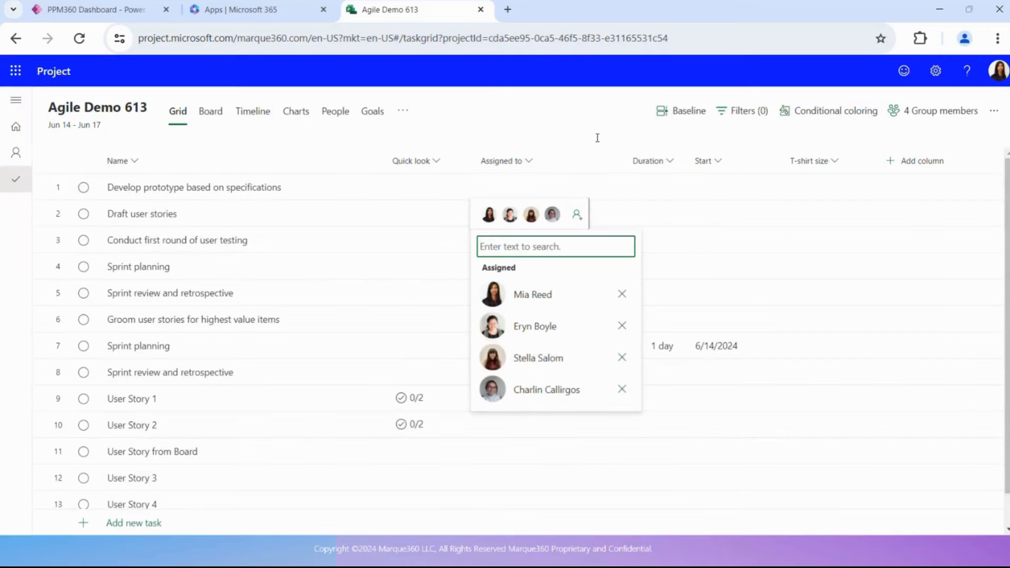
left_click(607, 230)
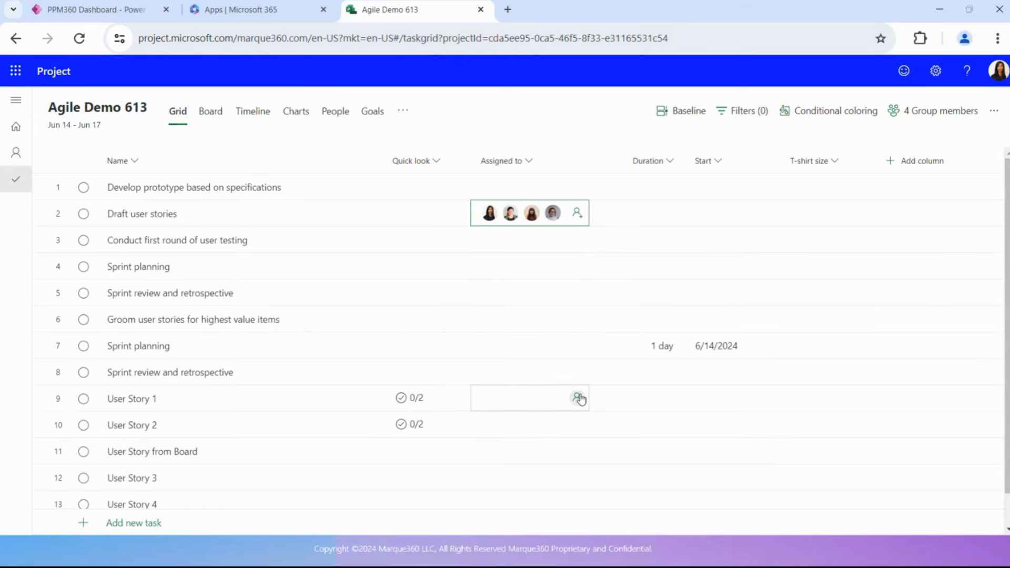
Assign User Story 1 to the first listed group member.
left_click(578, 399)
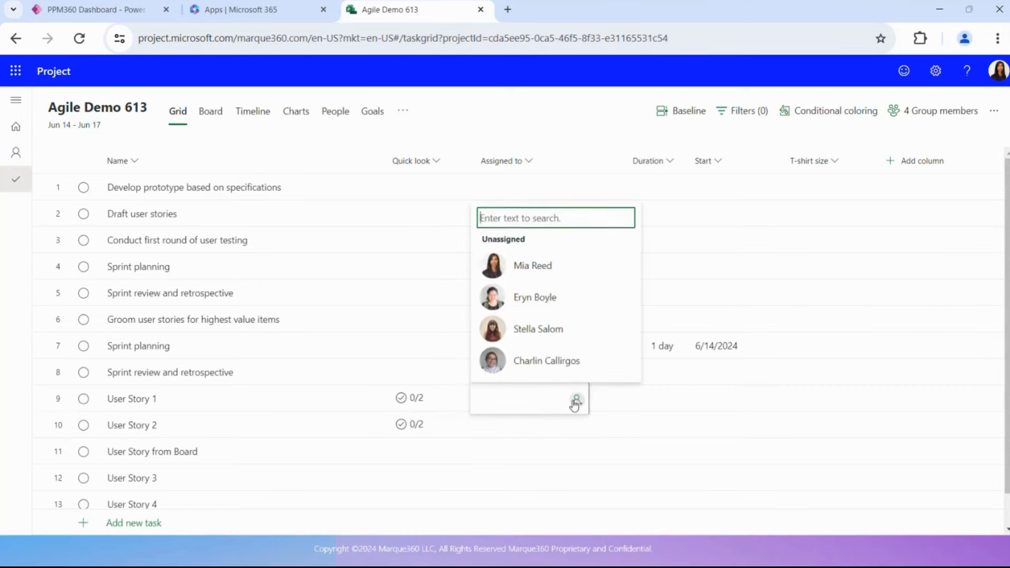
left_click(541, 265)
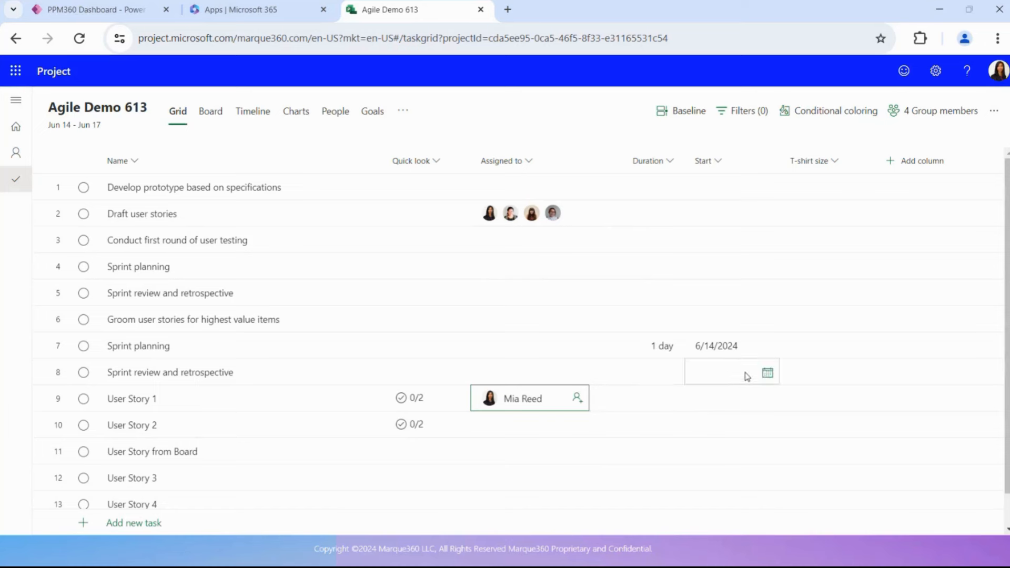
Set the start dates of "Draft user stories" and "Conduct first round of user testing" to 6/13/2024.
left_click(766, 217)
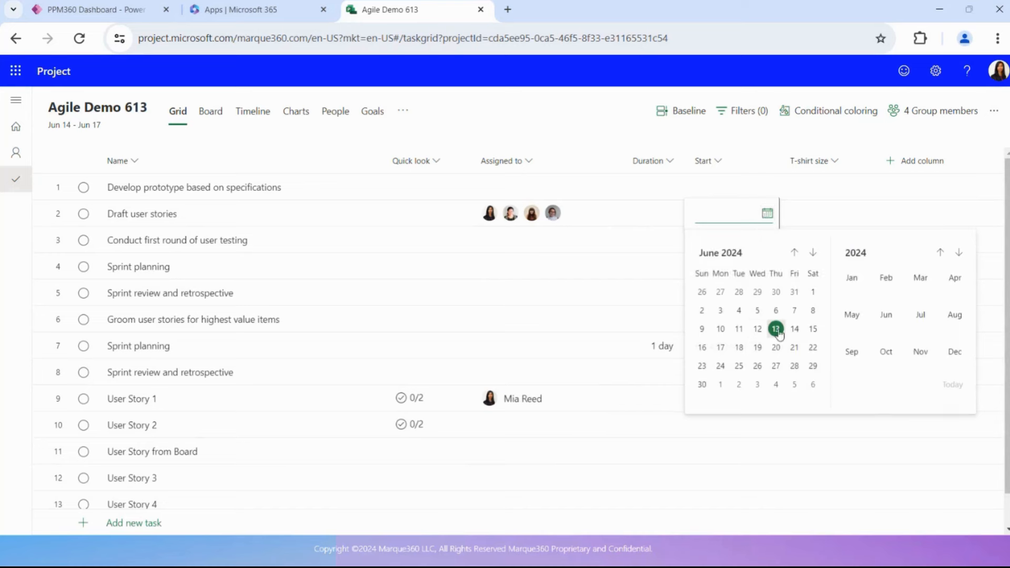
left_click(776, 329)
left_click(766, 240)
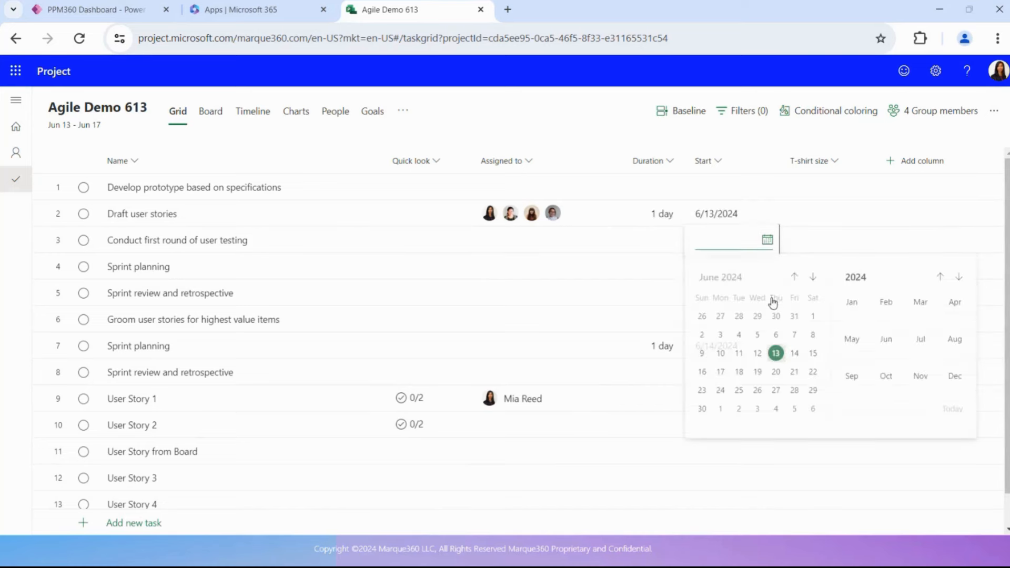
left_click(776, 357)
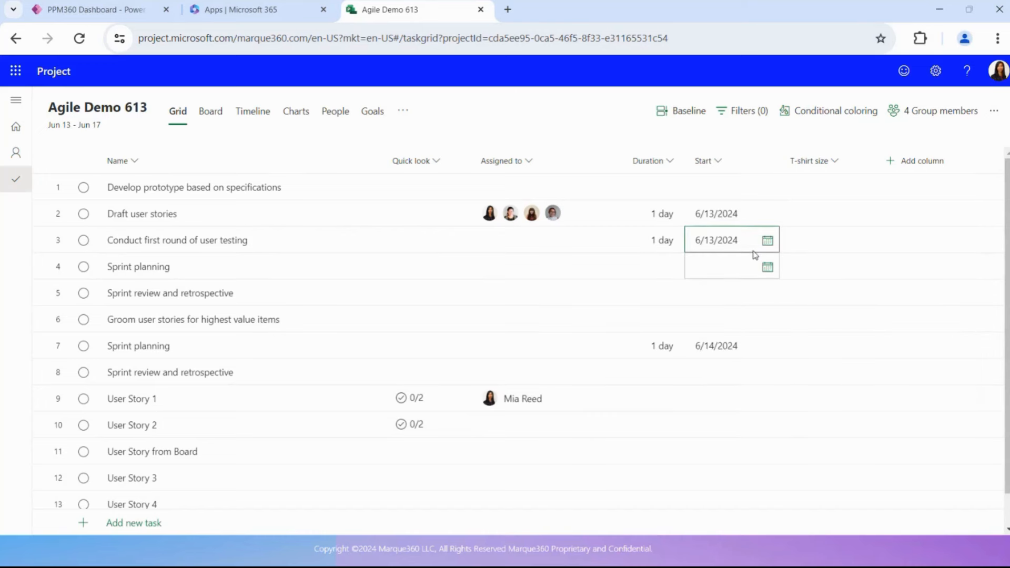
Set the T-shirt size of "Draft user stories" to NA.
left_click(848, 398)
left_click(863, 402)
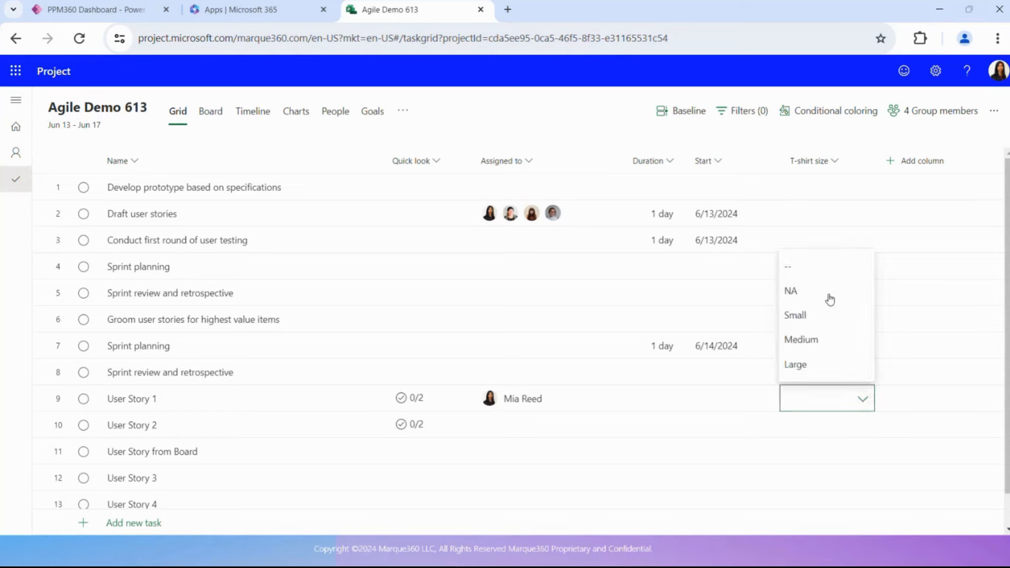
left_click(847, 219)
left_click(863, 214)
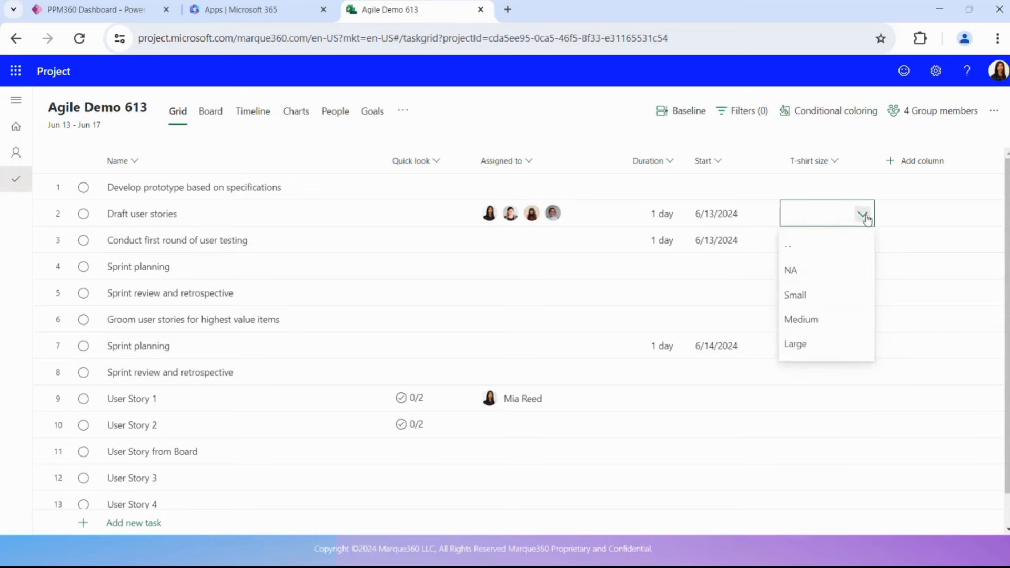
left_click(829, 271)
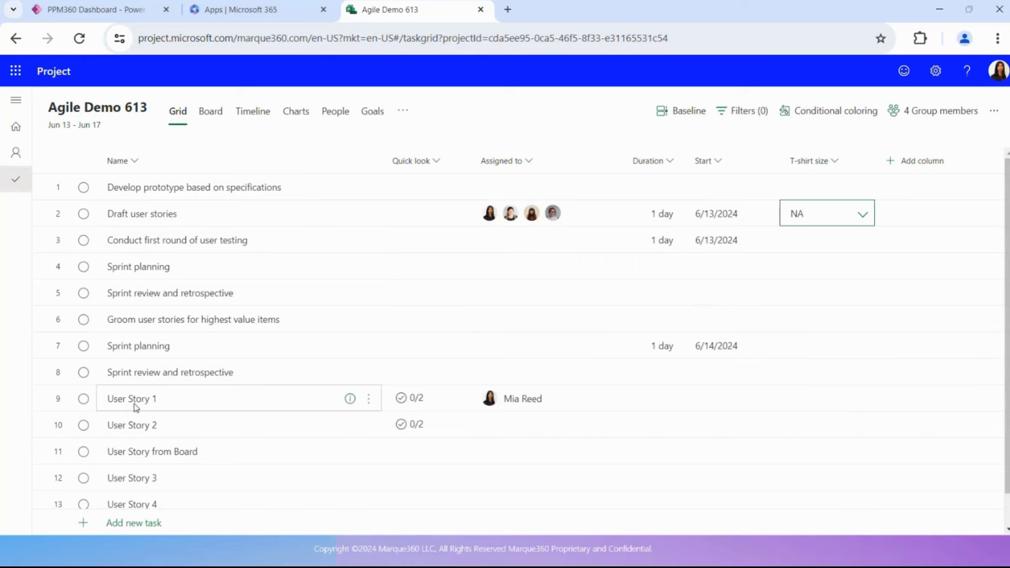
Open the details of User Story 1 and add the note "Note about the task".
left_click(350, 400)
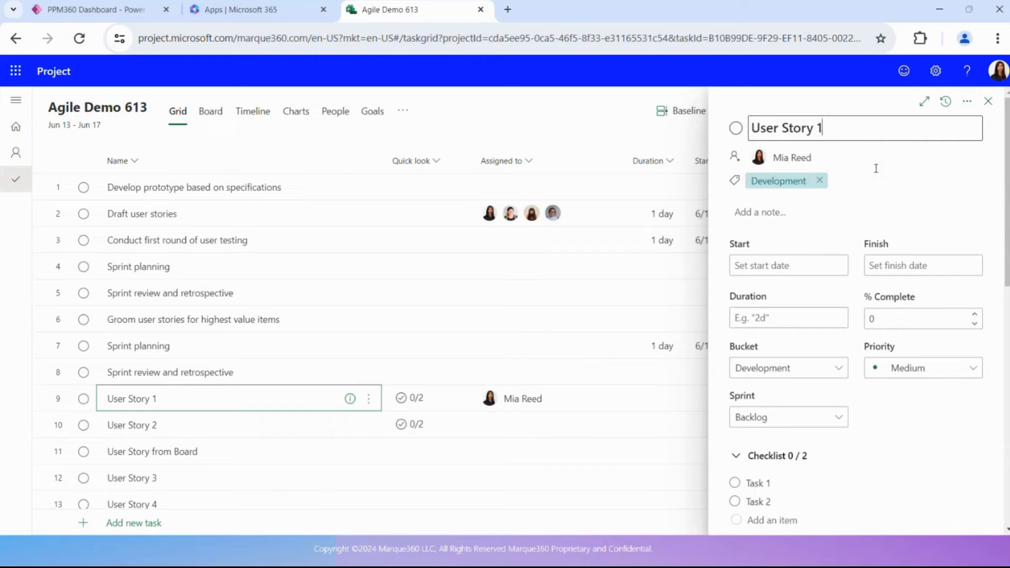
left_click(841, 183)
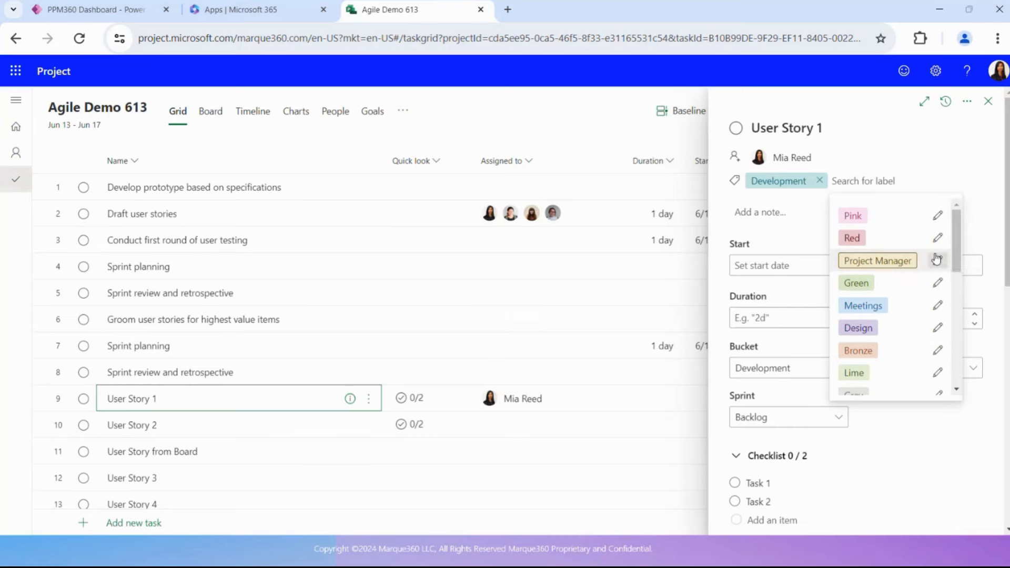
left_click(776, 213)
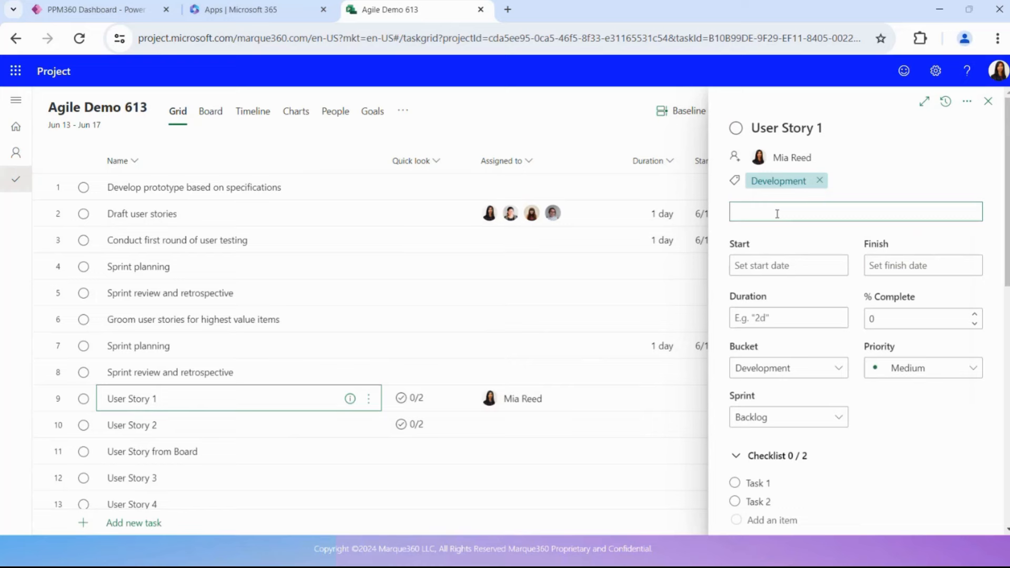
type("Note about the task")
Rename the Pink label to "New Label" and apply it to User Story 1.
left_click(847, 180)
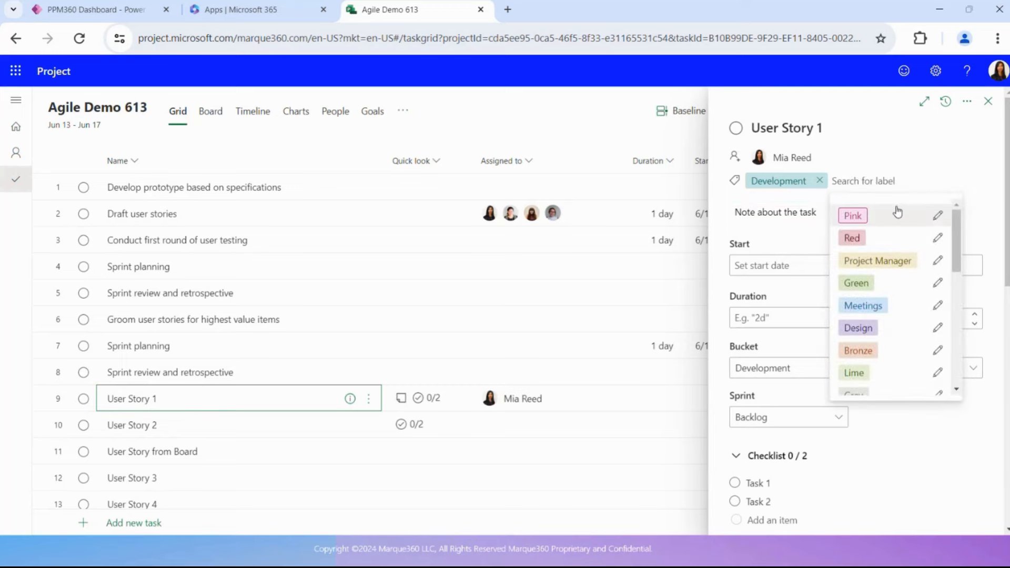
left_click(933, 221)
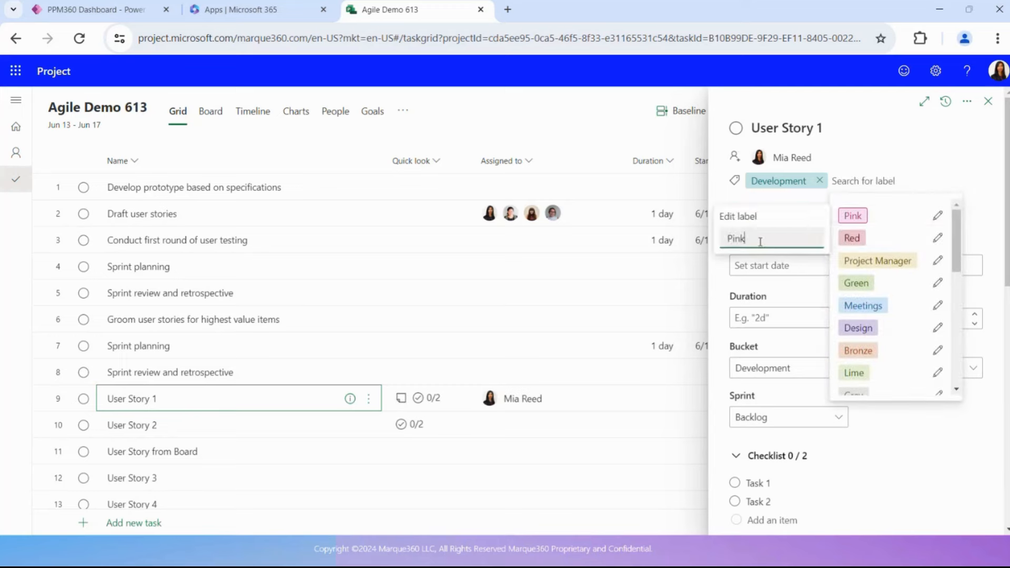
left_click_drag(747, 238, 728, 237)
type("New Label")
key("Return")
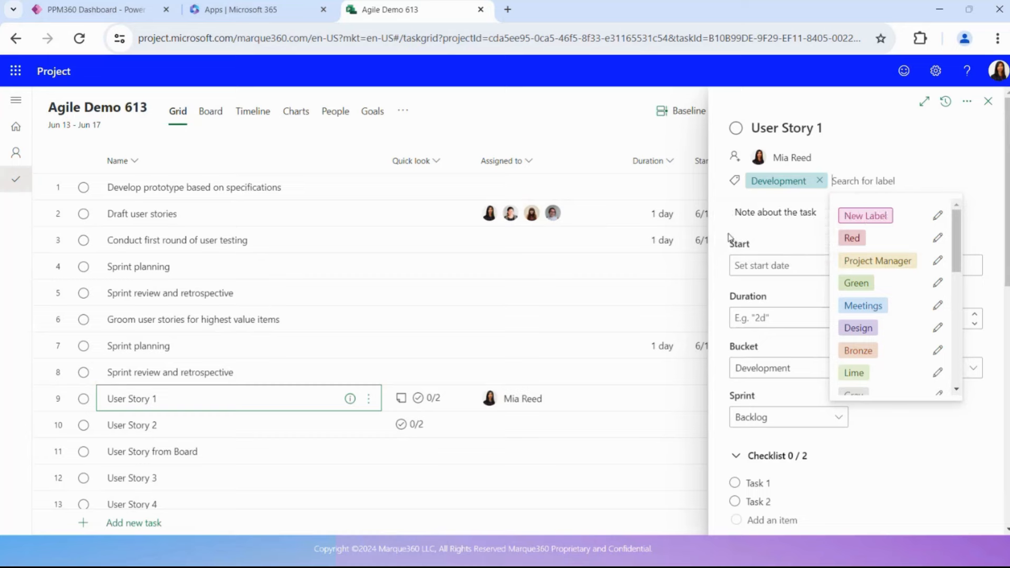
left_click(866, 216)
left_click(922, 154)
left_click(944, 214)
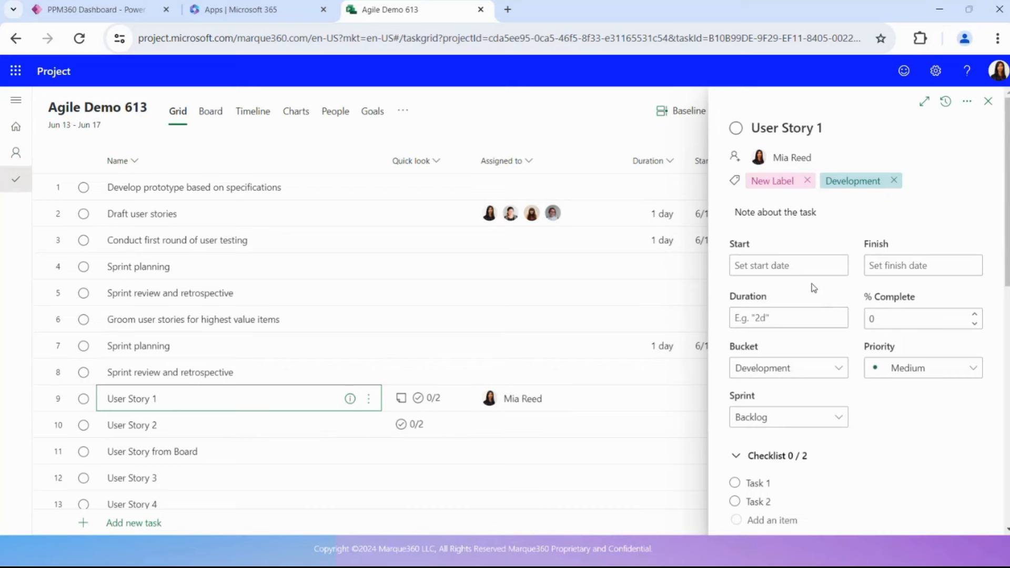
Set User Story 1's priority to Important and its T-shirt size to Small, and close its details.
left_click(972, 372)
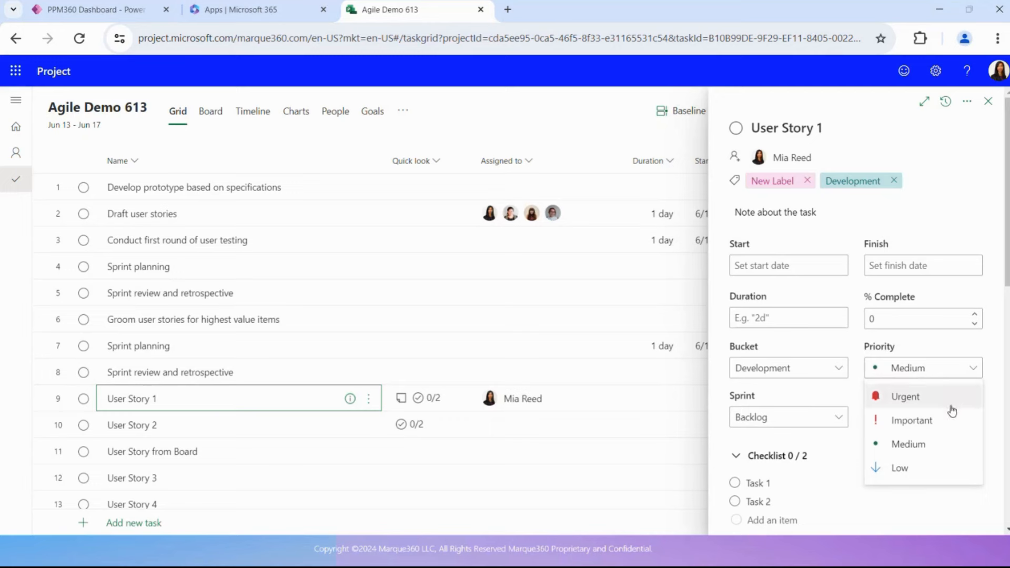
left_click(943, 425)
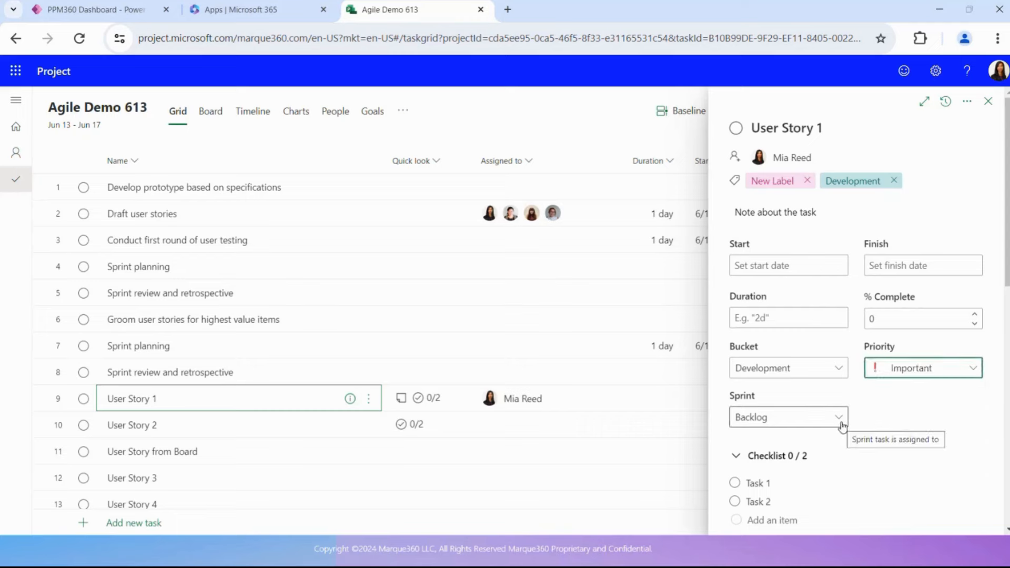
scroll(843, 426, "down", 4)
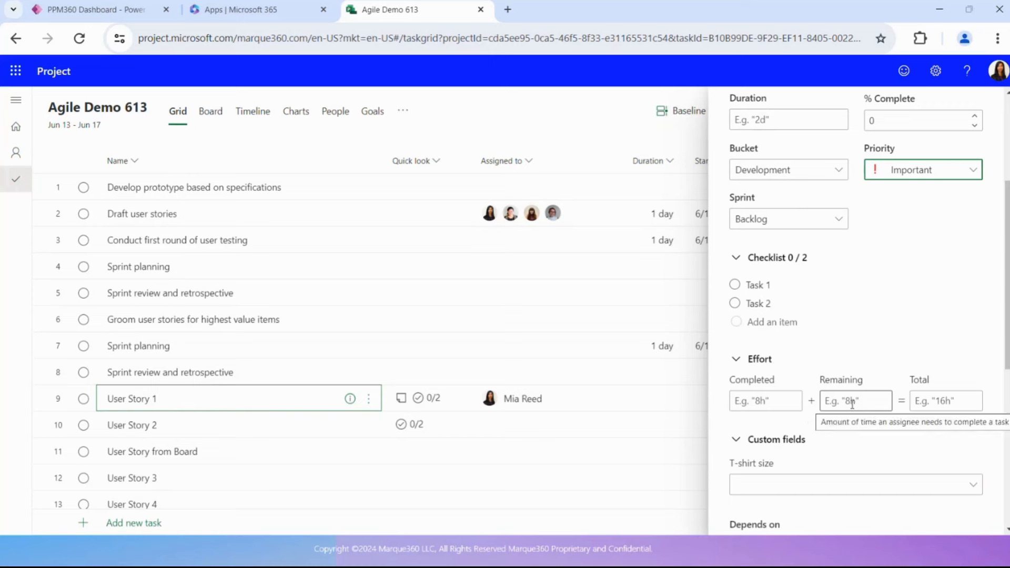
scroll(852, 407, "down", 3)
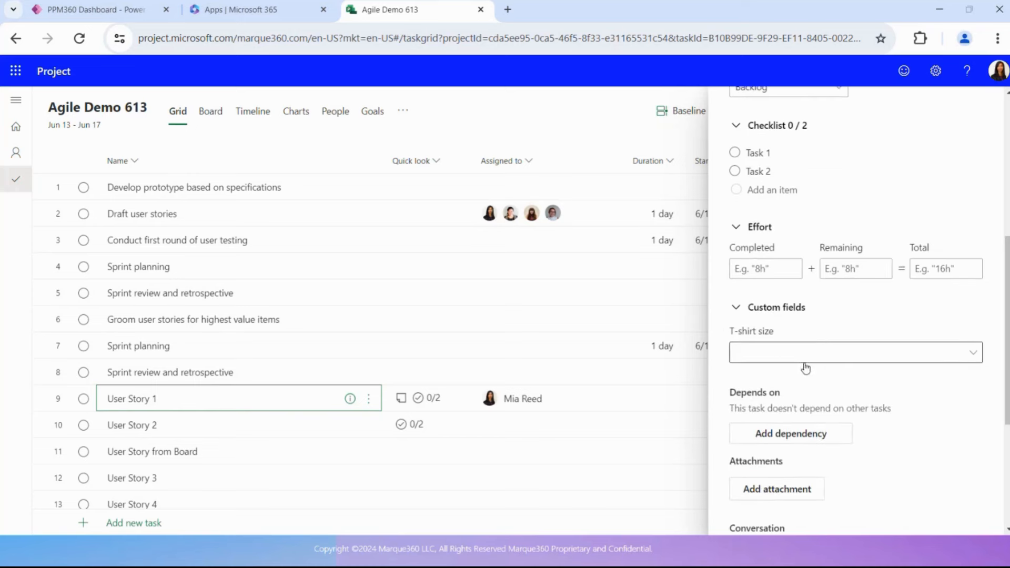
left_click(810, 362)
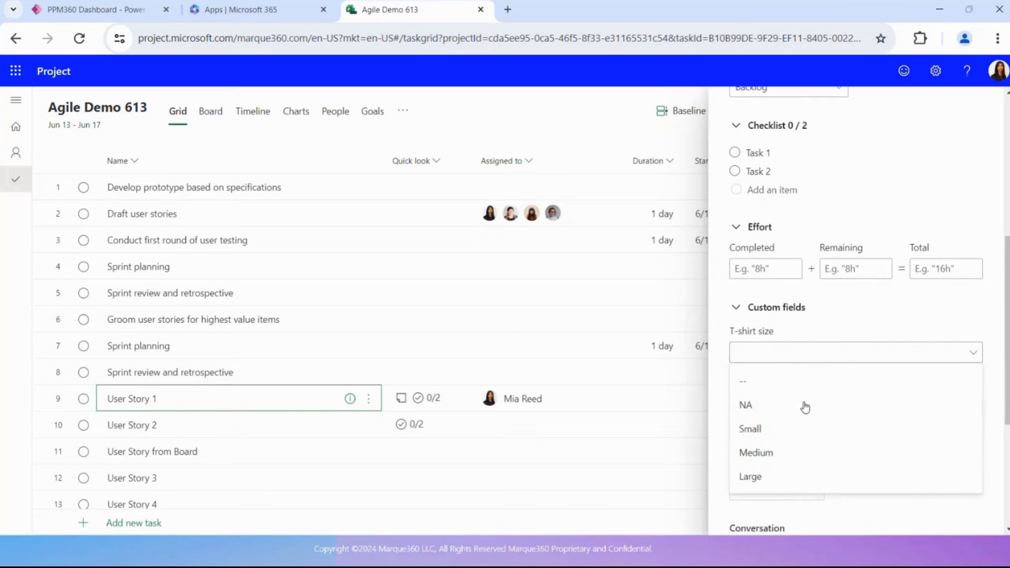
left_click(803, 432)
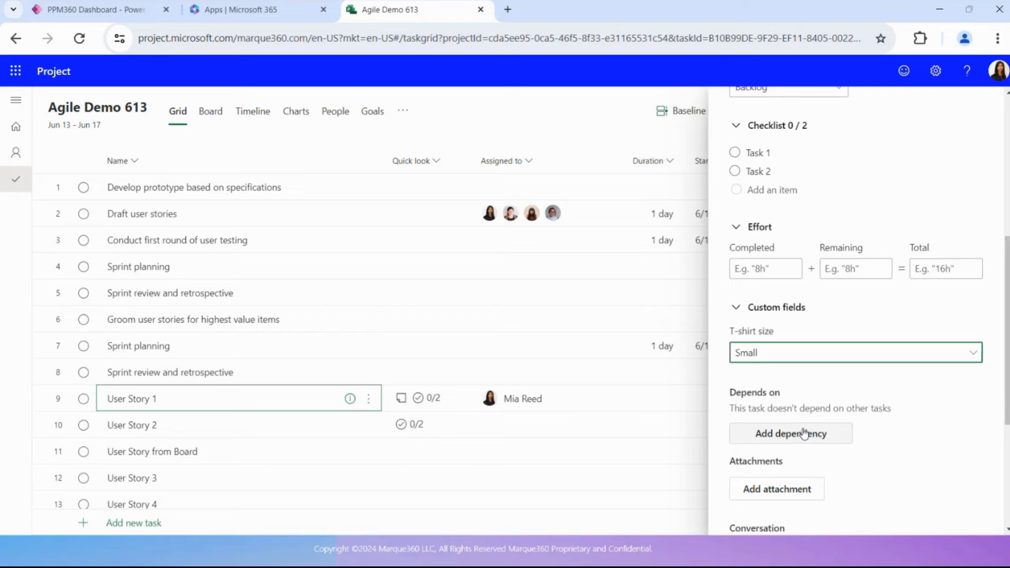
scroll(803, 433, "down", 4)
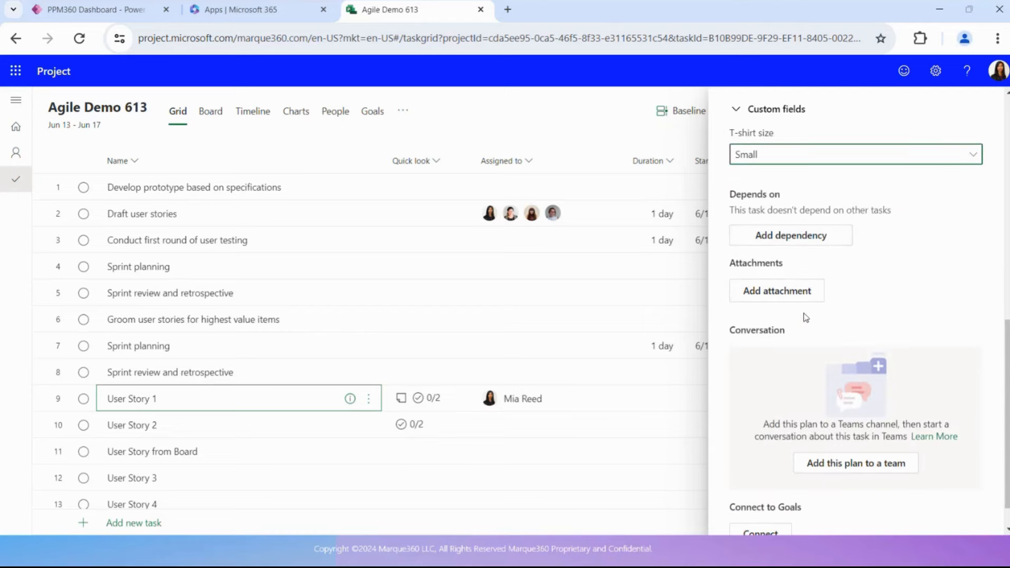
scroll(805, 326, "down", 1)
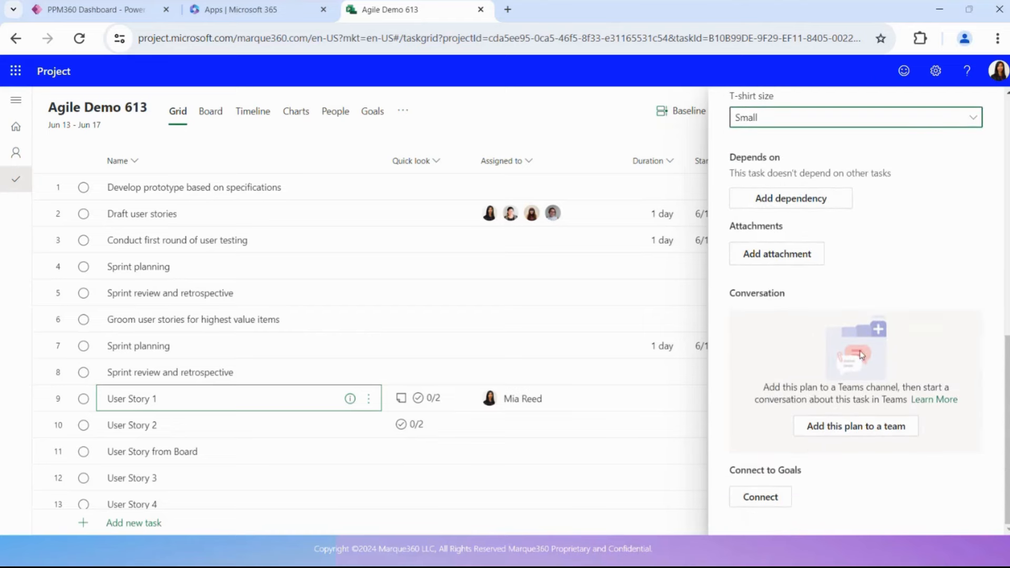
scroll(860, 350, "up", 5)
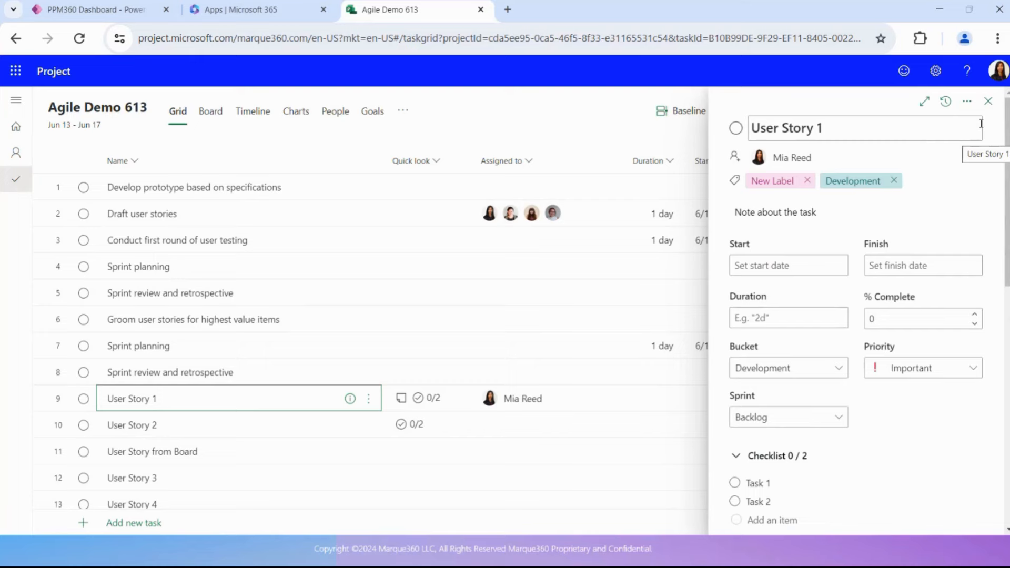
left_click(988, 102)
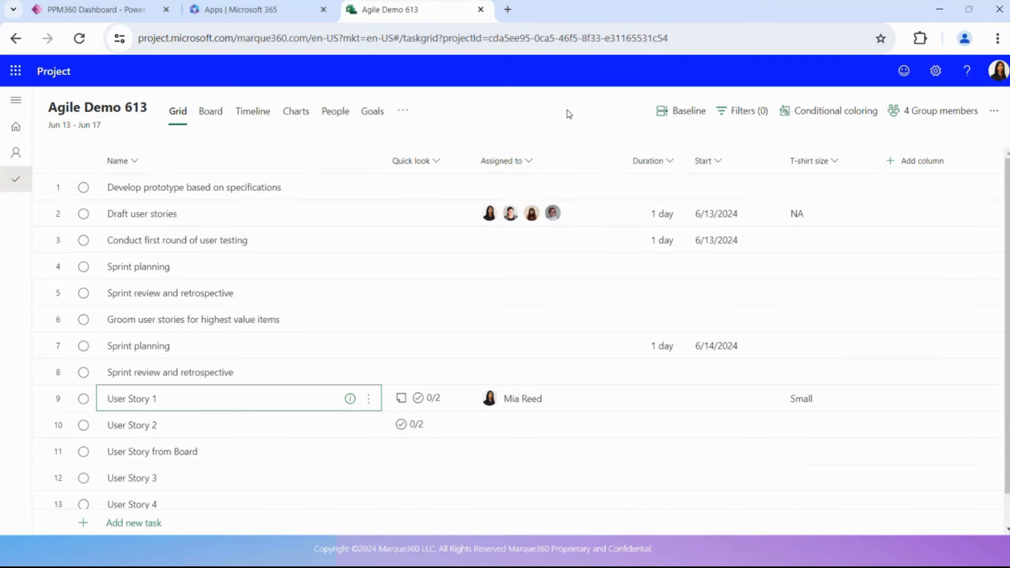
Group the board by bucket, moving User Stories 3, 4 and 5 to Development and "User Story from Board" to Design.
left_click(220, 118)
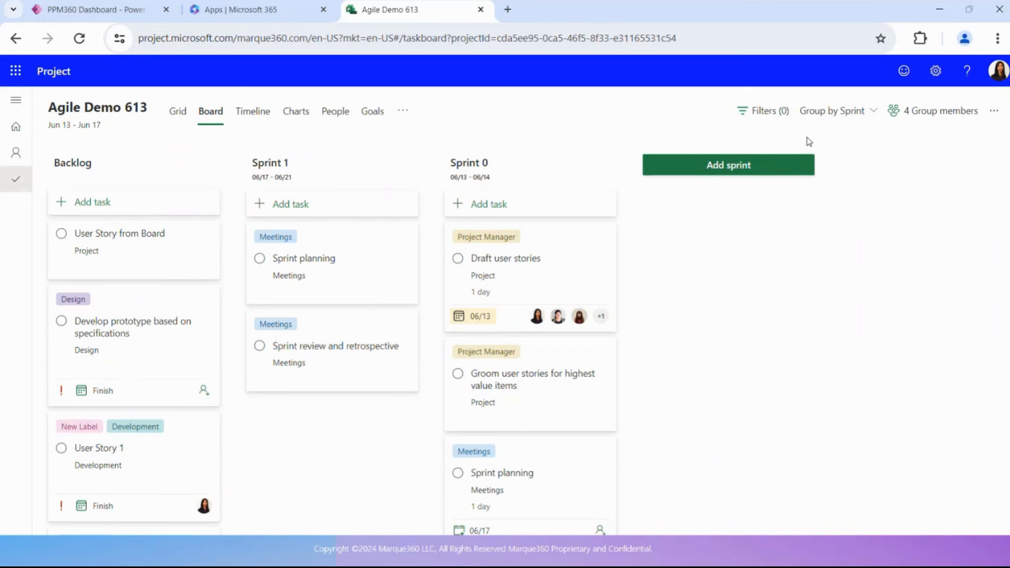
left_click(870, 118)
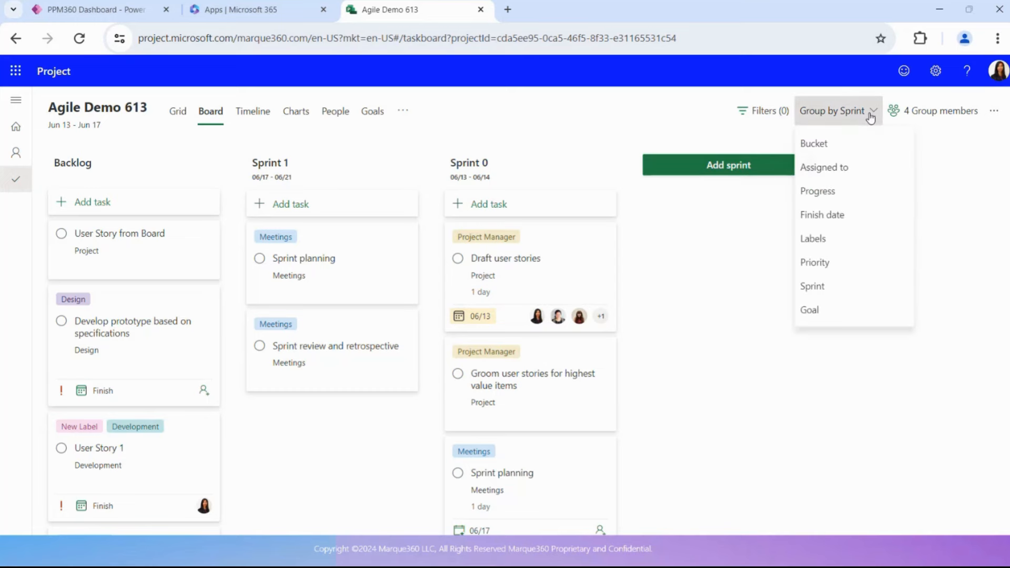
left_click(870, 143)
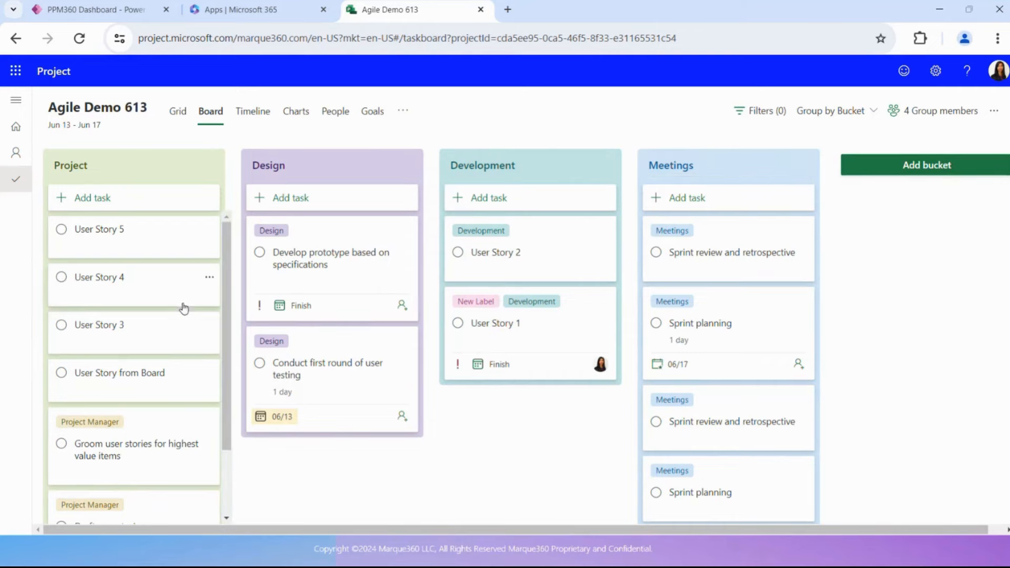
left_click_drag(131, 329, 541, 403)
left_click_drag(119, 280, 531, 405)
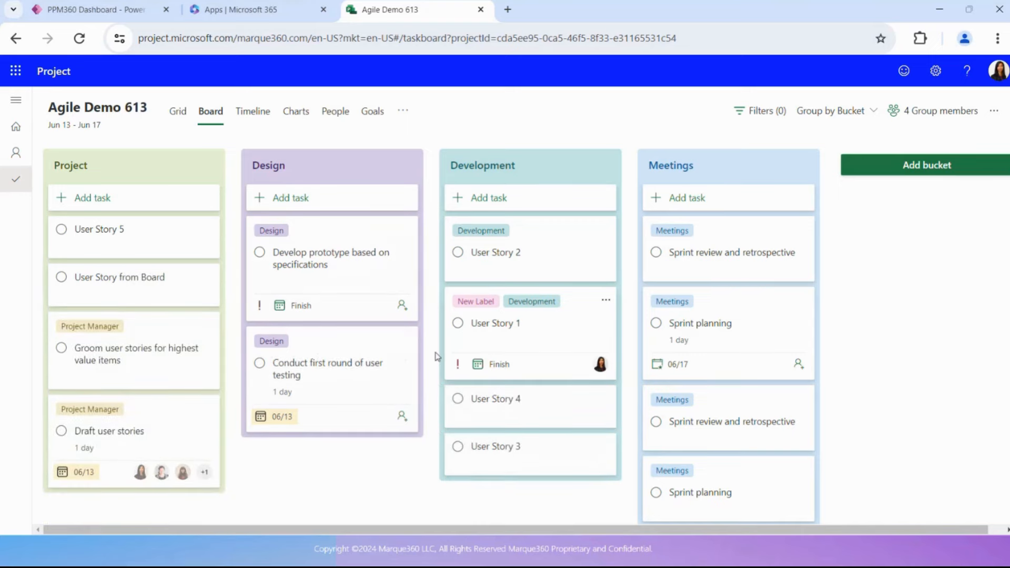
left_click_drag(132, 244, 521, 403)
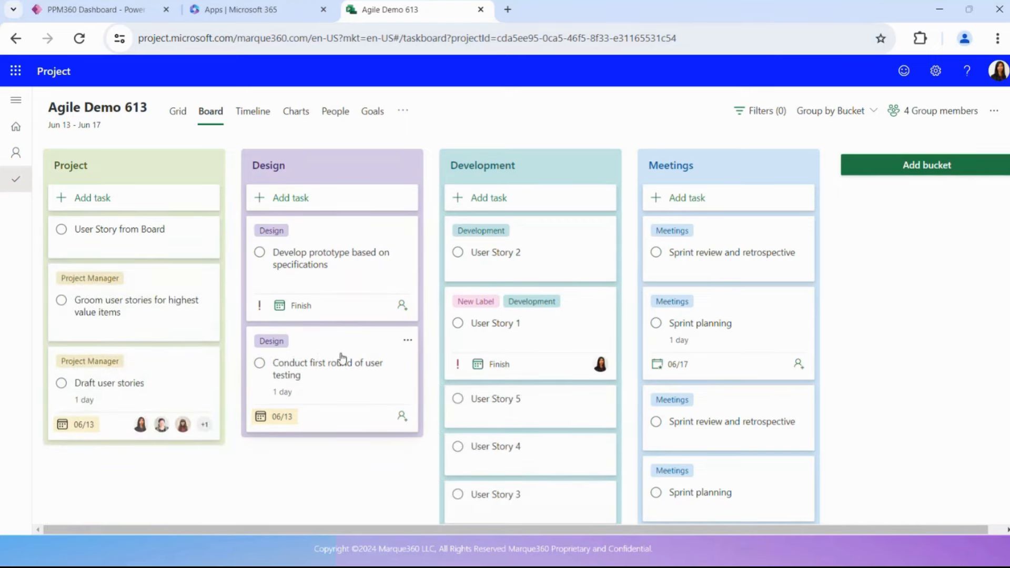
left_click_drag(156, 254, 323, 389)
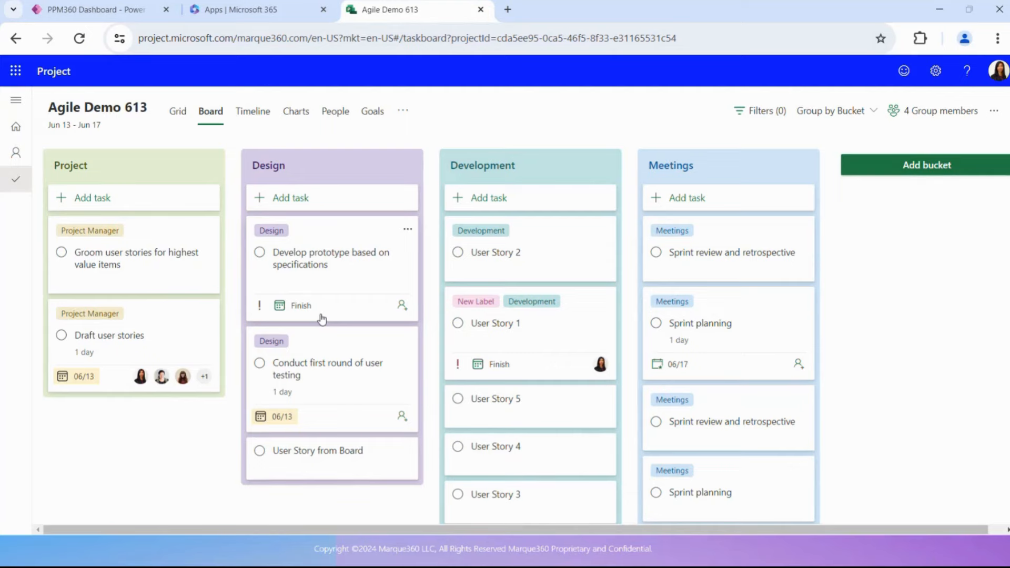
Group the board by labels and give User Stories 3, 4, 5 and "User Story from Board" the "New Label" label.
left_click(870, 111)
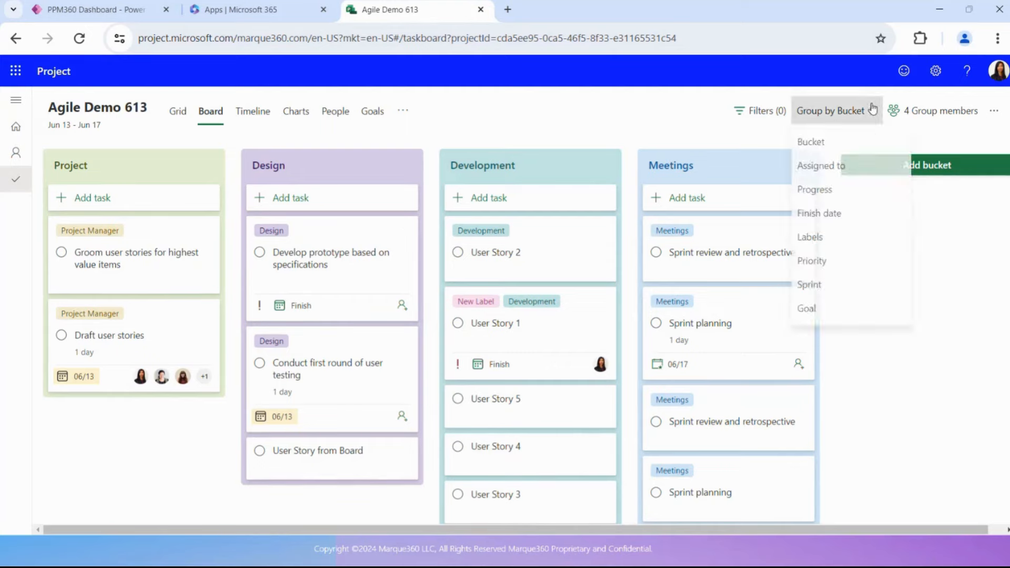
left_click(854, 249)
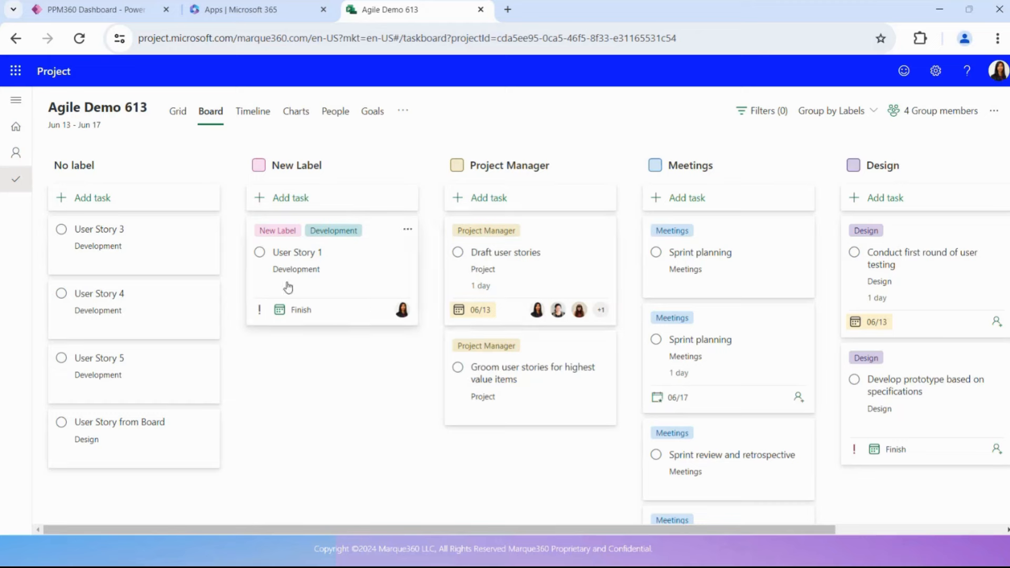
left_click_drag(131, 257, 261, 363)
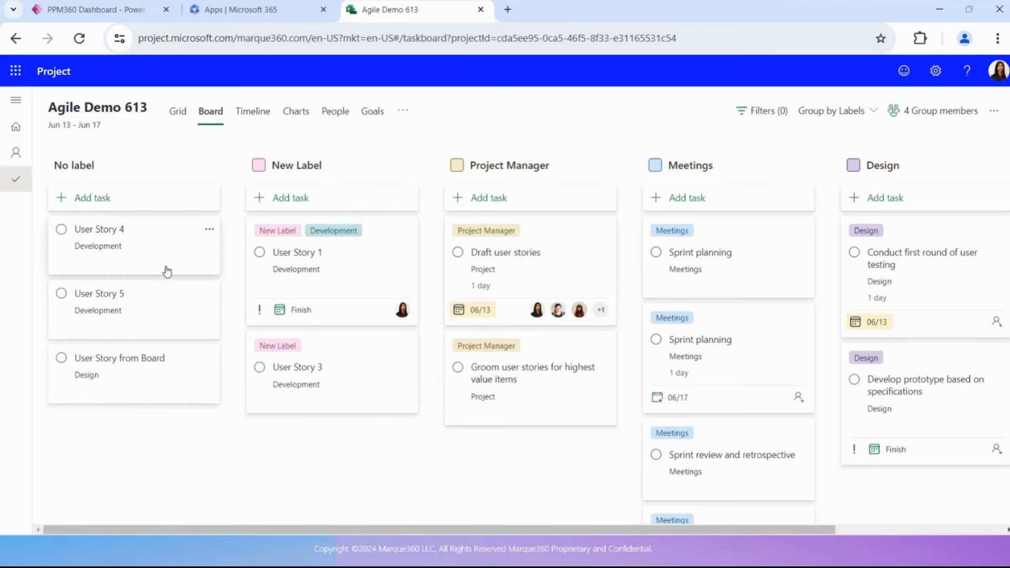
left_click_drag(166, 271, 307, 415)
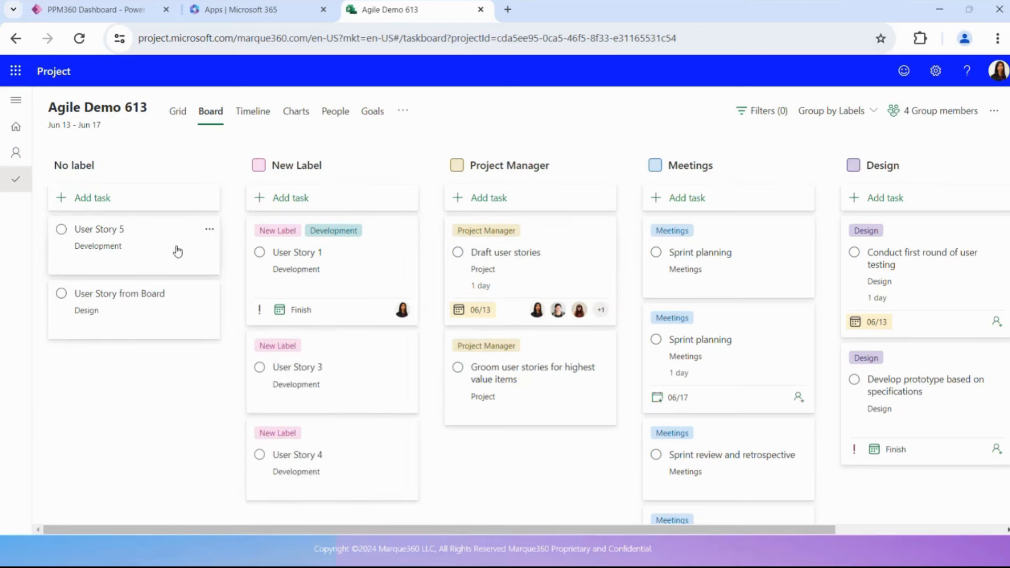
left_click_drag(178, 252, 286, 356)
left_click_drag(147, 263, 311, 354)
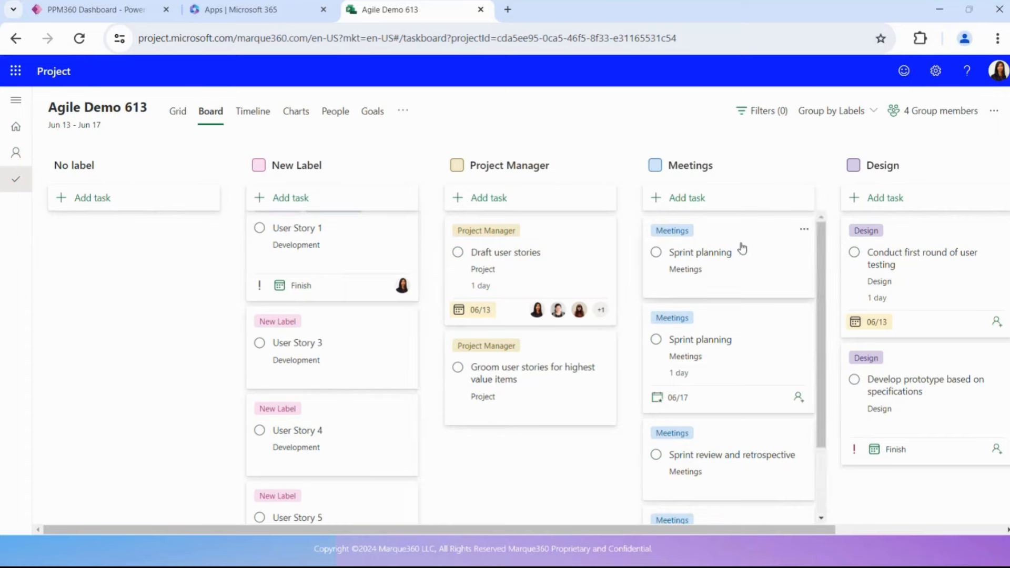
Group the board by priority, moving "Draft user stories" to Low and "Conduct first round of user testing" to Urgent.
left_click(837, 110)
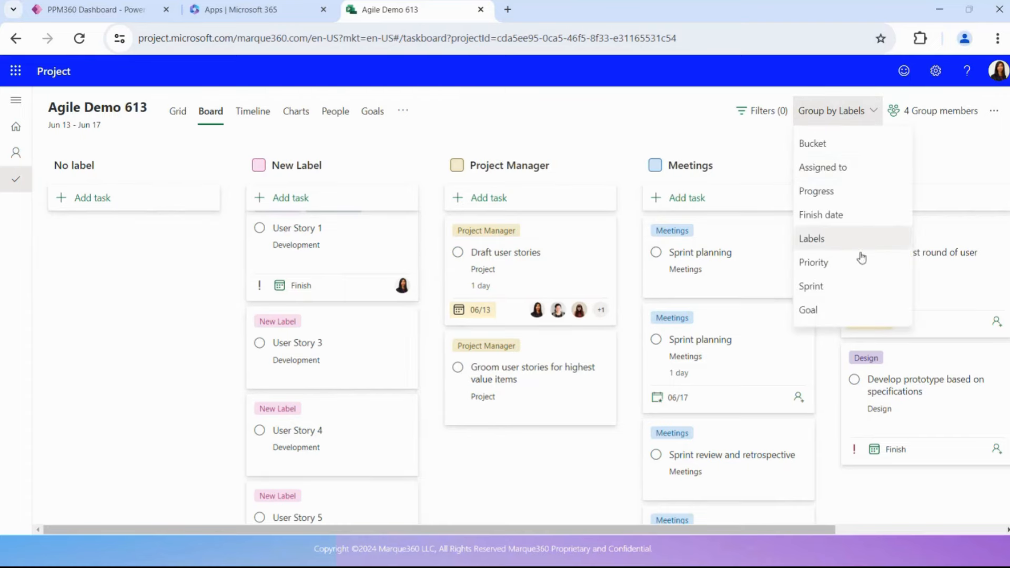
left_click(814, 263)
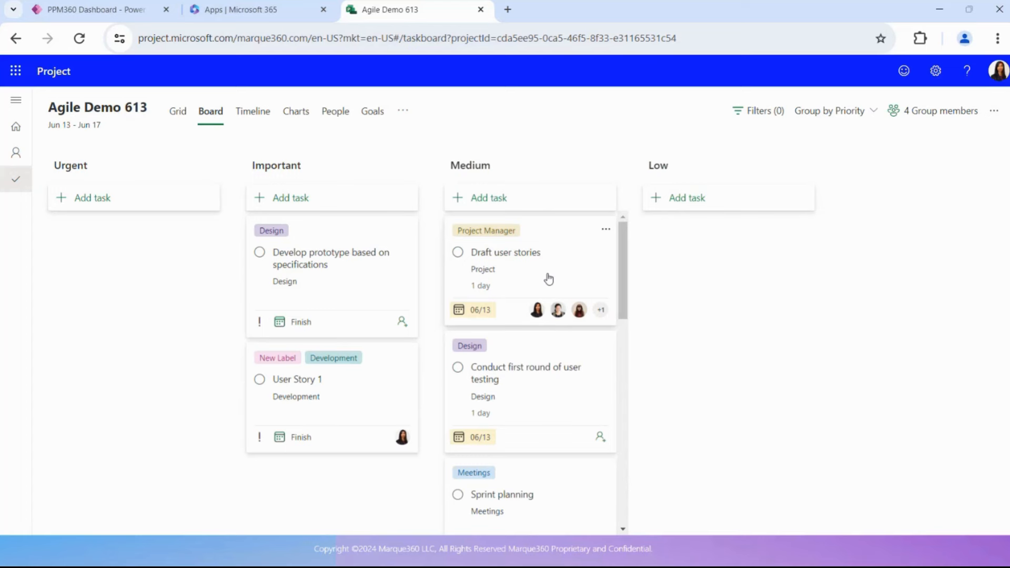
left_click_drag(548, 277, 701, 275)
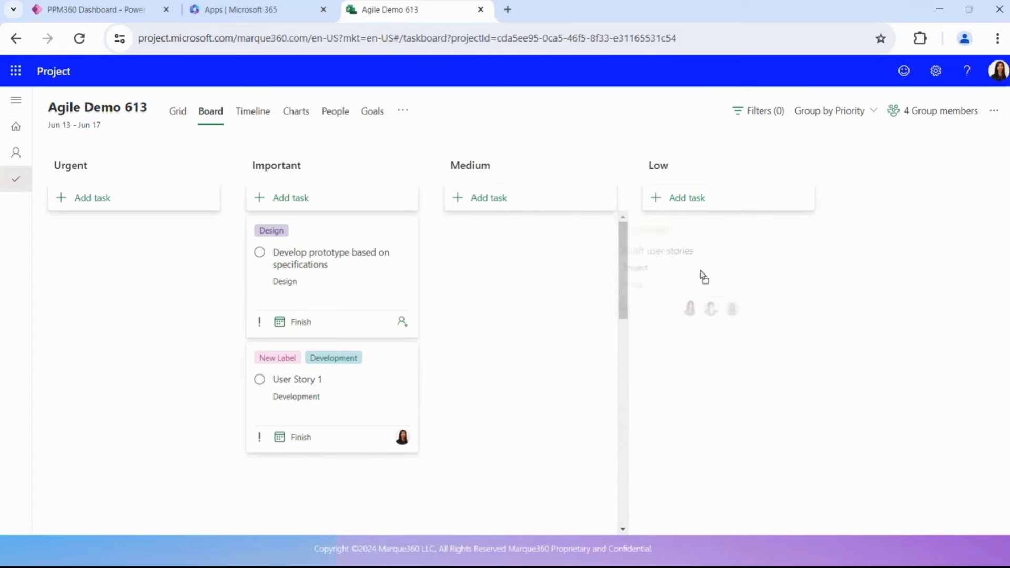
left_click_drag(548, 263, 118, 261)
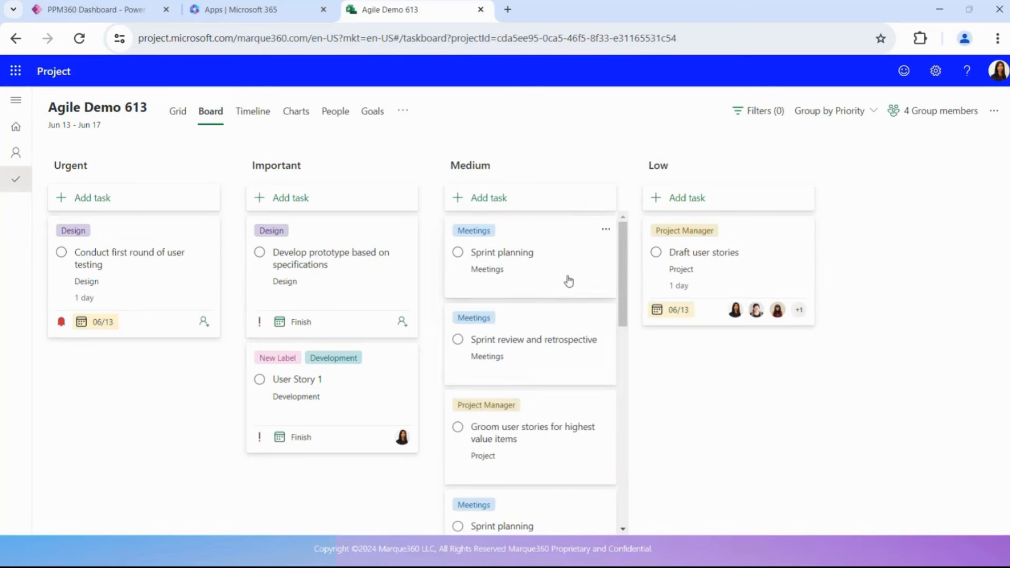
Move both "Sprint planning" tasks to Urgent, "Groom user stories for highest value items" to Low and one "Sprint review and retrospective" to Important.
left_click_drag(569, 281, 252, 363)
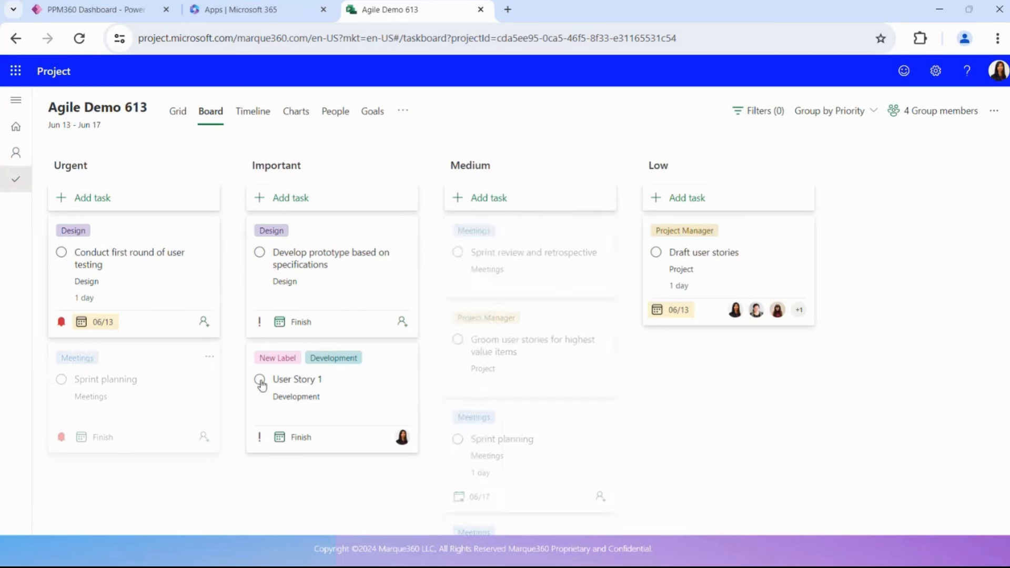
left_click_drag(561, 372, 722, 377)
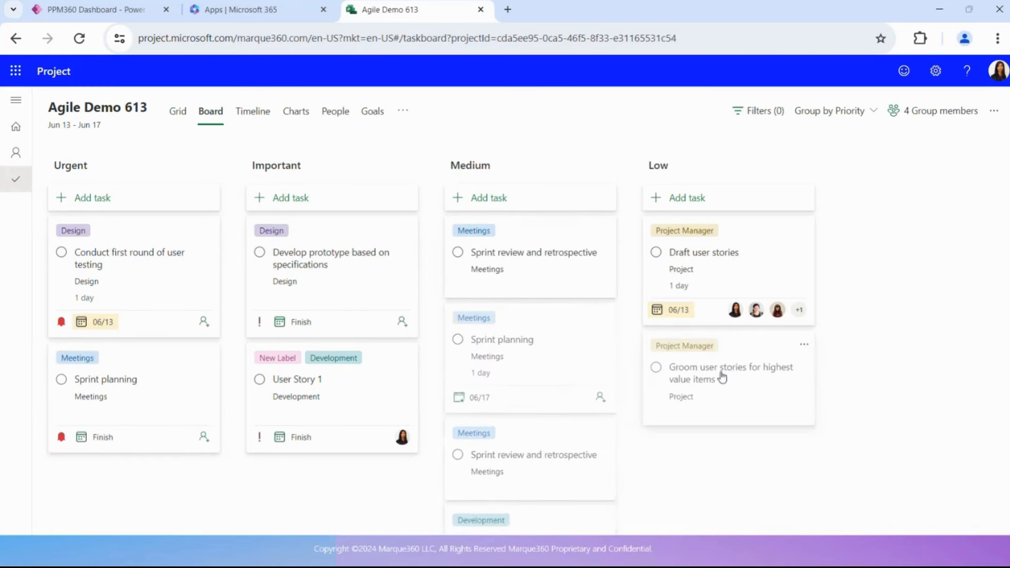
left_click_drag(552, 374, 182, 473)
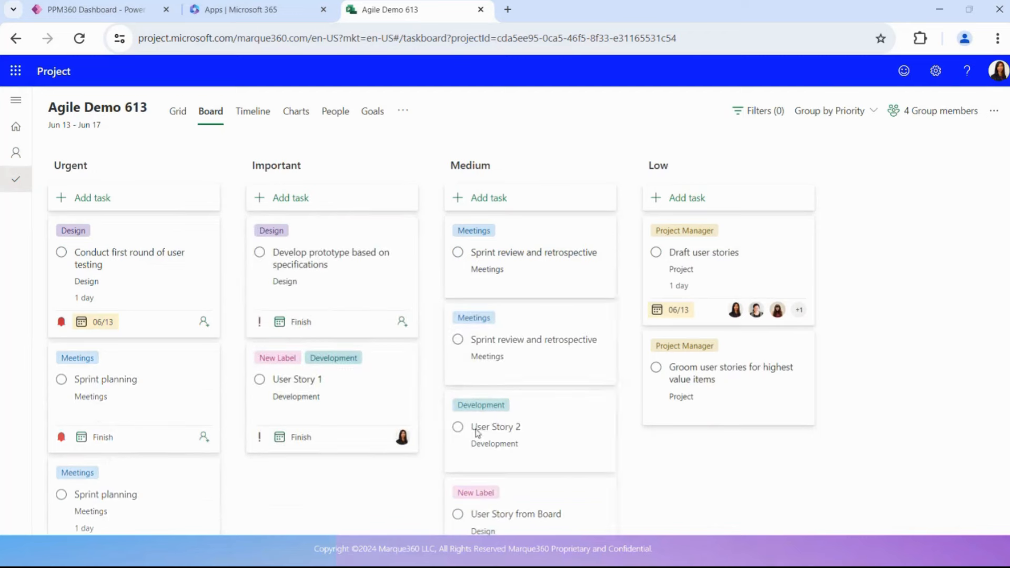
left_click_drag(561, 374, 365, 480)
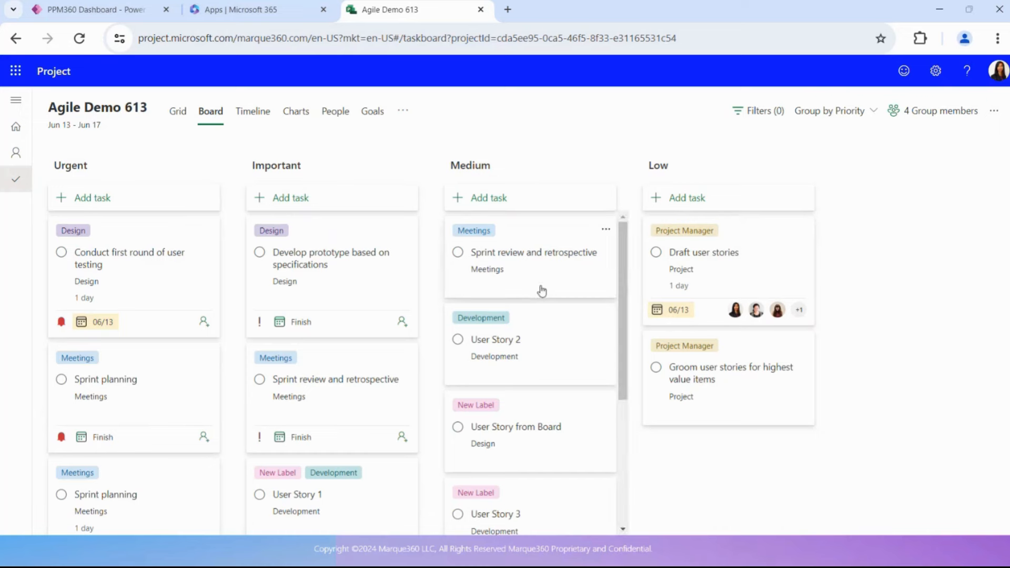
Group the board by goal and add a goal named "Update the UI".
left_click(872, 115)
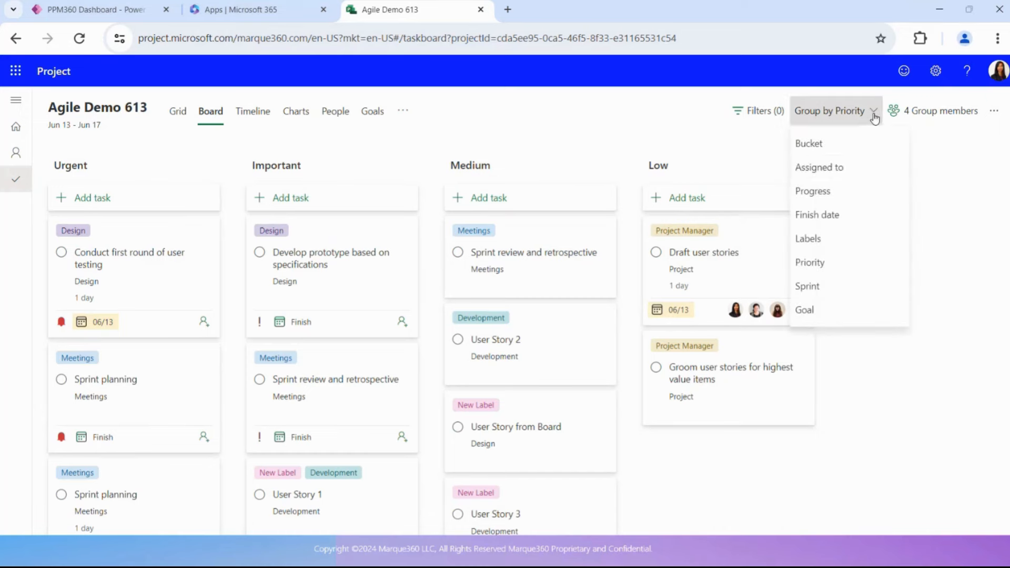
left_click(853, 313)
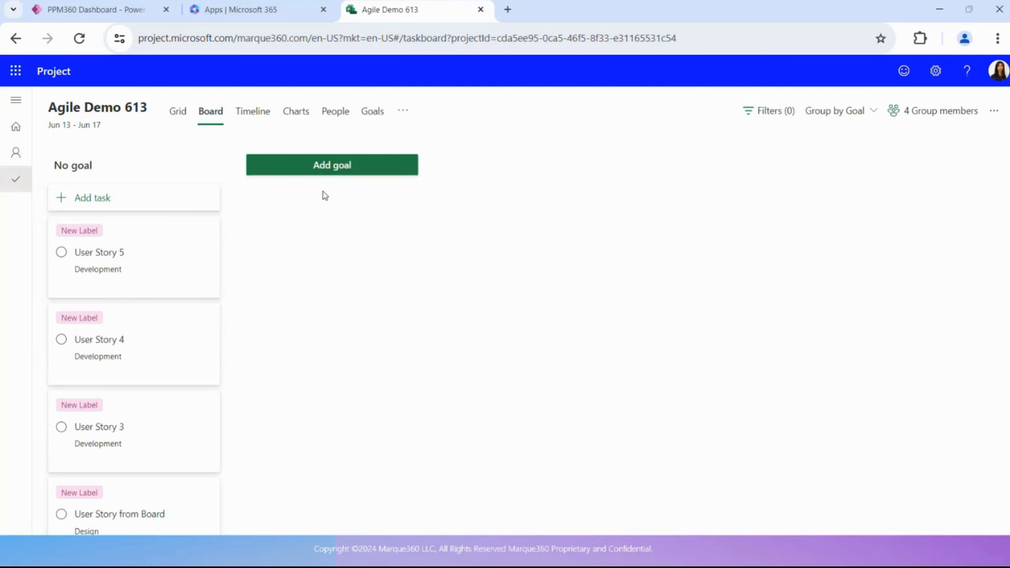
left_click(331, 169)
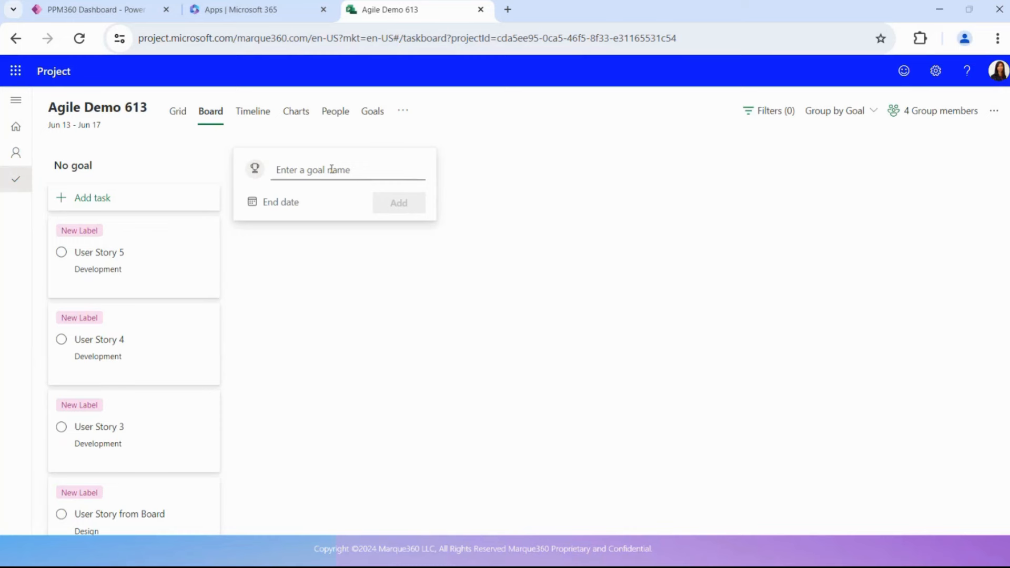
type("Update the UI")
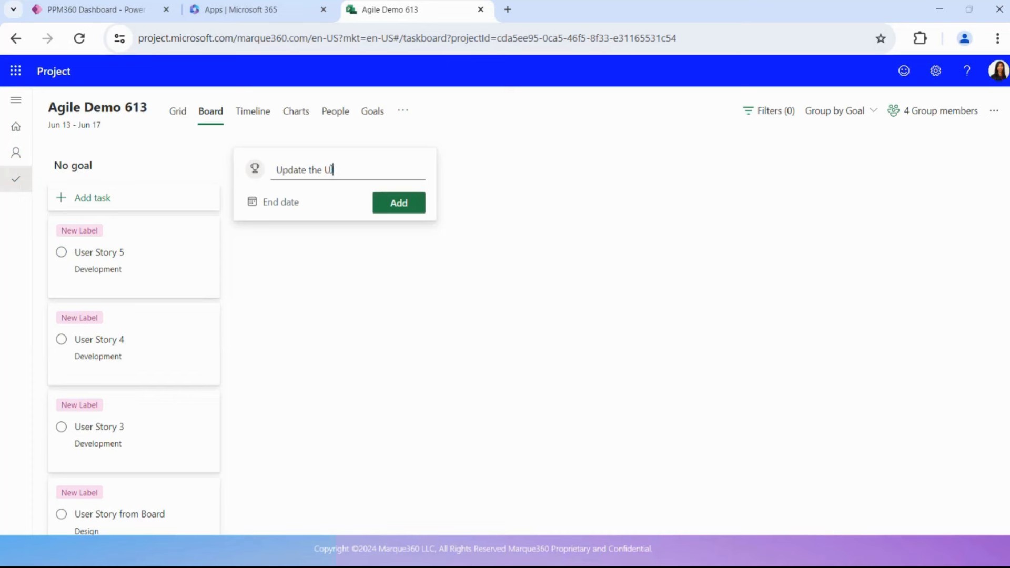
left_click(397, 204)
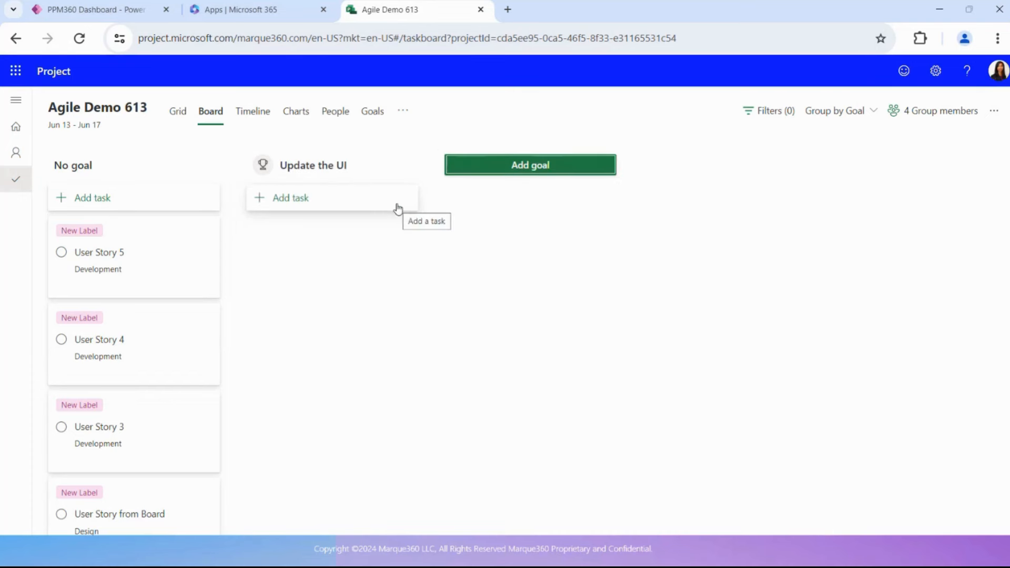
Assign User Stories 5, 4 and 3 to the "Update the UI" goal.
left_click_drag(165, 252, 317, 269)
left_click_drag(172, 259, 322, 338)
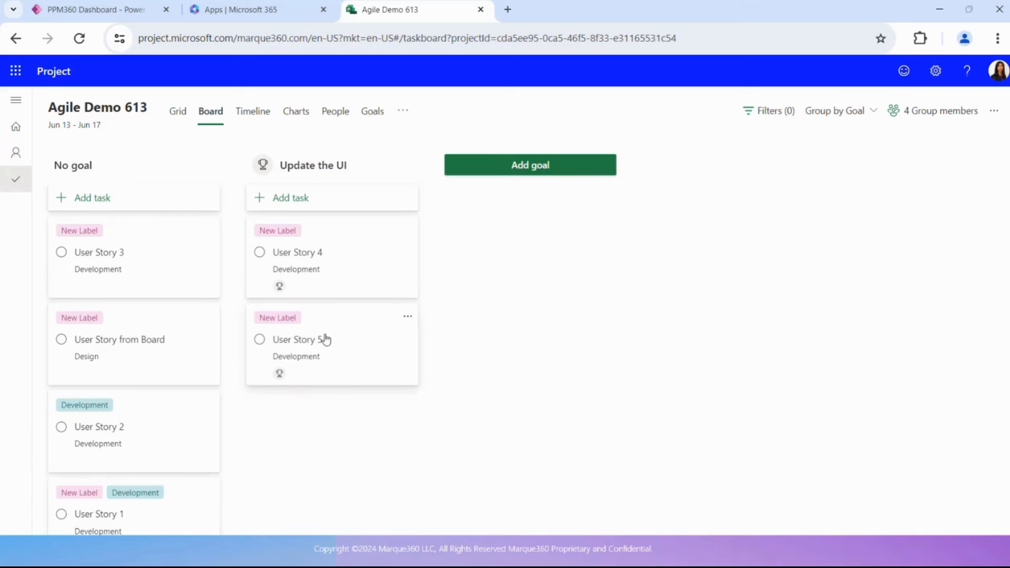
left_click_drag(161, 278, 342, 395)
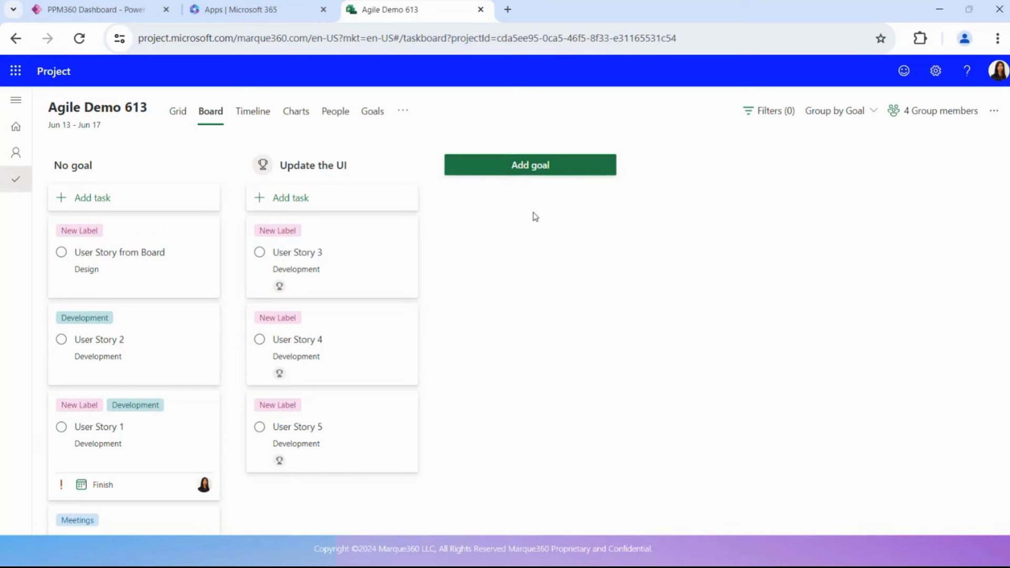
Group the board by sprint and filter the tasks to Urgent and Important priority.
left_click(872, 121)
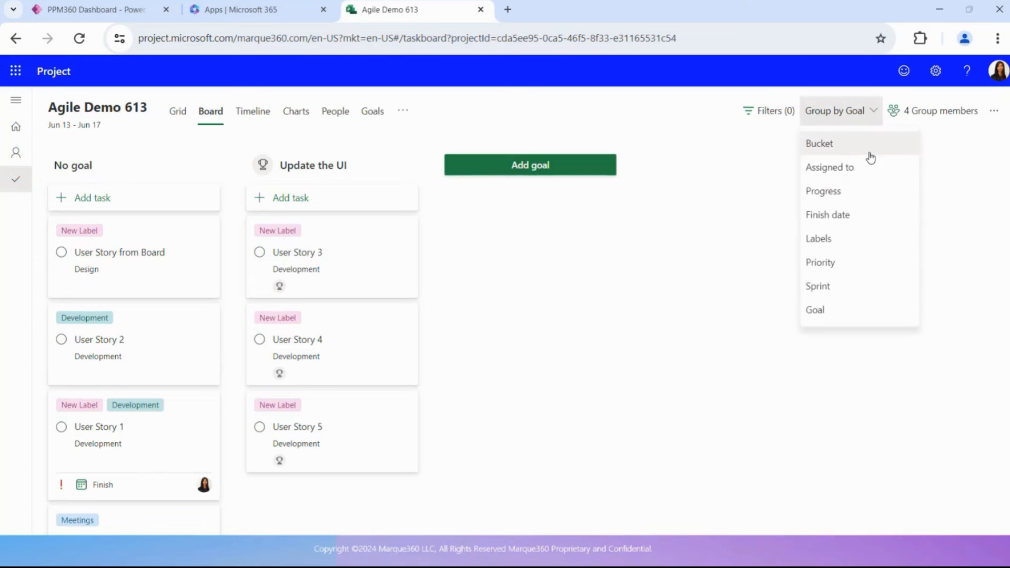
left_click(845, 291)
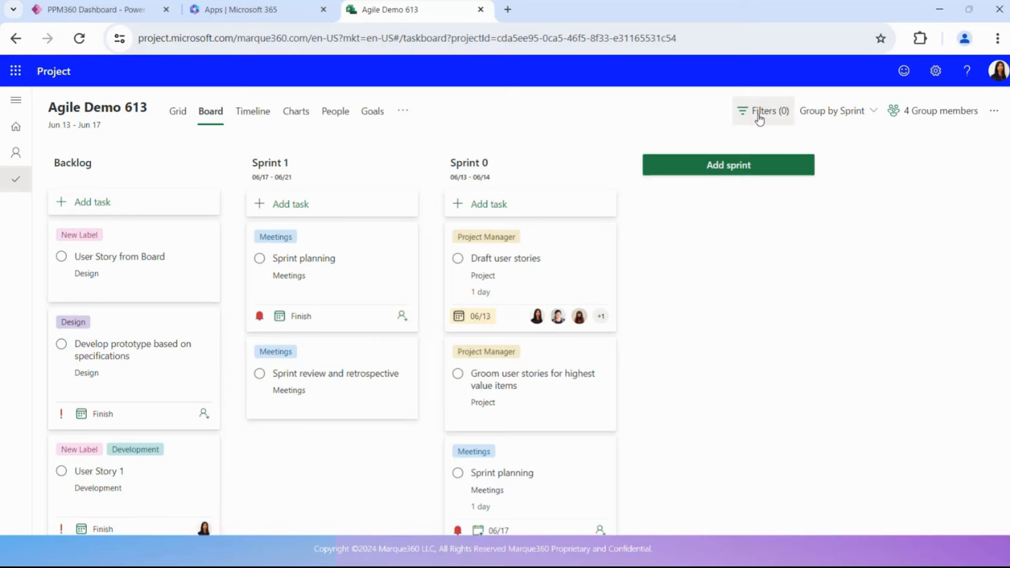
mouse_move(389, 298)
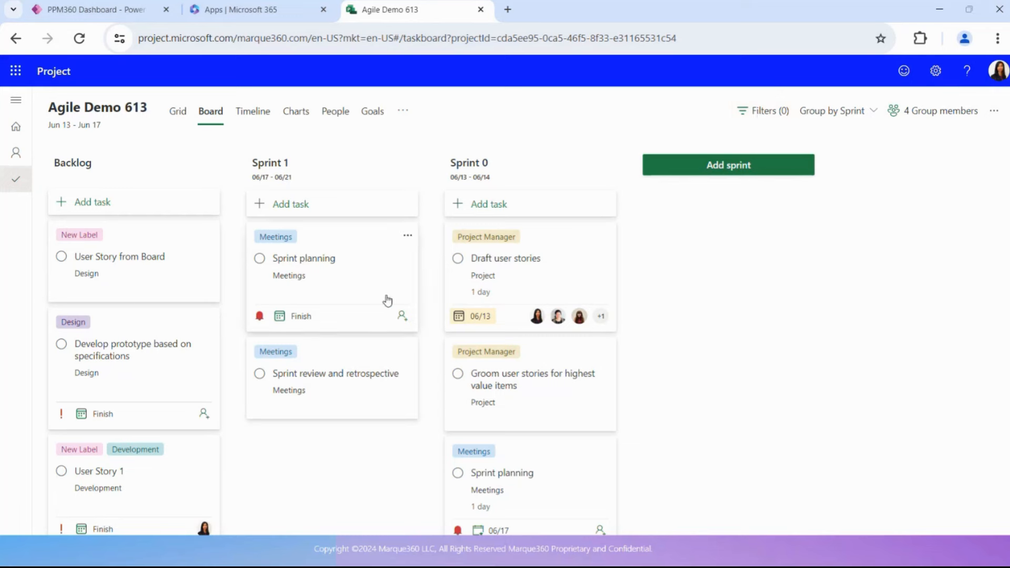
left_click(759, 121)
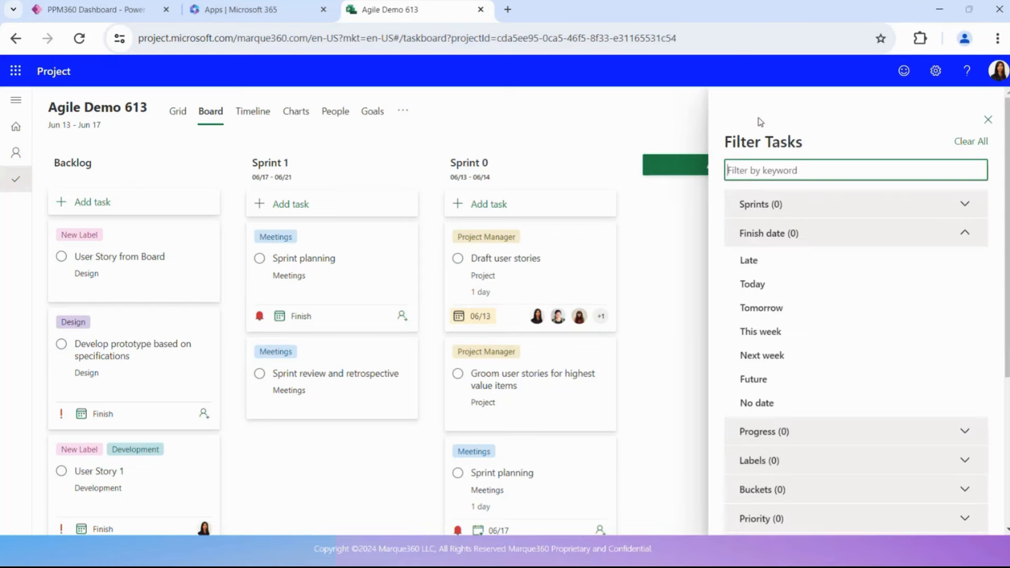
left_click(966, 235)
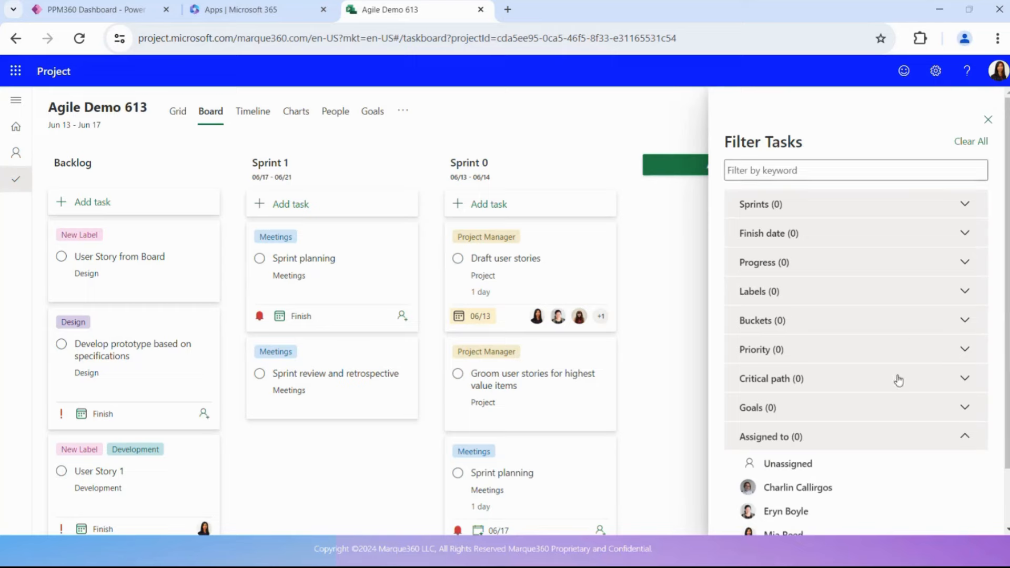
left_click(924, 349)
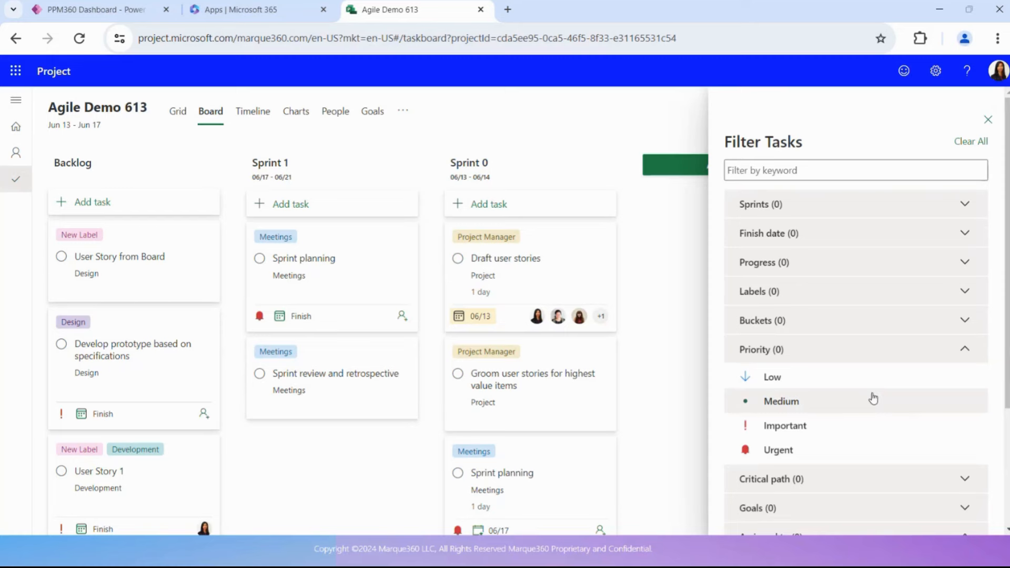
left_click(834, 457)
left_click(833, 429)
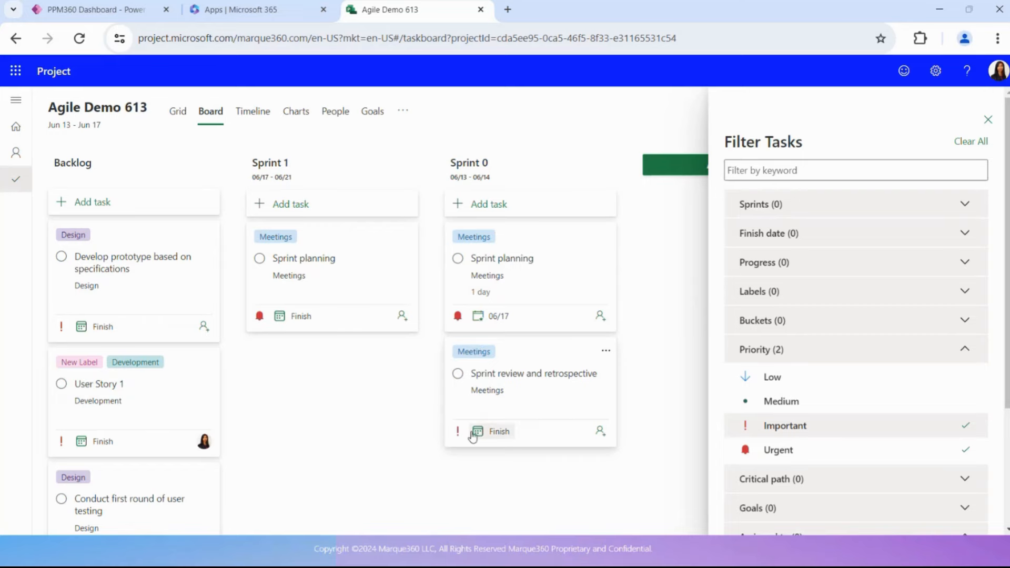
Look over the filtered tasks and move User Story 1 from the Backlog to Sprint 1.
left_click(343, 280)
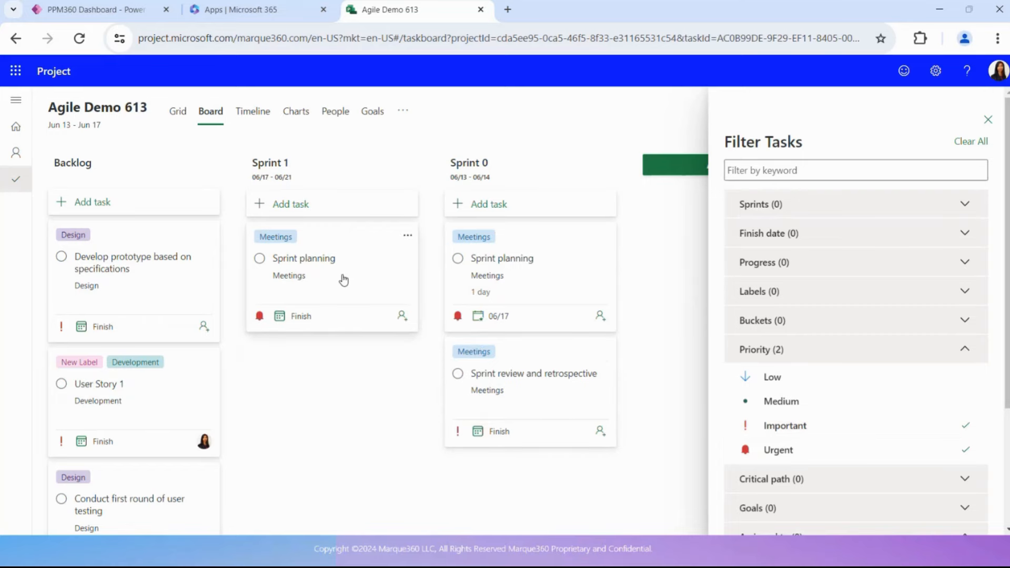
scroll(321, 436, "down", 2)
scroll(323, 445, "down", 1)
scroll(723, 357, "up", 3)
left_click(879, 408)
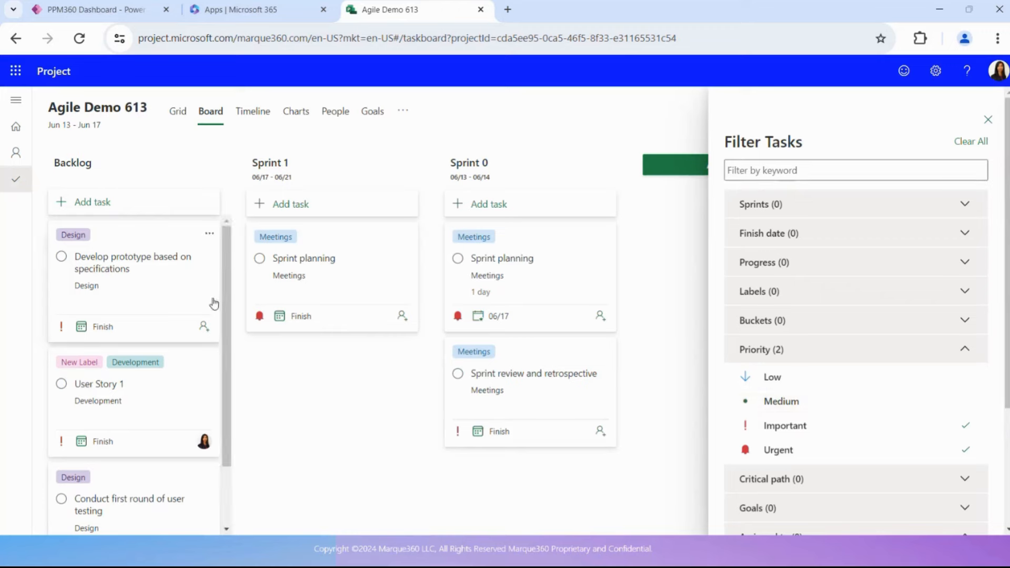
scroll(175, 300, "down", 2)
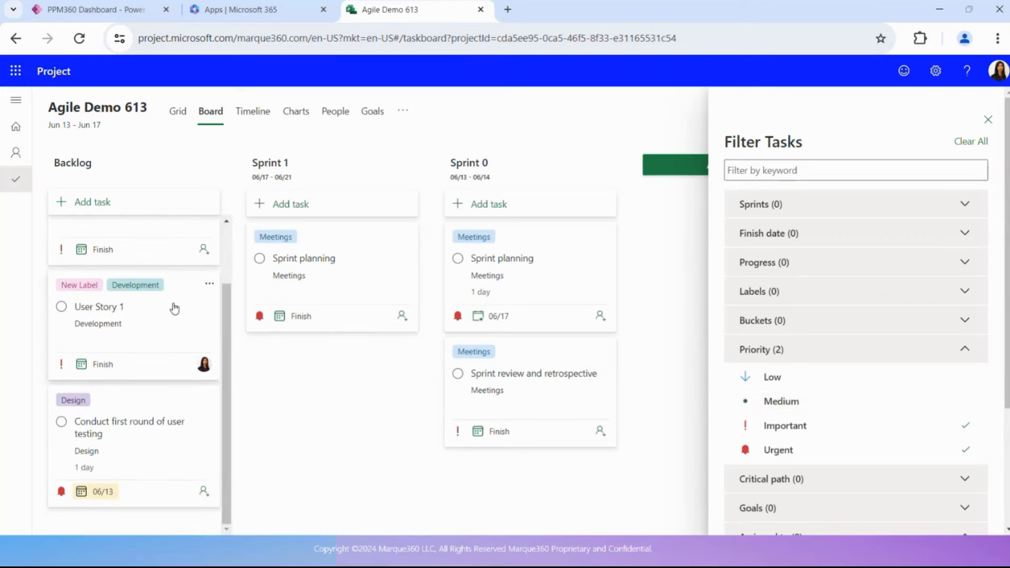
scroll(150, 436, "up", 2)
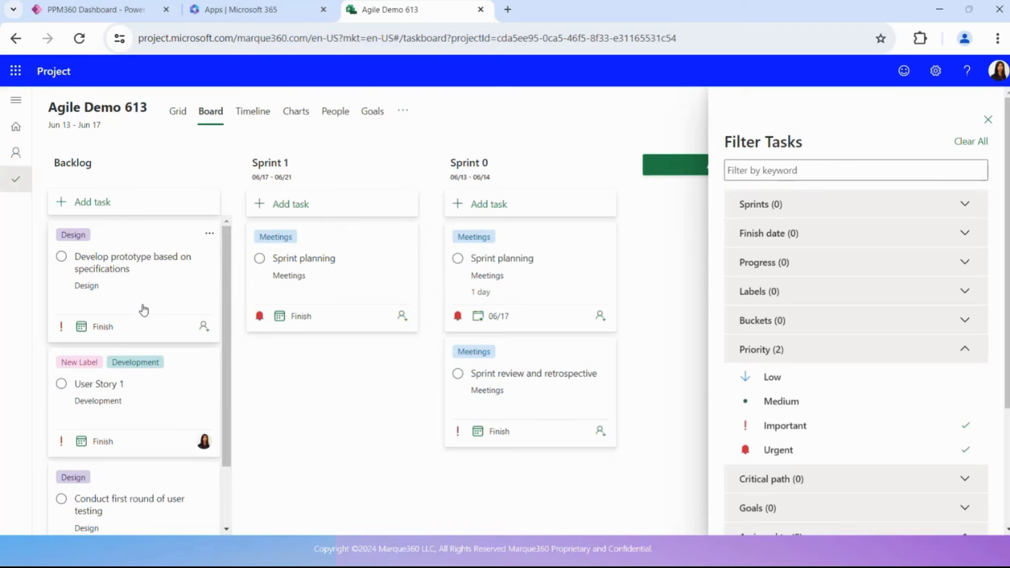
left_click_drag(140, 408, 334, 394)
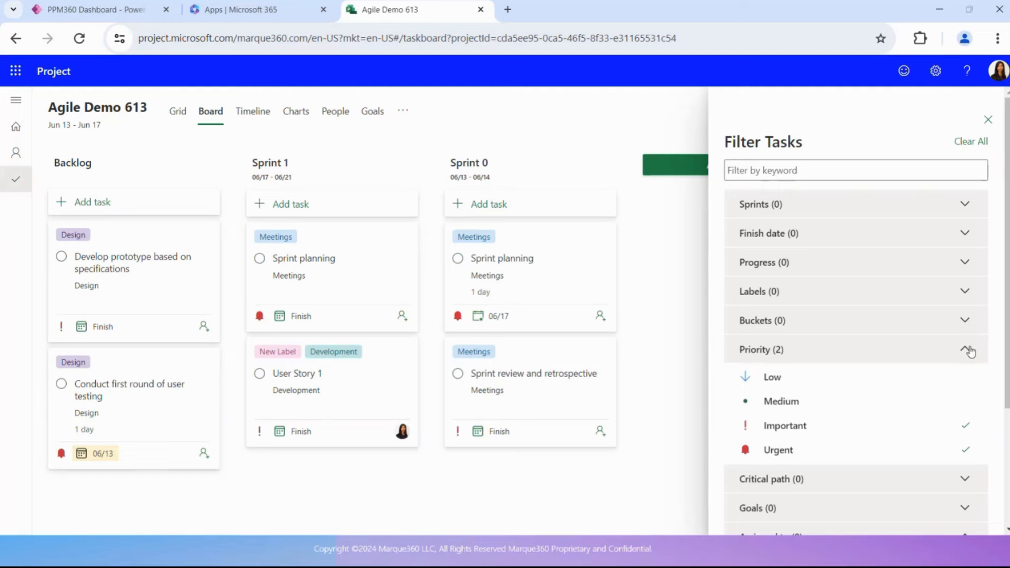
Clear all task filters, look over the bucket and label filter options, and close the filter settings.
left_click(966, 141)
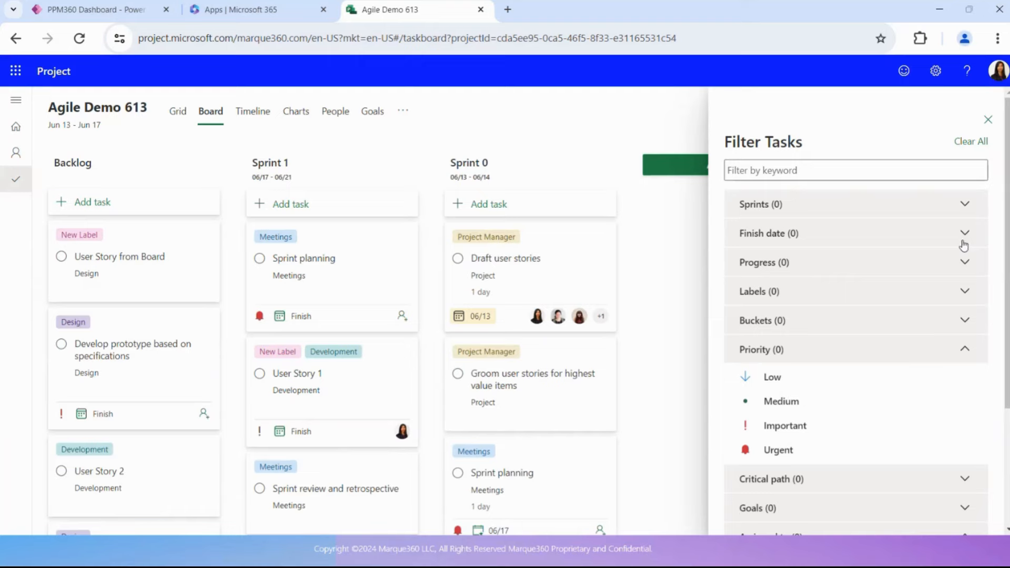
left_click(966, 356)
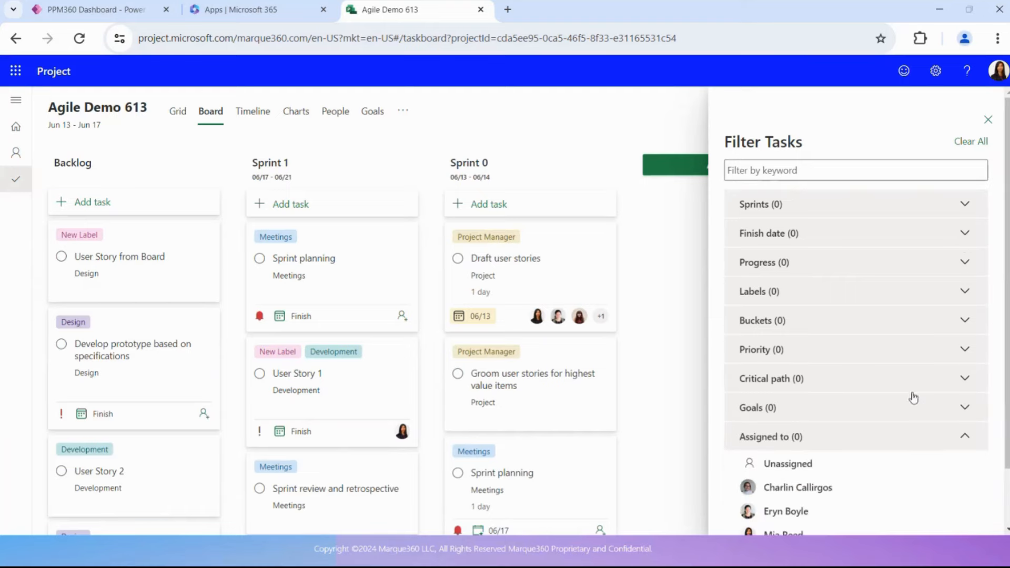
left_click(967, 440)
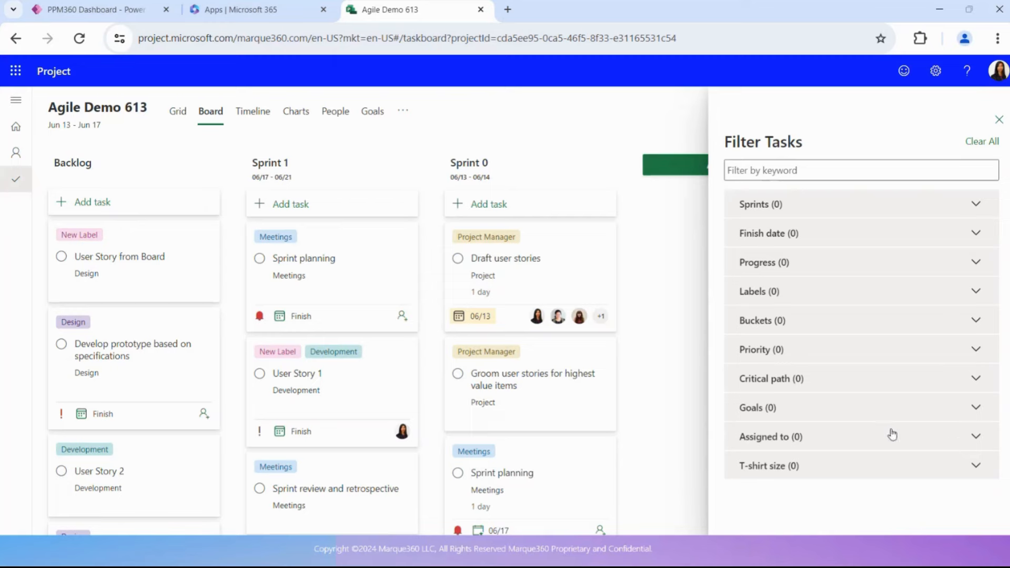
left_click(974, 322)
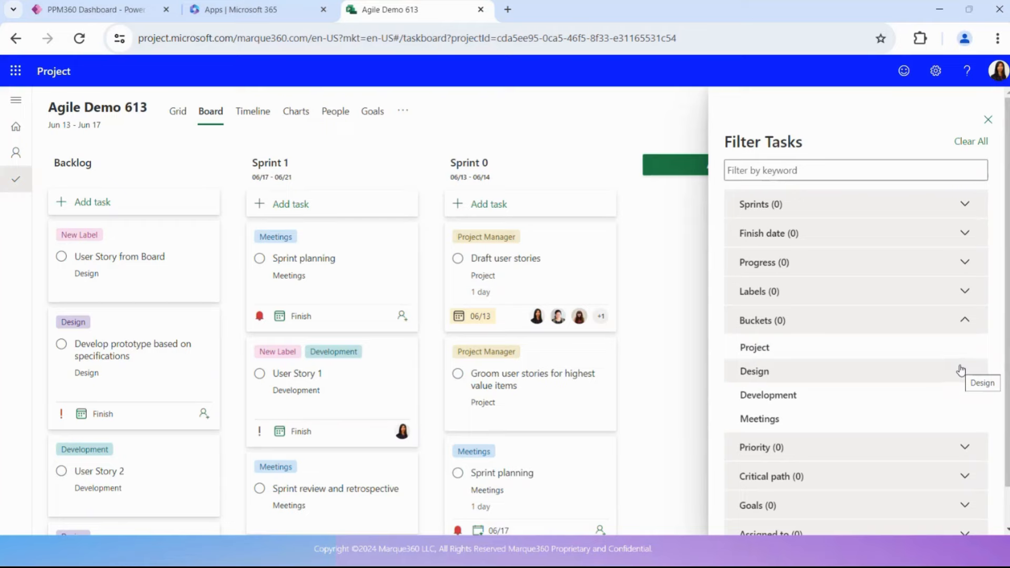
left_click(970, 292)
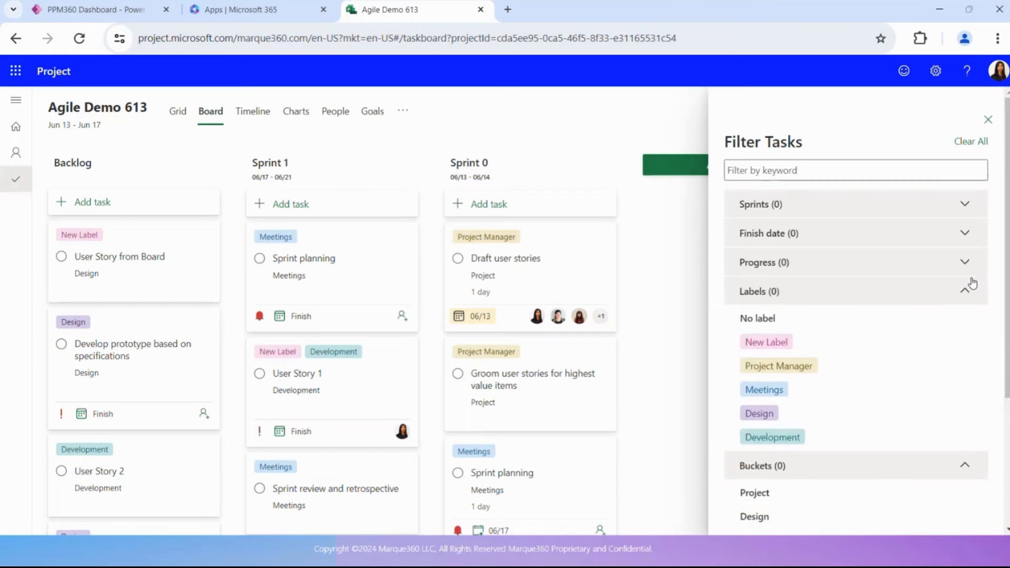
left_click(989, 122)
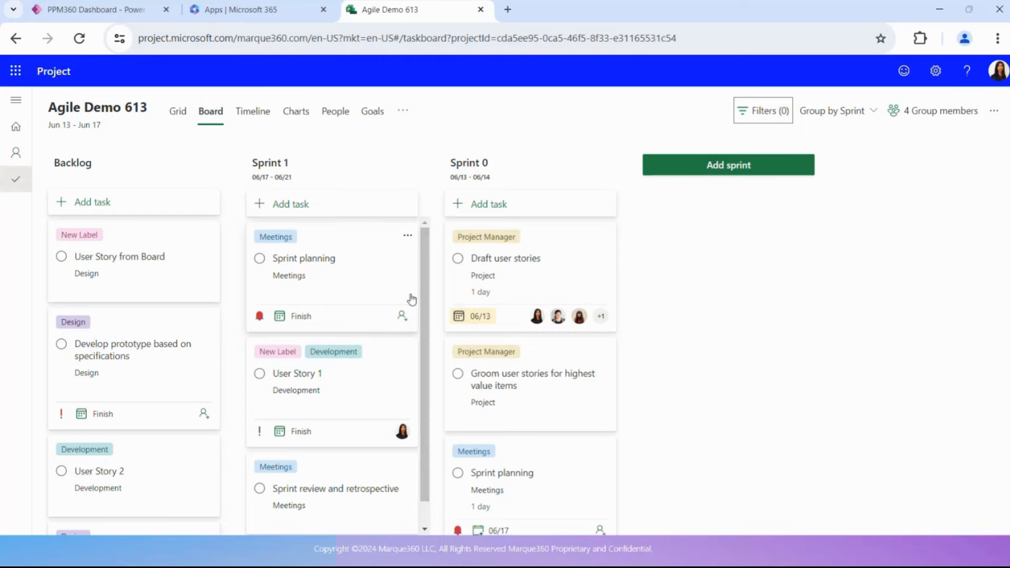
Look over the plan's timeline and charts, including the sprint, finish date and assignment filter options for the charts.
left_click(254, 115)
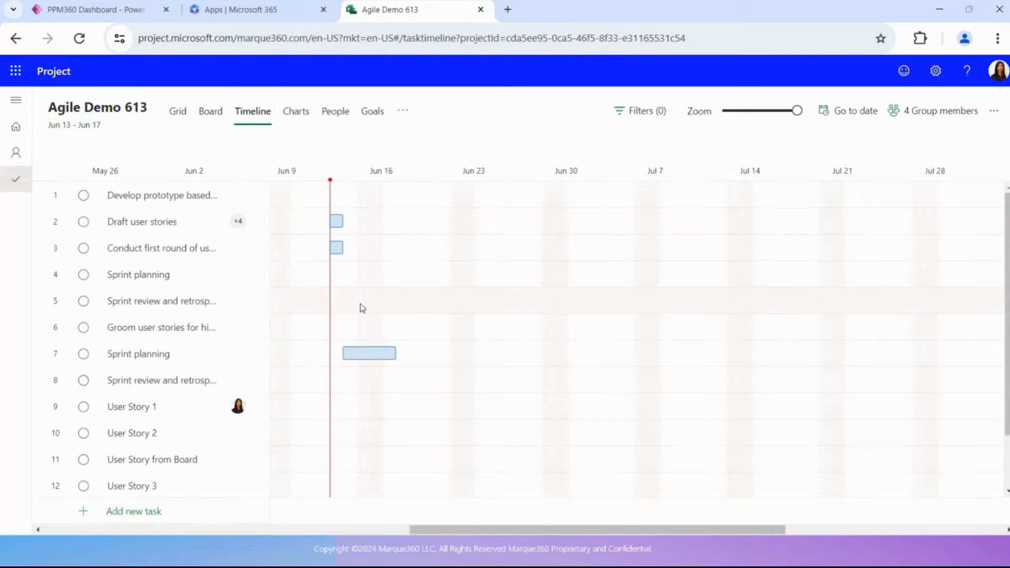
left_click(294, 120)
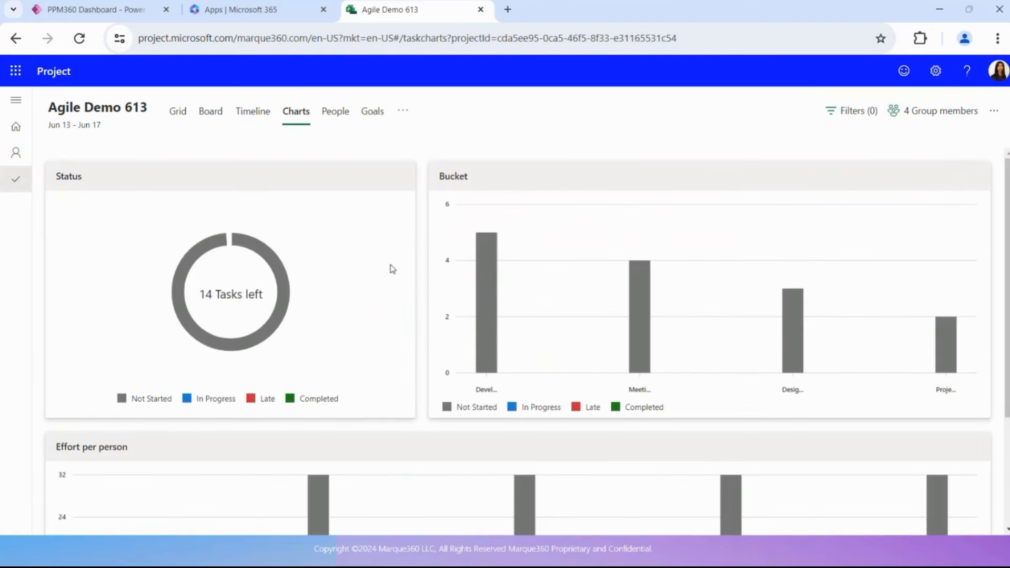
left_click(842, 117)
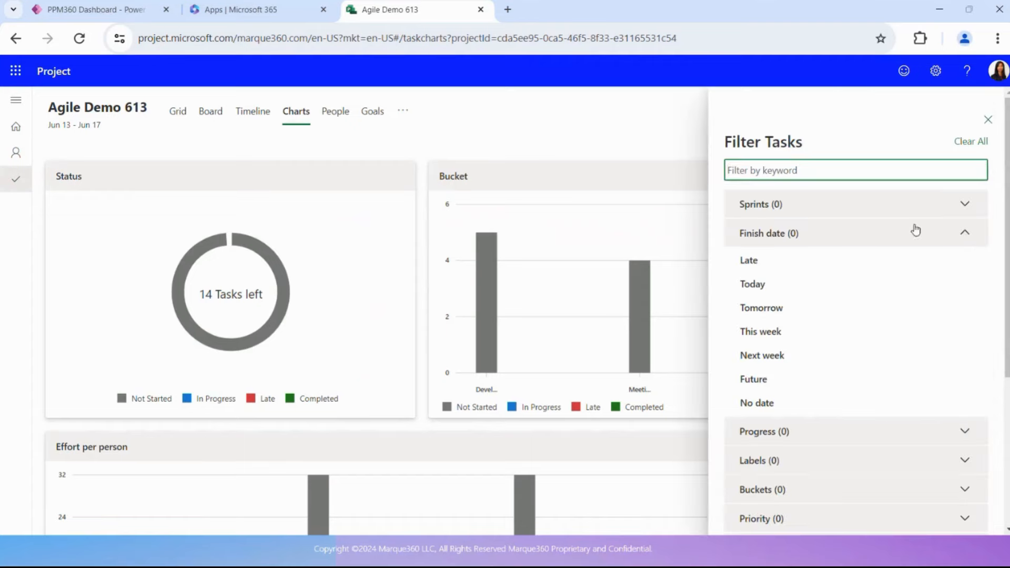
left_click(967, 234)
scroll(887, 389, "down", 2)
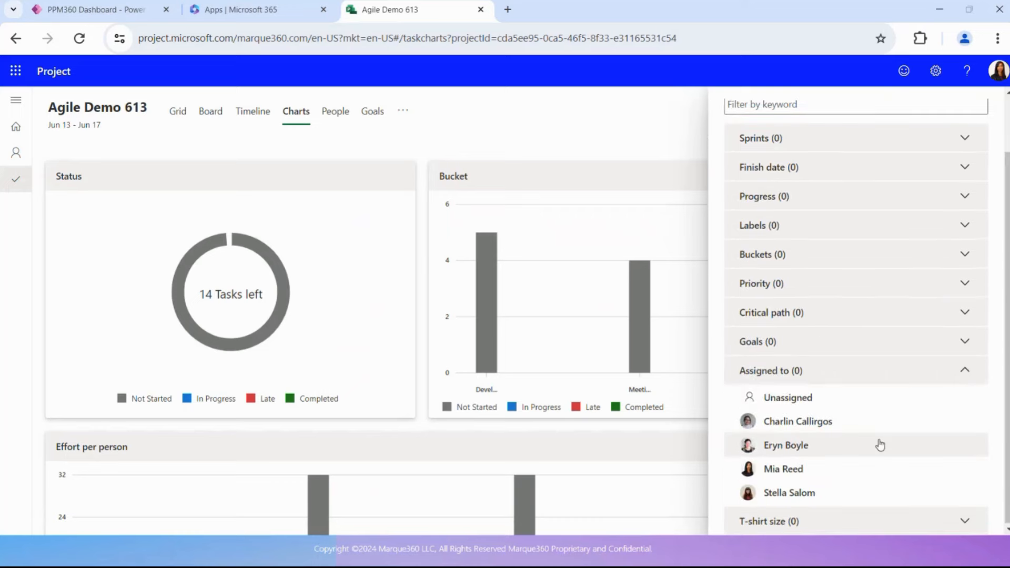
left_click(959, 374)
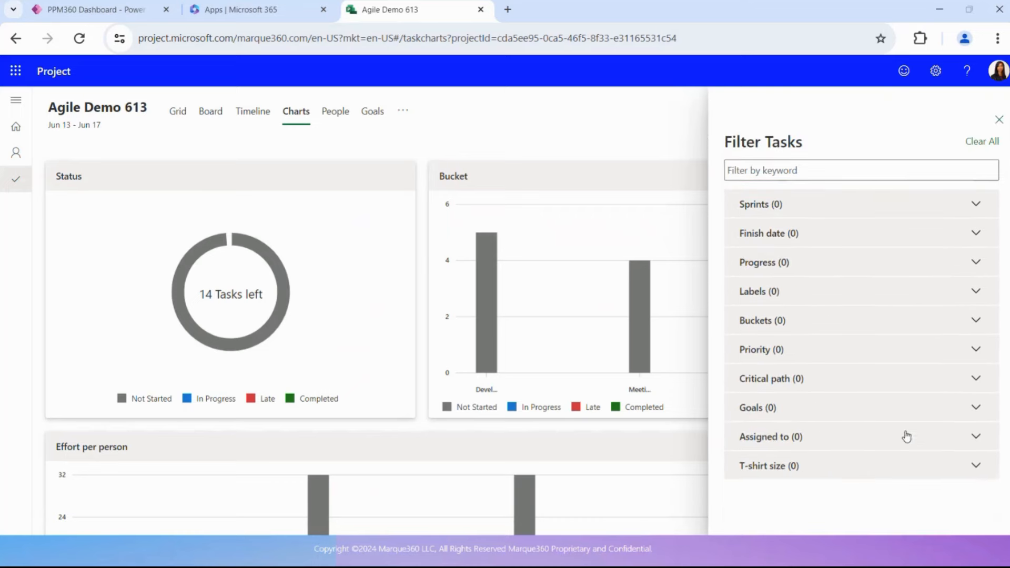
left_click(868, 213)
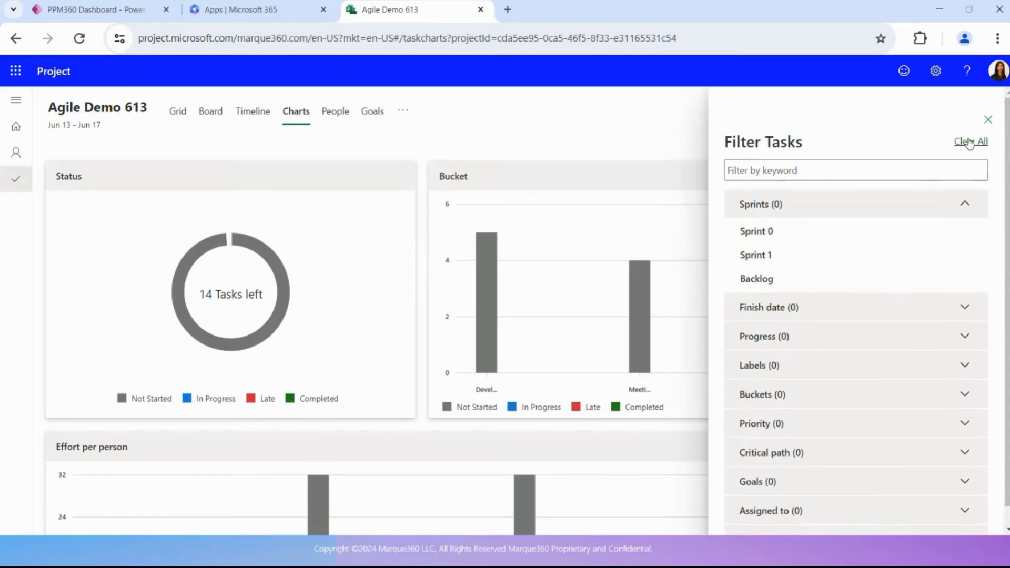
left_click(986, 120)
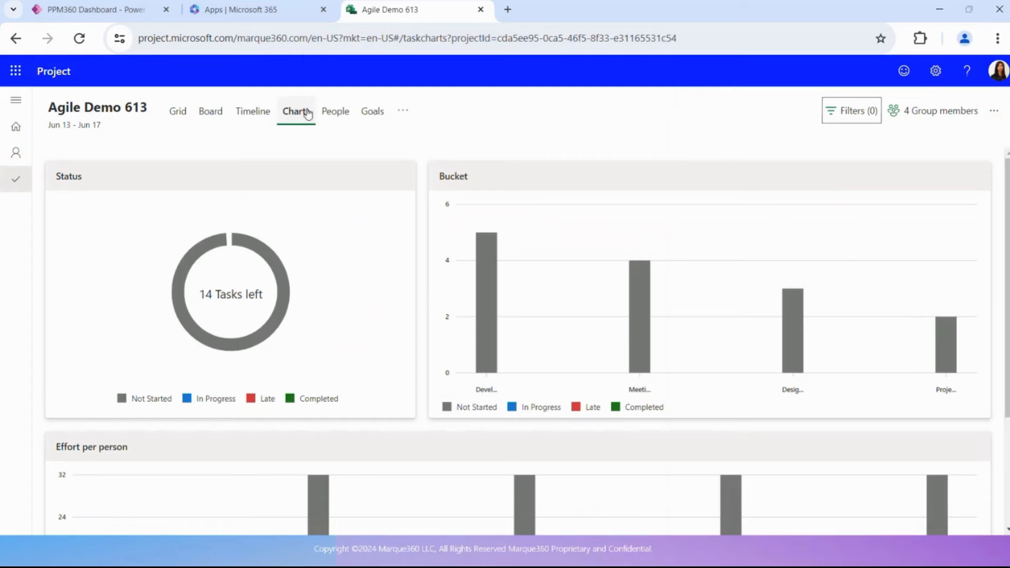
In the people view, assign the three unassigned Design tasks to a different teammate each, and User Stories 2 and 3 to the first listed member.
left_click(335, 111)
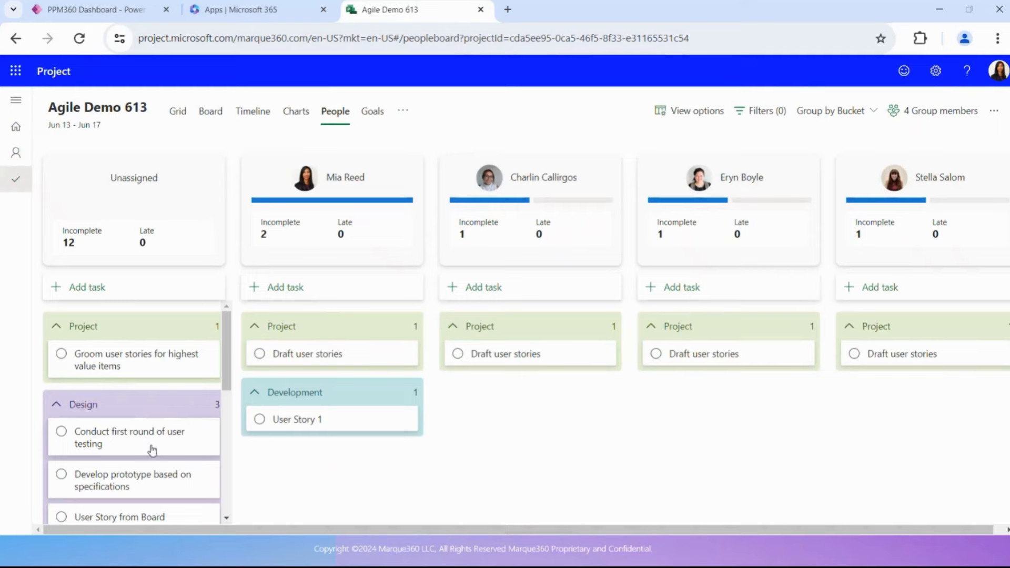
left_click_drag(152, 445, 525, 426)
left_click_drag(128, 444, 695, 427)
left_click_drag(115, 426, 884, 399)
left_click_drag(166, 440, 329, 483)
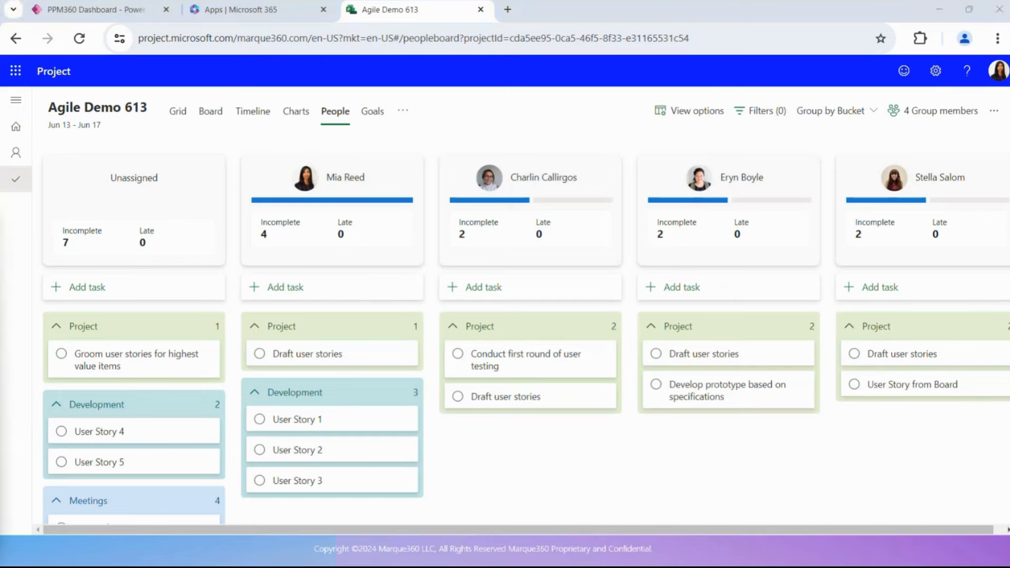
Switch to a maximized Microsoft Teams window and open the Agile Demo 613 plan in Planner.
left_click_drag(0, 237, 324, 46)
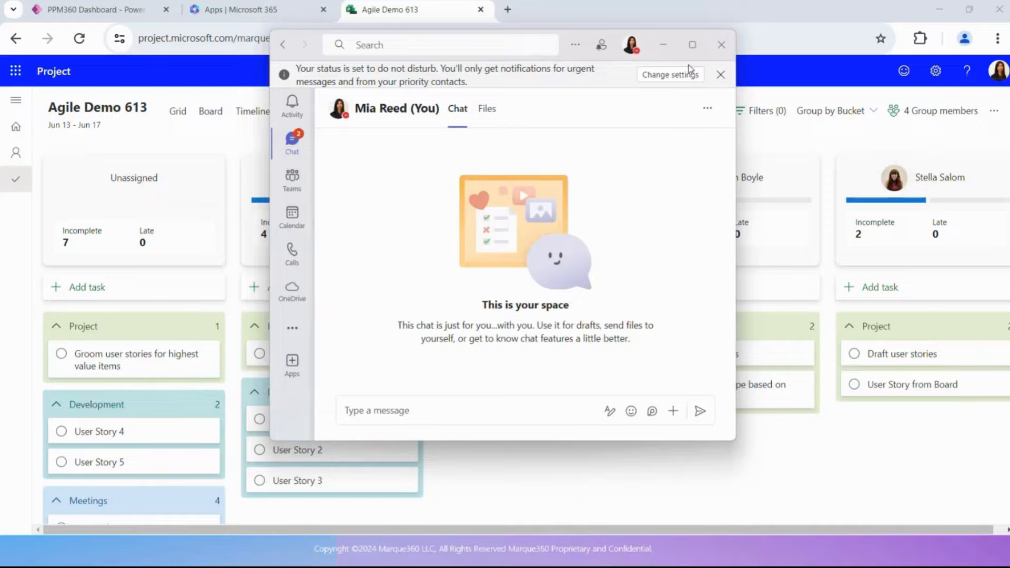
left_click(692, 45)
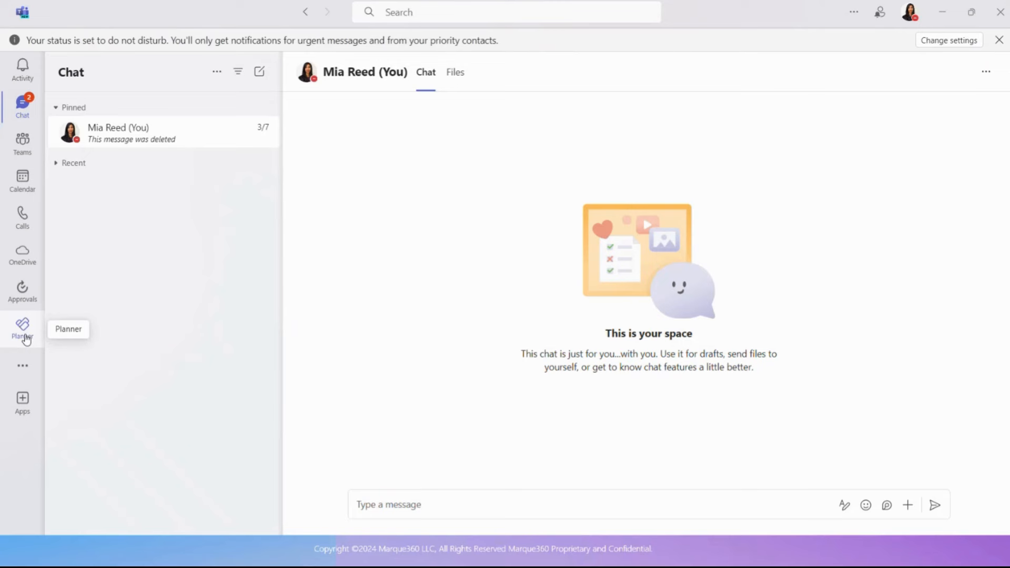
left_click(25, 337)
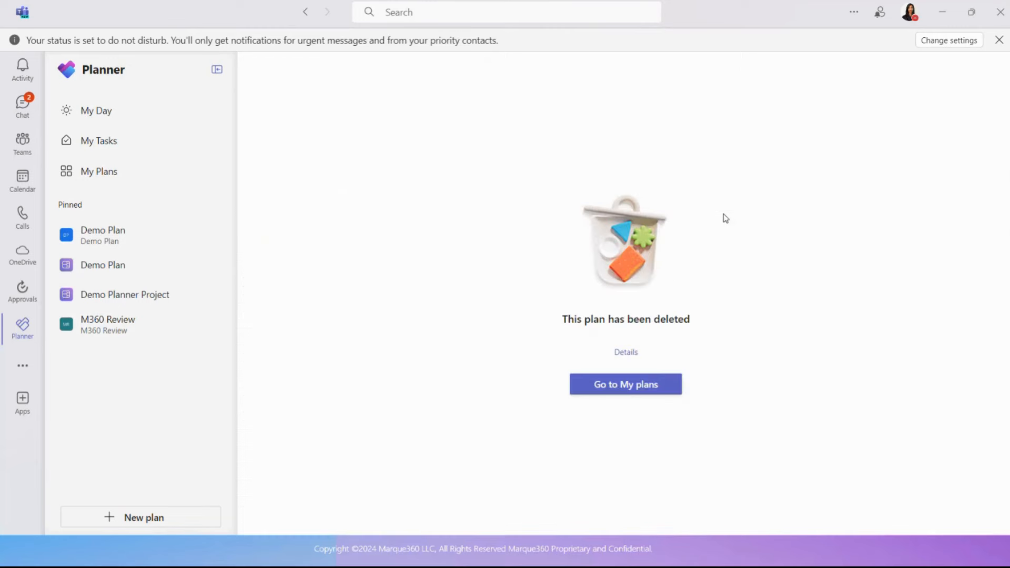
left_click(614, 388)
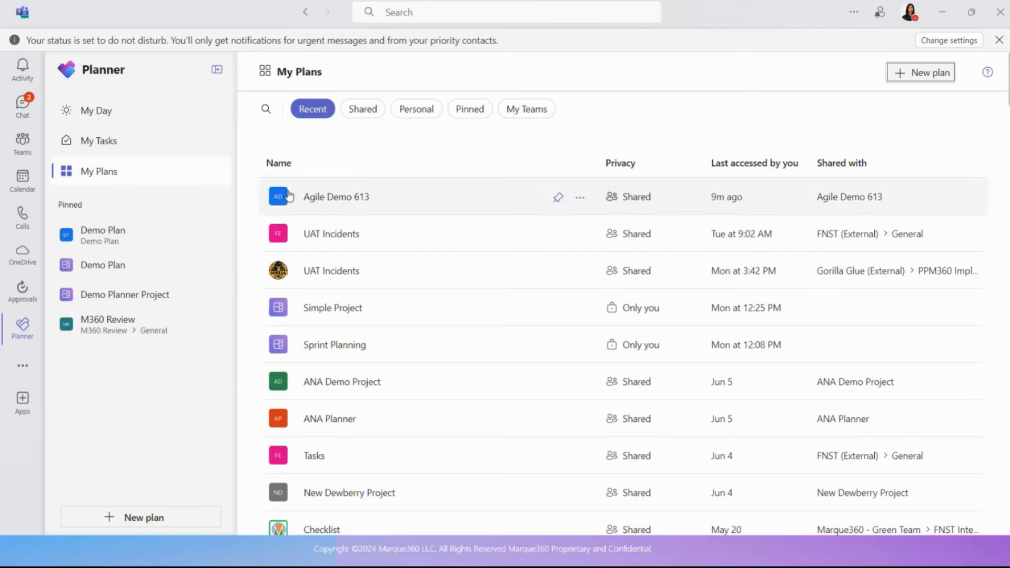
left_click(330, 200)
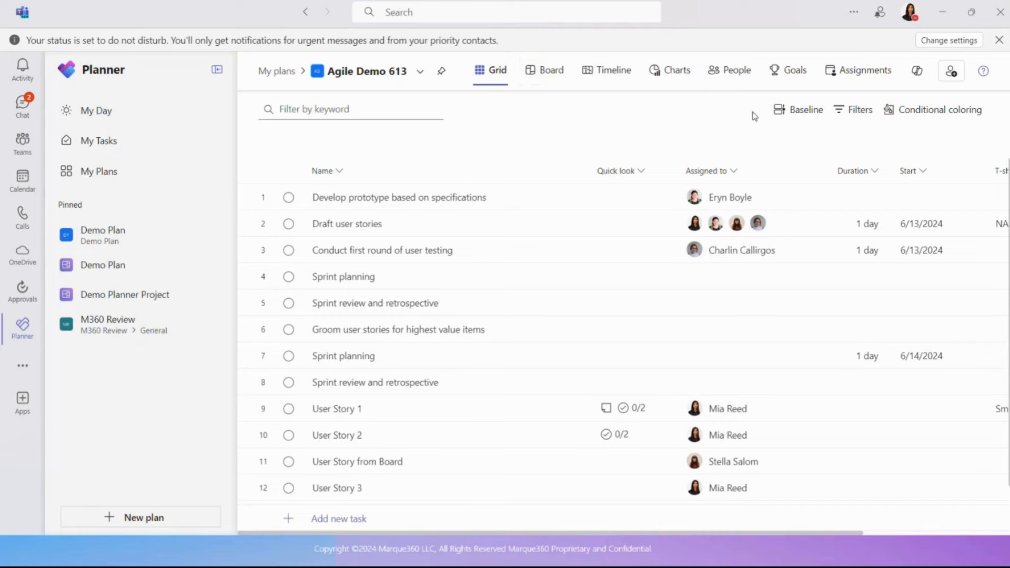
Filter the Agile Demo 613 grid to the tasks assigned to the signed-in user and close the filter settings.
left_click(867, 112)
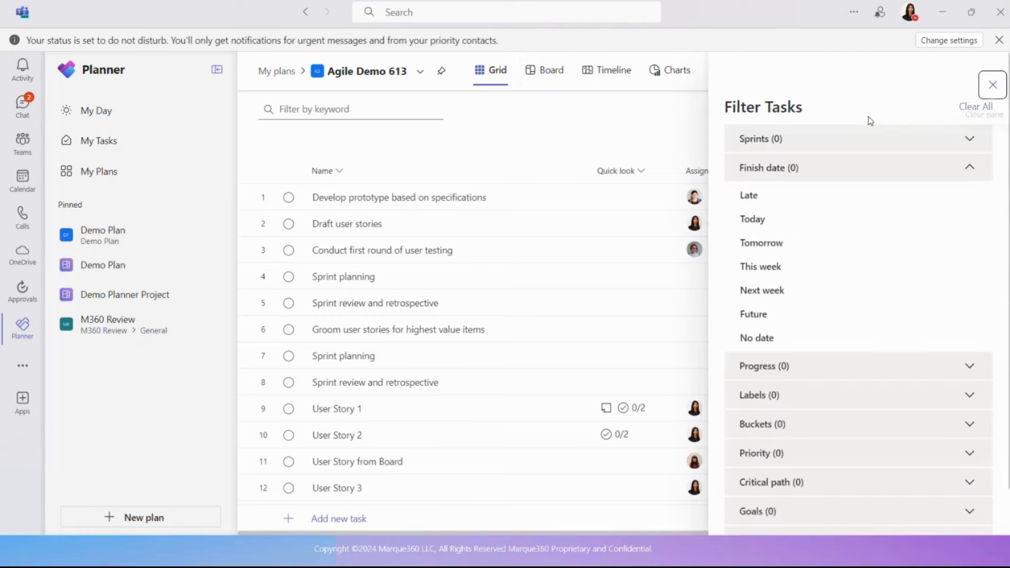
left_click(972, 168)
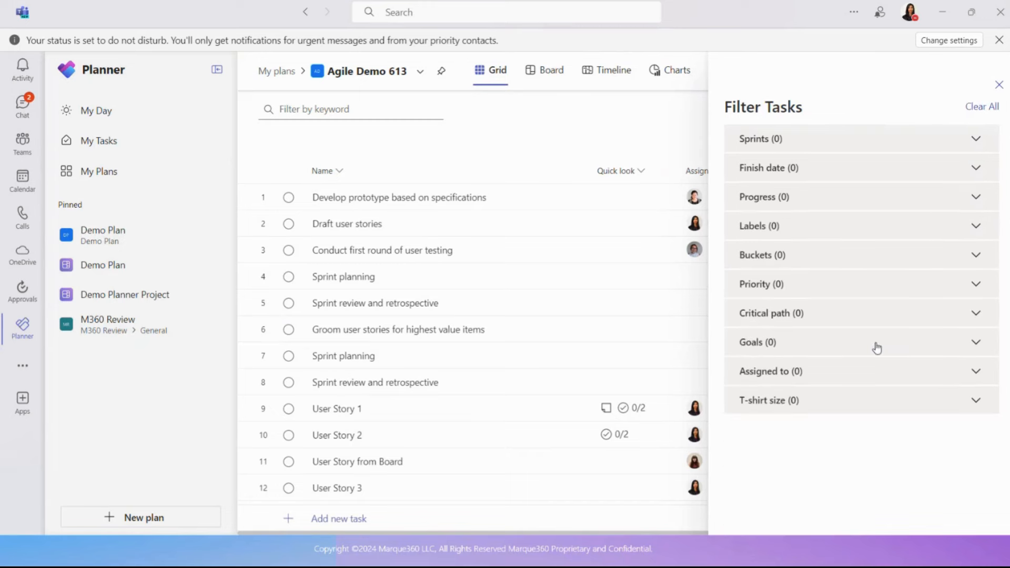
left_click(971, 374)
left_click(820, 474)
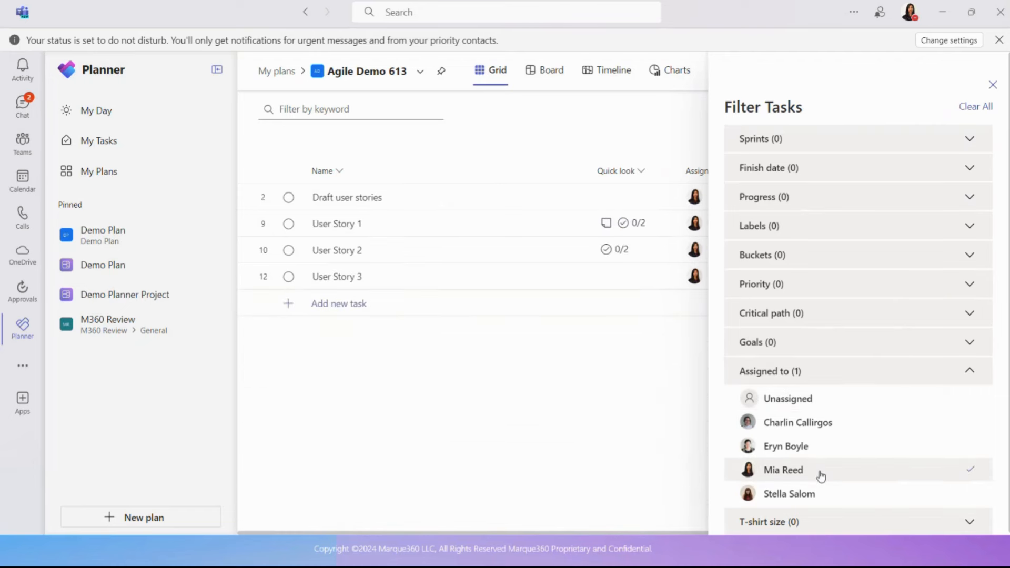
left_click(992, 86)
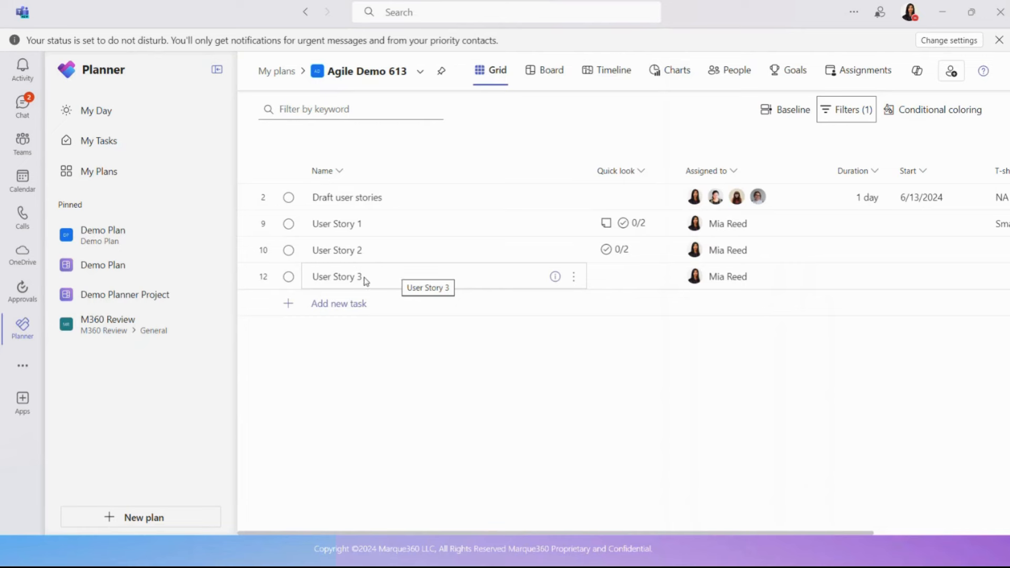
Look over the personal task lists in Planner, comparing assigned tasks, flagged emails and private tasks.
left_click(147, 151)
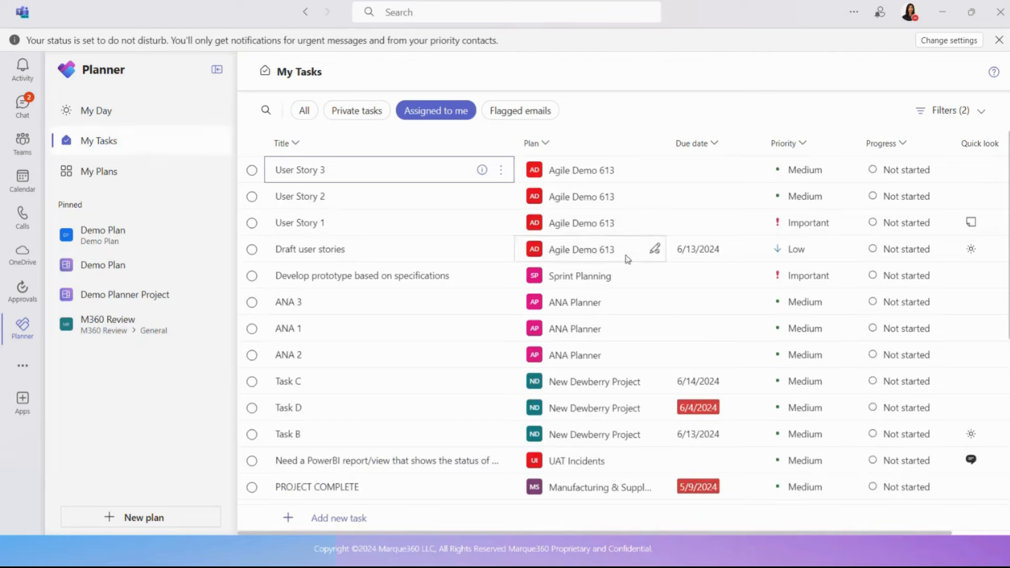
left_click(536, 117)
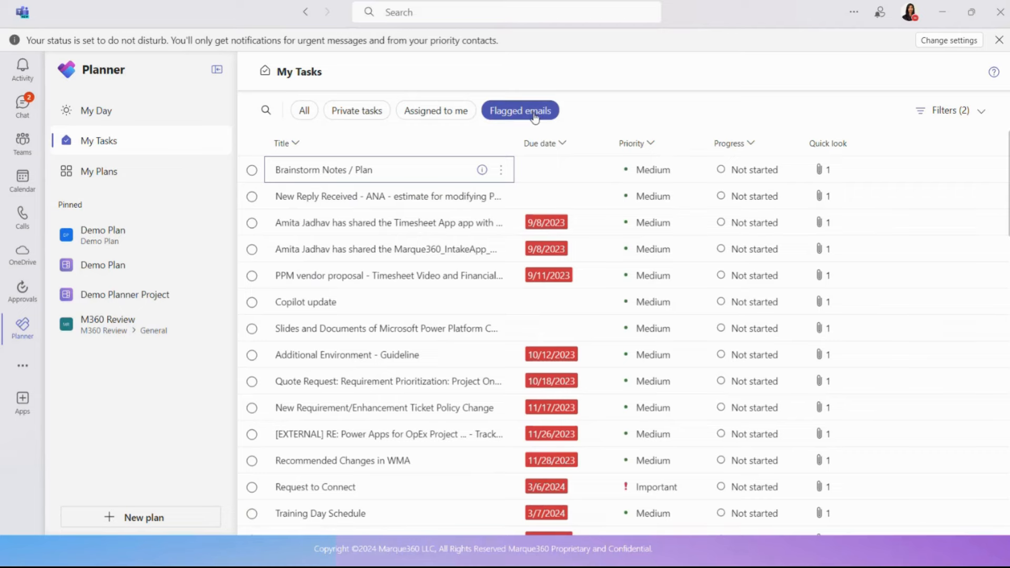
left_click(449, 115)
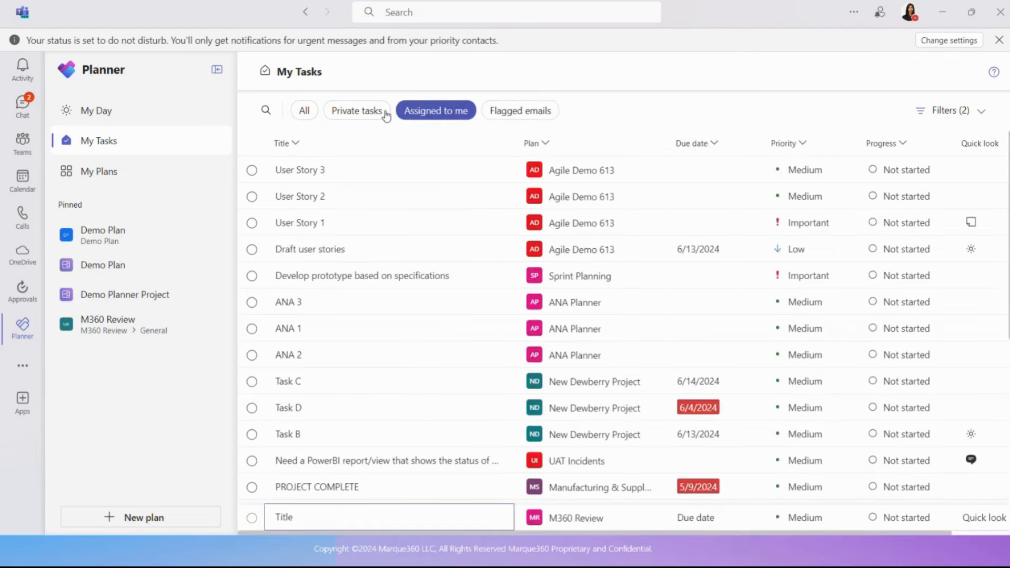
left_click(361, 114)
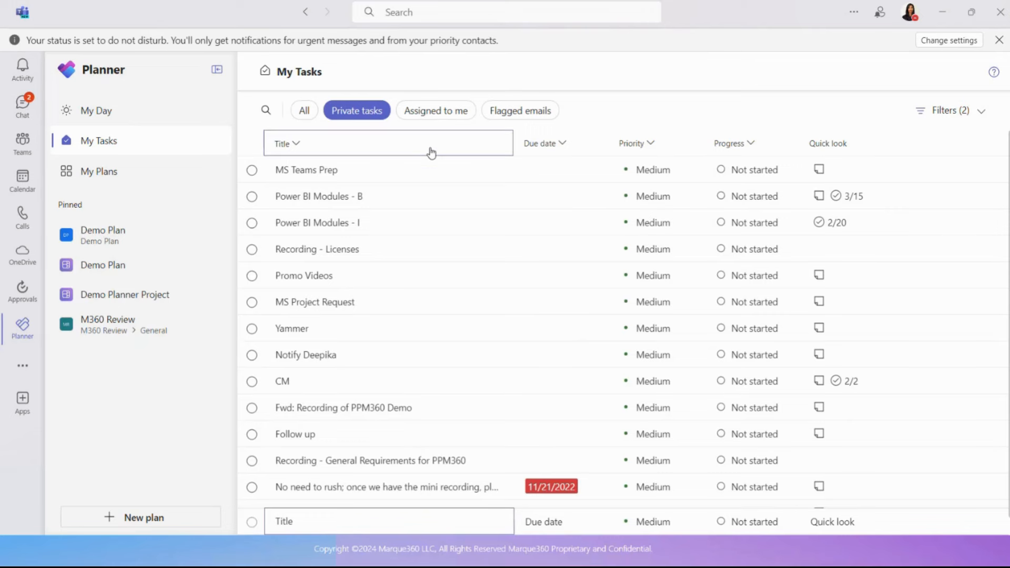
left_click(443, 116)
left_click(444, 117)
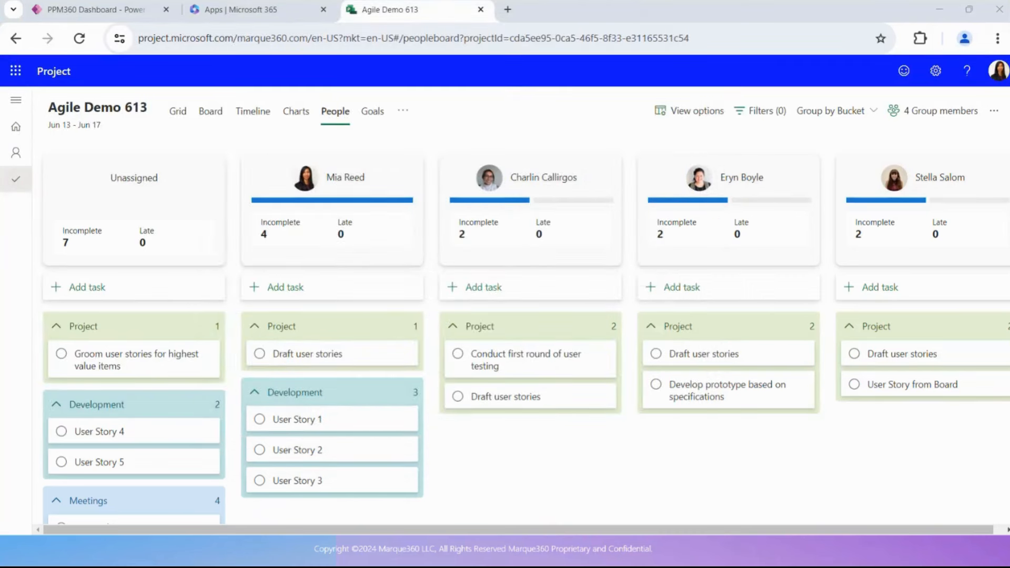
Switch to Outlook, examine the assigned tasks and available lists in To Do, and return to the browser.
left_click_drag(1, 251, 730, 125)
left_click(849, 129)
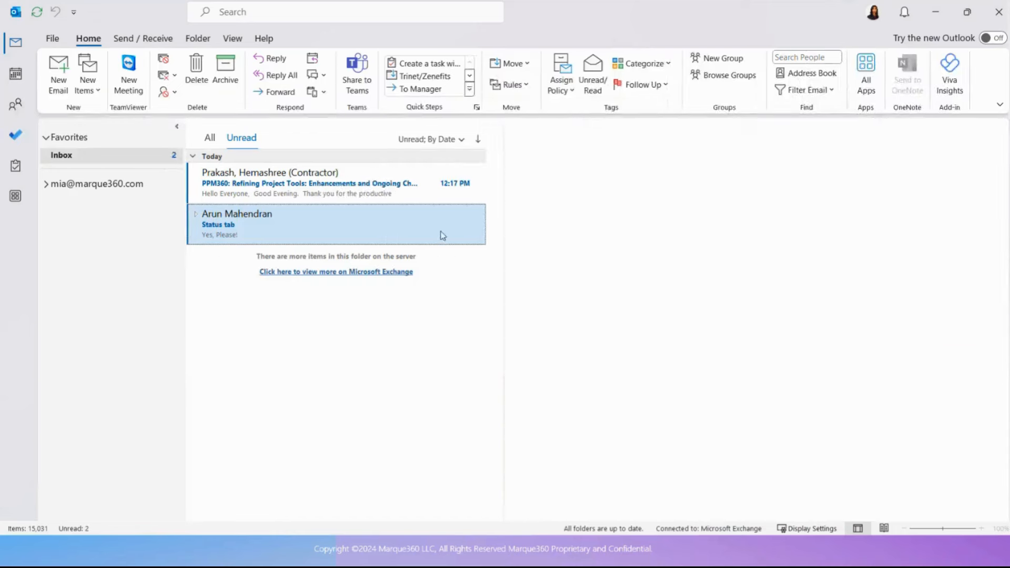
left_click(16, 137)
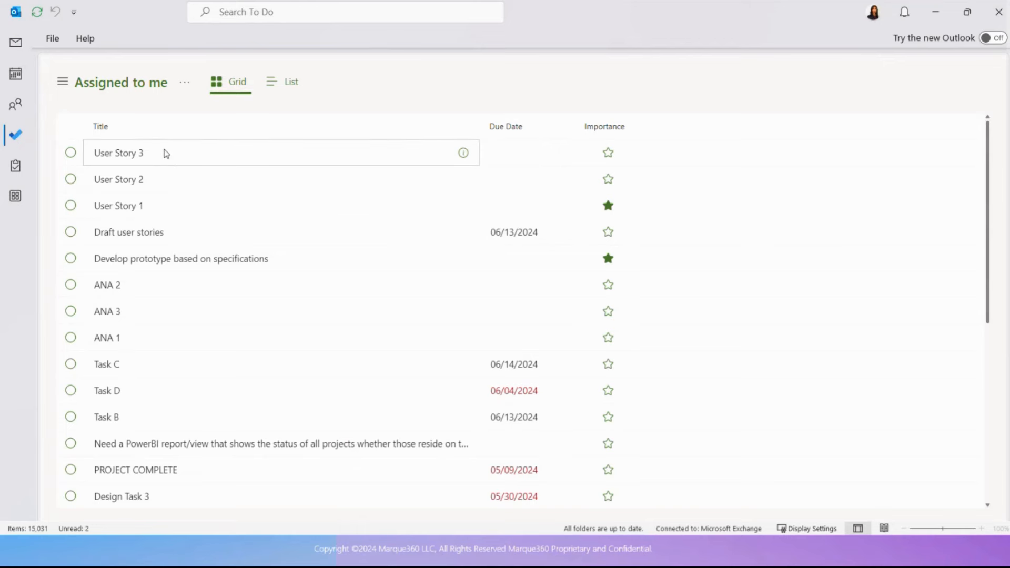
left_click(65, 85)
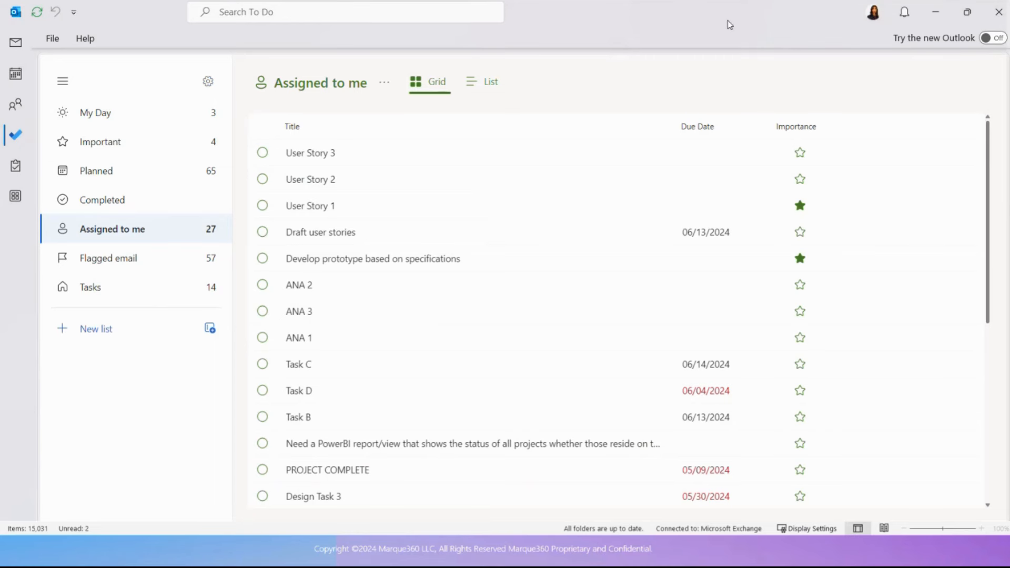
left_click_drag(730, 25, 1, 142)
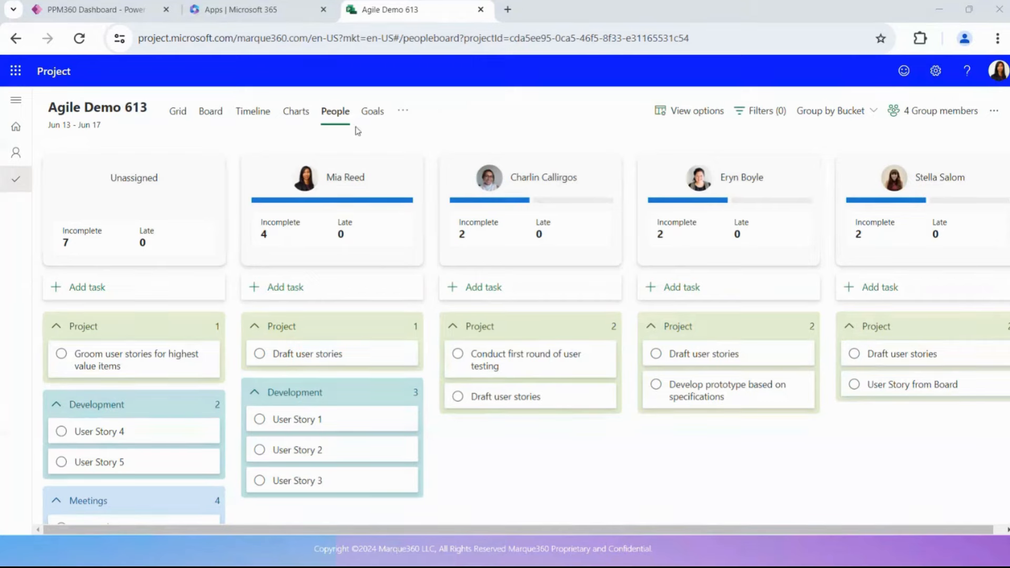
Go to the PPM360 app and show the list of requests in the Project Intake Portal.
left_click(106, 18)
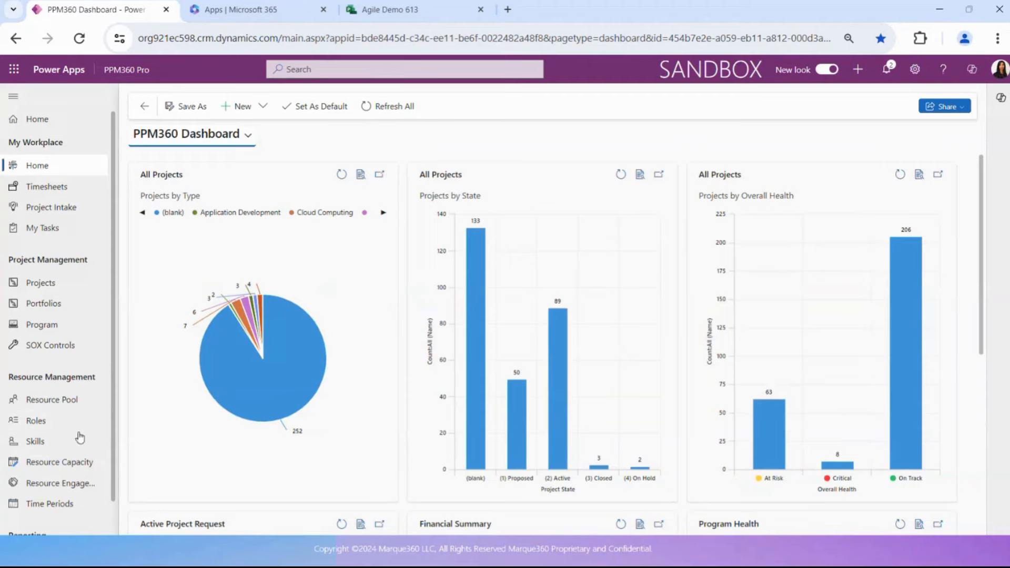
left_click(72, 211)
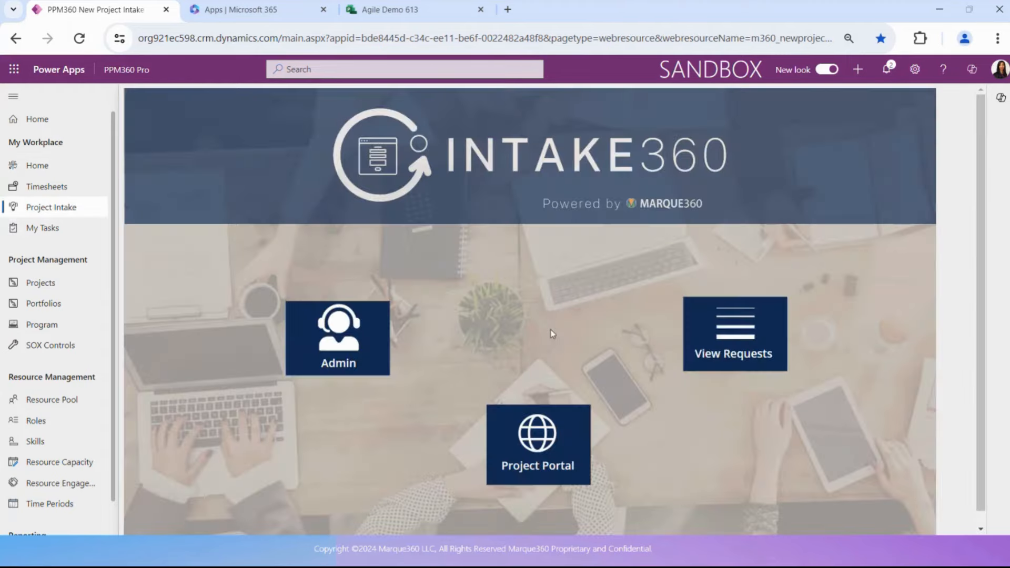
left_click(713, 334)
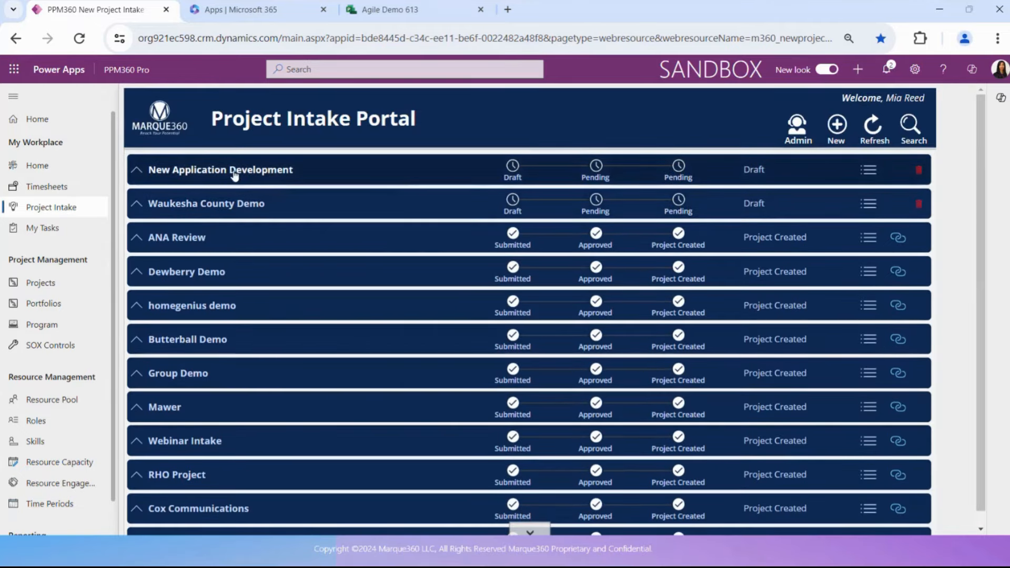
View the New Application Development request's summary, open its full request form, and list the available request types.
left_click(138, 173)
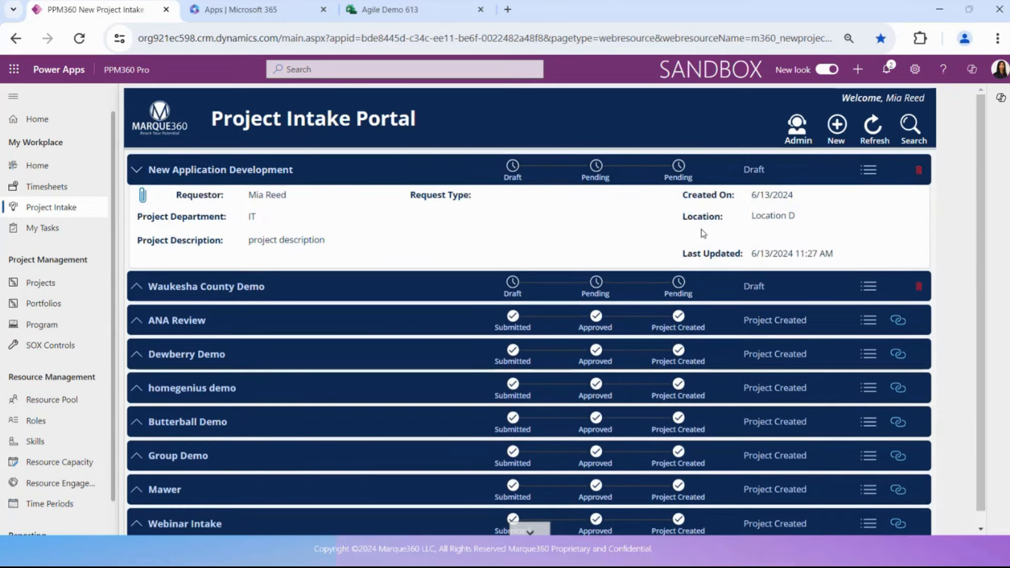
left_click(867, 171)
left_click(894, 525)
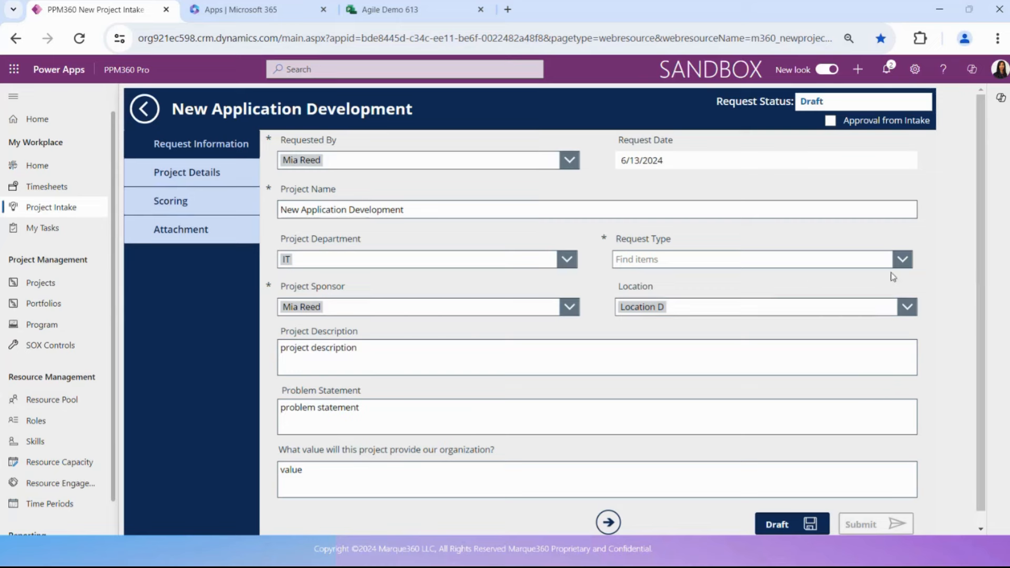
left_click(906, 267)
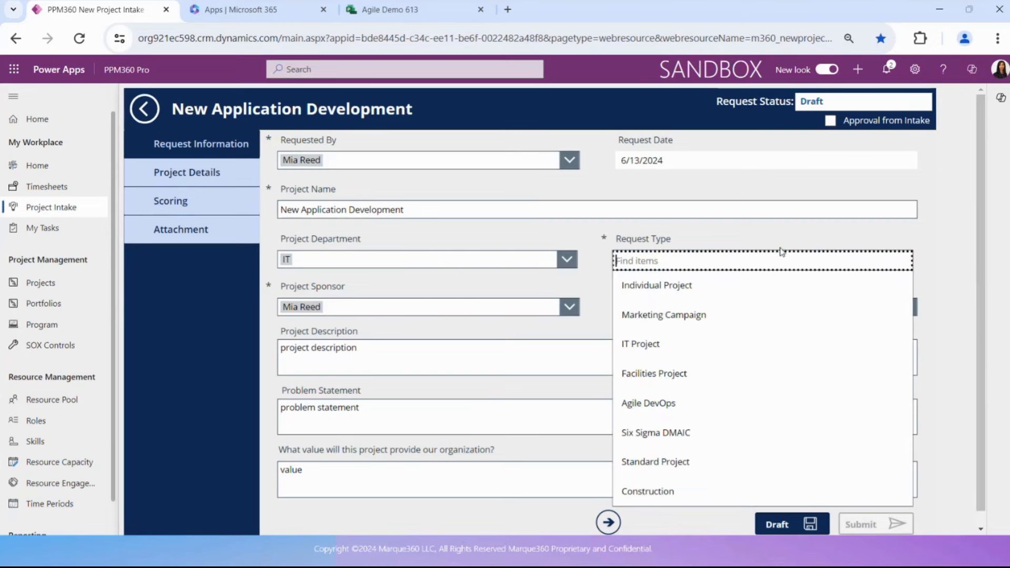
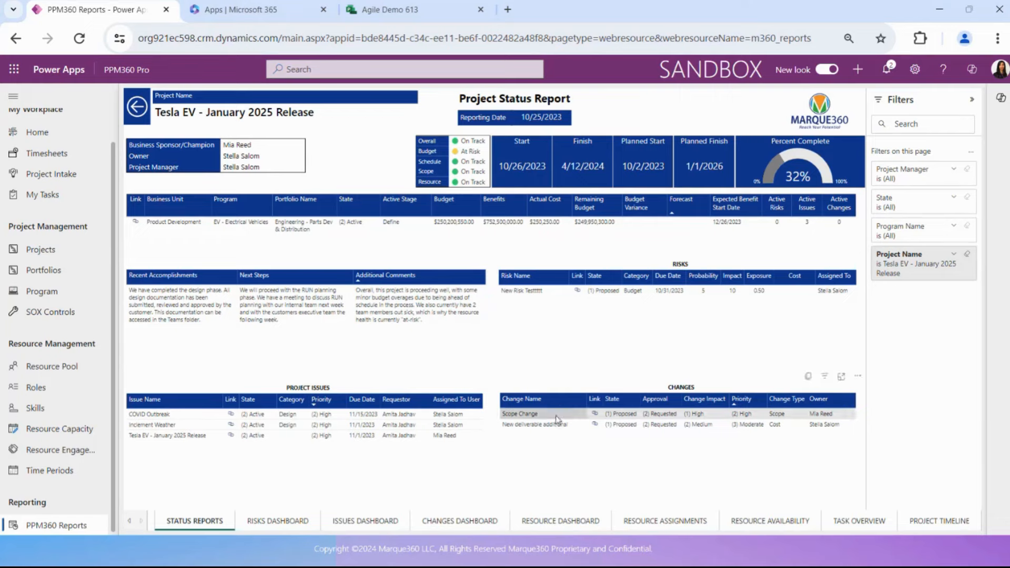
Collapse the site navigation beside the Tesla EV - January 2025 Release status report.
left_click(20, 99)
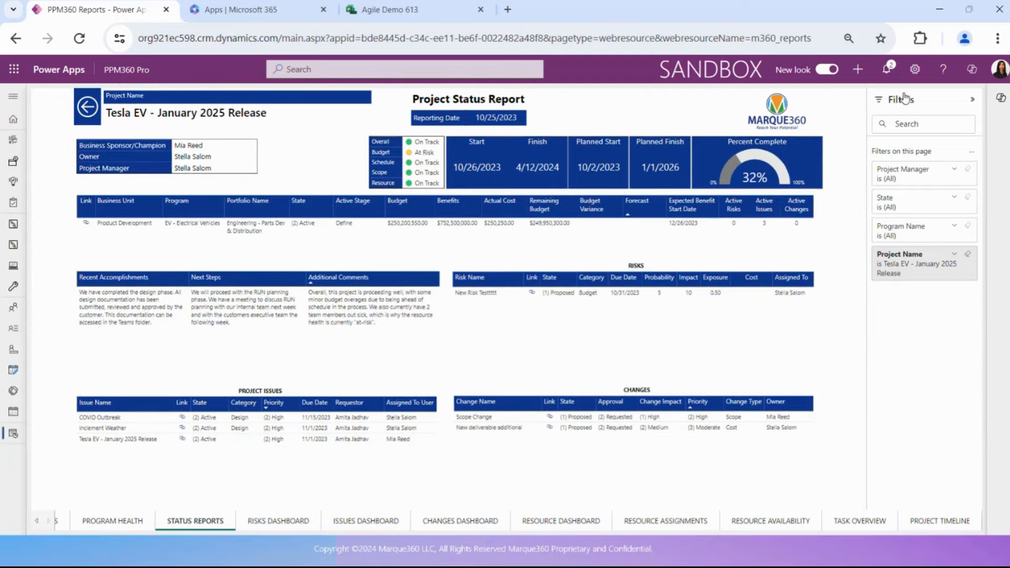
Collapse the status report's filters and view the Requests Dashboard report page.
left_click(883, 104)
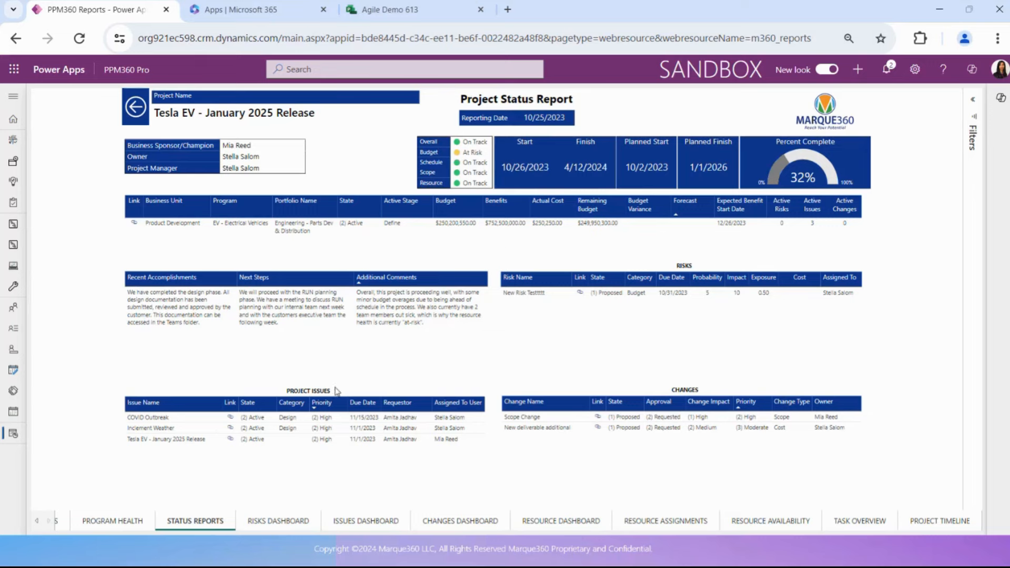
left_click(38, 522)
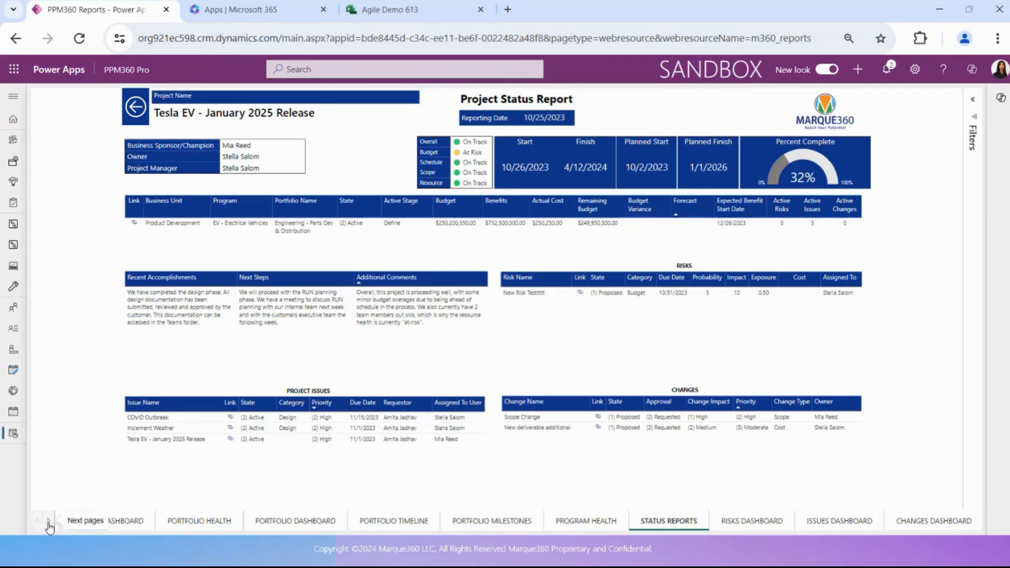
left_click(115, 527)
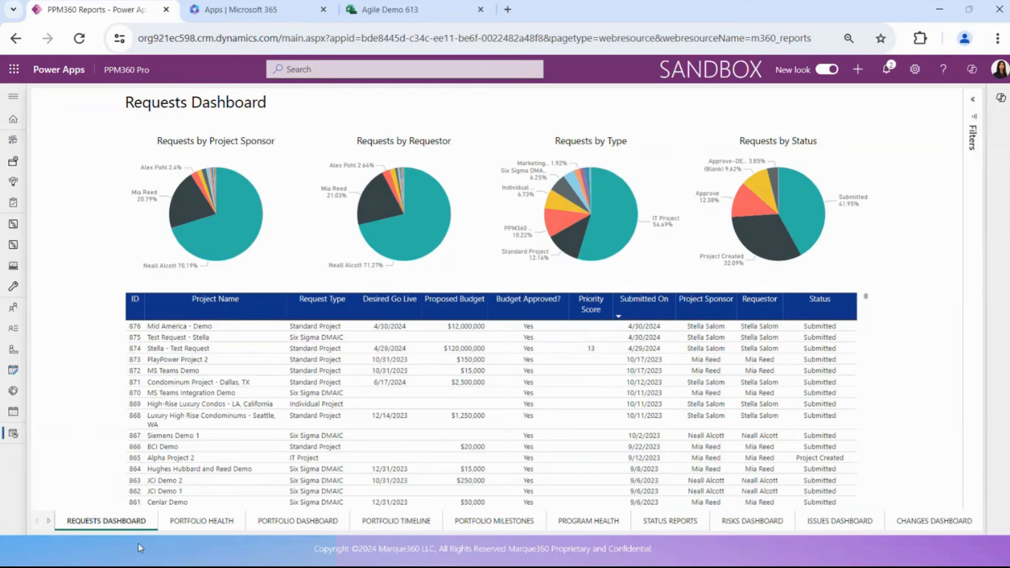
View the Portfolio Health, Portfolio Dashboard, Portfolio Timeline and Portfolio Milestones report pages in turn.
left_click(189, 526)
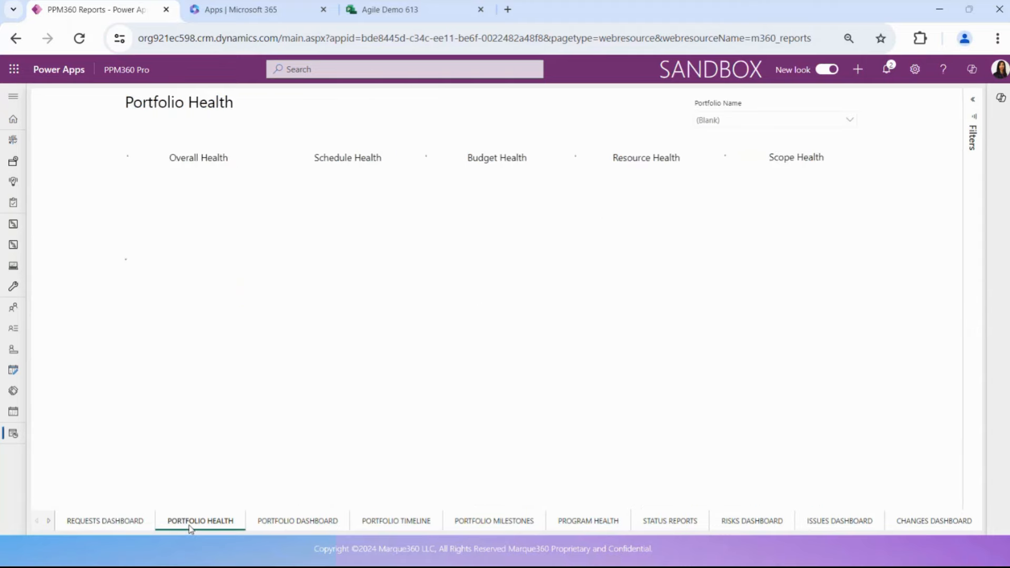
left_click(286, 523)
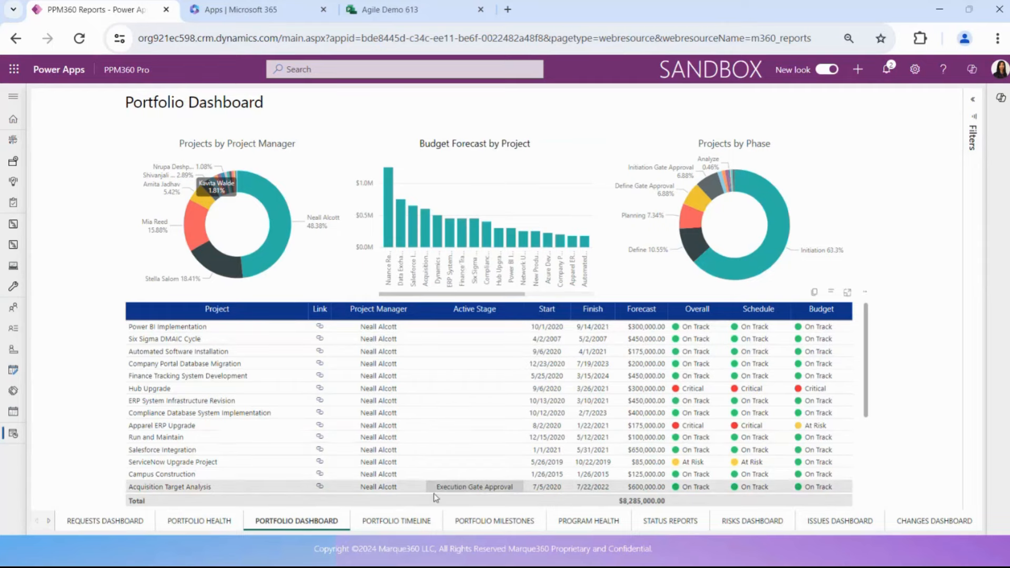
left_click(424, 526)
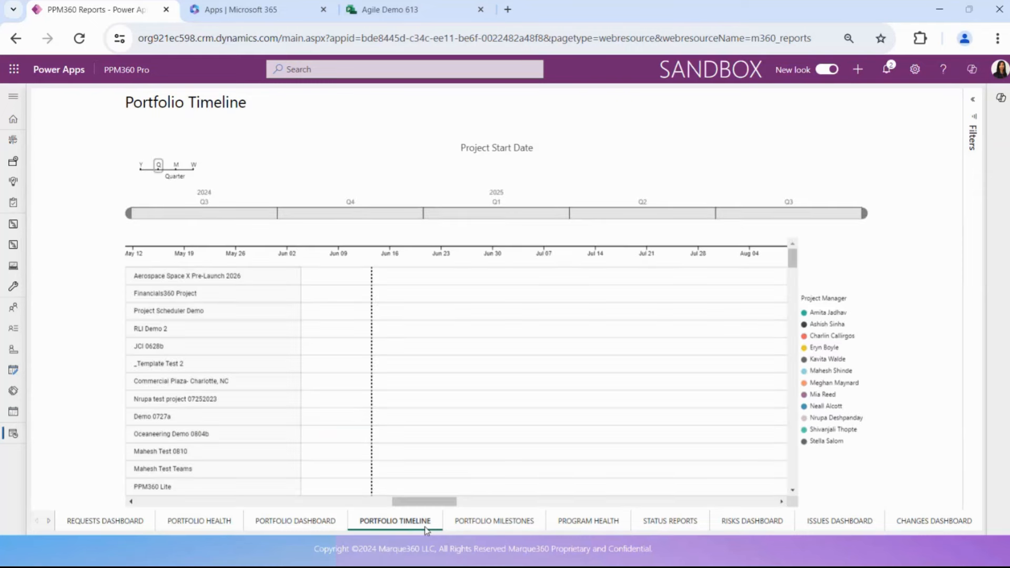
left_click(501, 525)
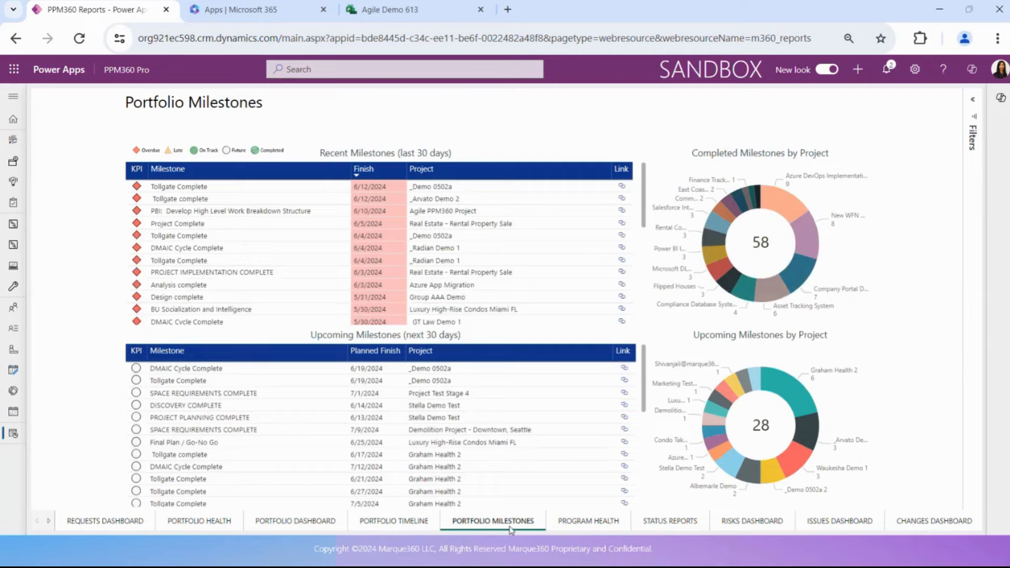
View the Program Health report page, followed by the Risks, Issues and Changes dashboards.
left_click(588, 523)
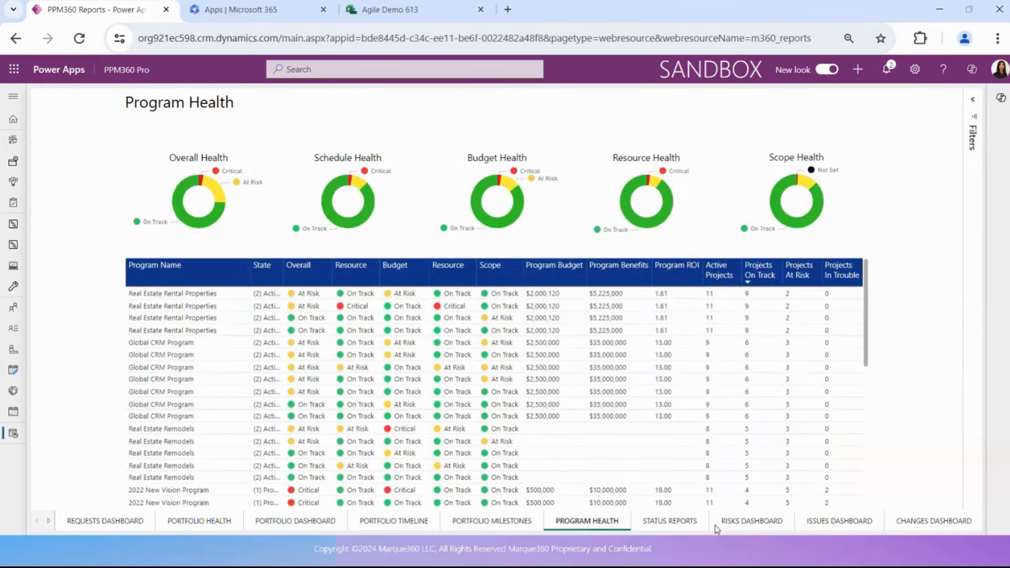
left_click(747, 523)
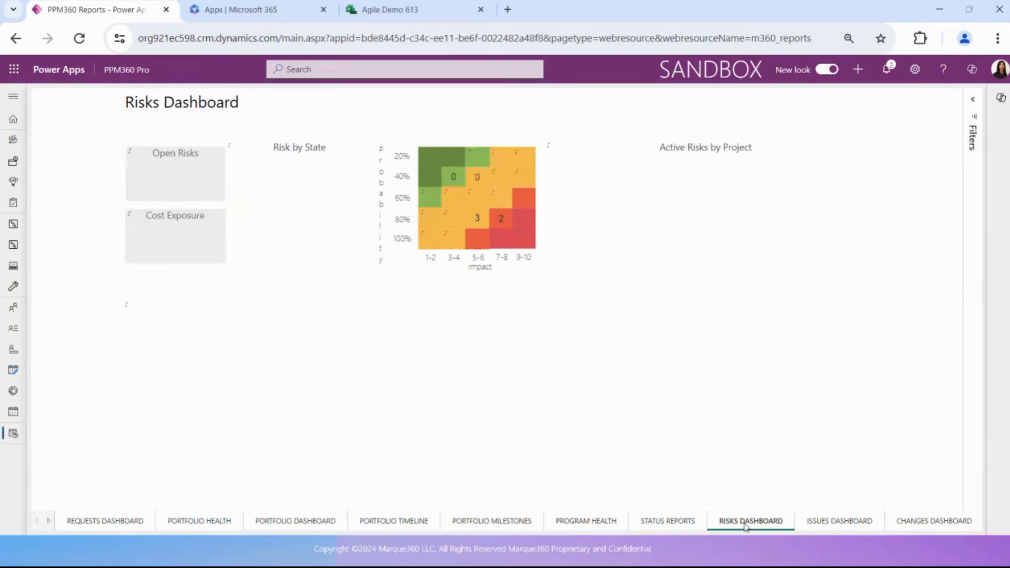
left_click(824, 523)
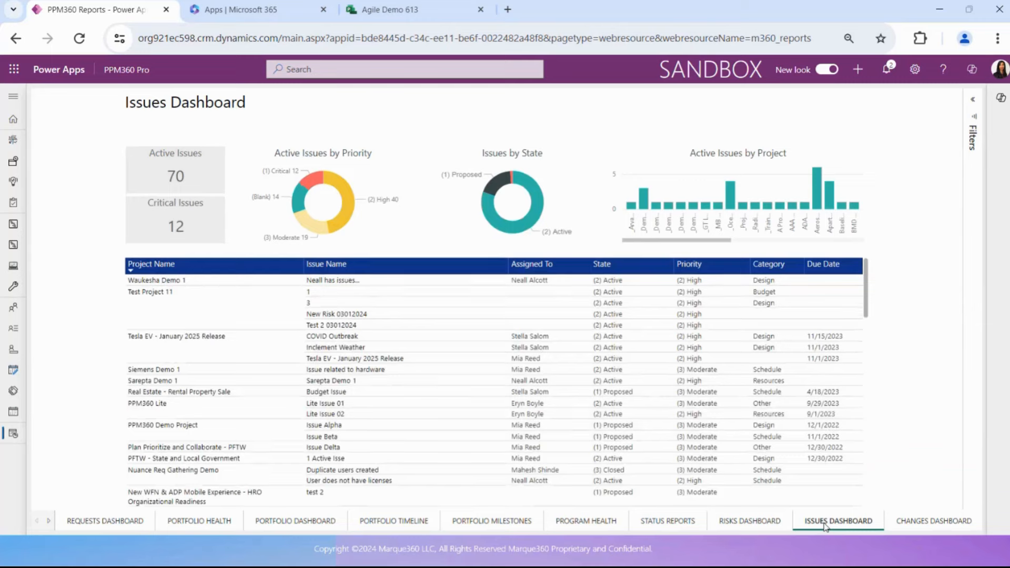
left_click(913, 521)
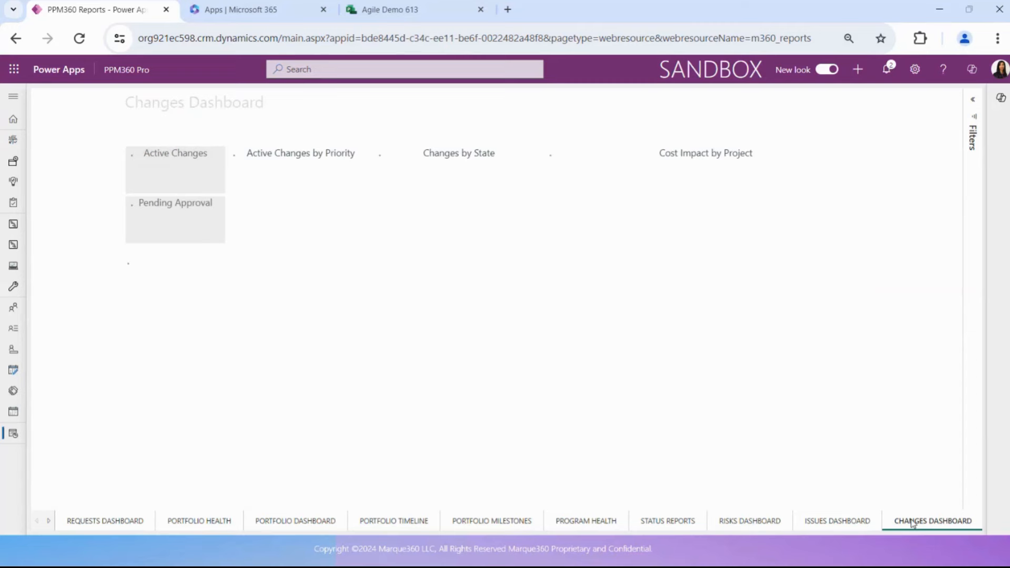
View Resource Assignments with the first resource's project and task rows collapsed, and examine the Resource Availability report page.
left_click(48, 522)
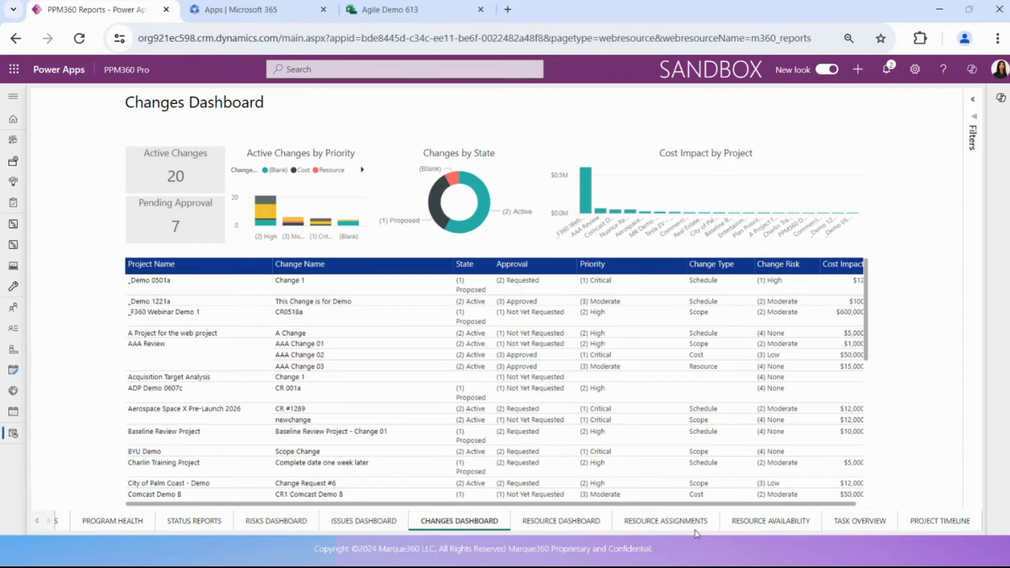
left_click(677, 521)
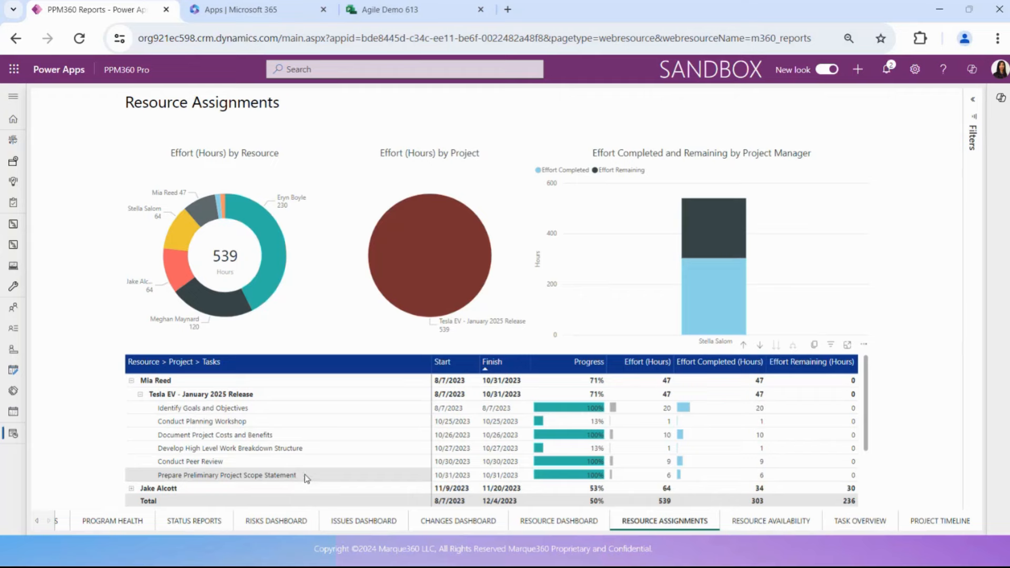
left_click(140, 394)
left_click(131, 380)
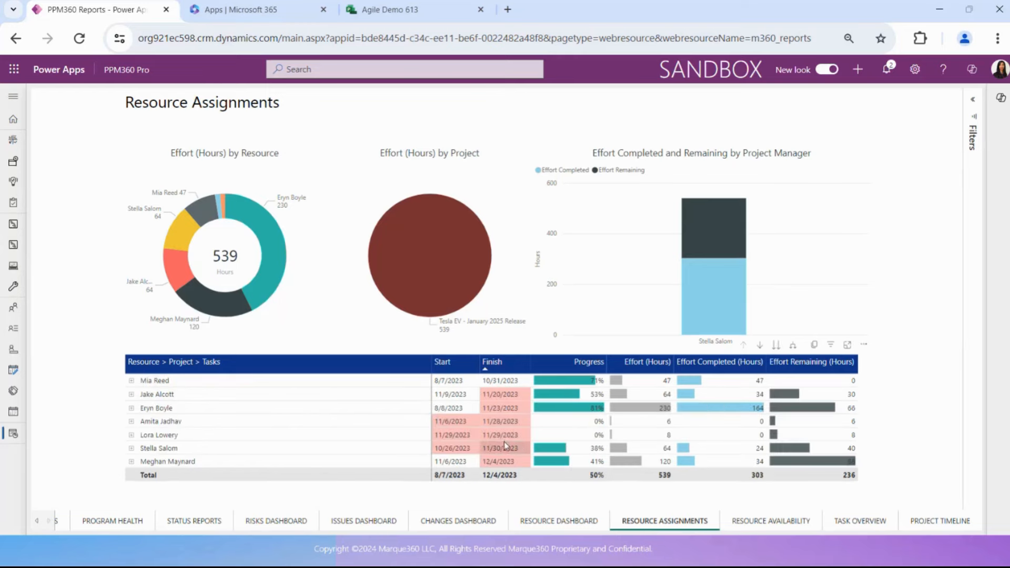
left_click(771, 526)
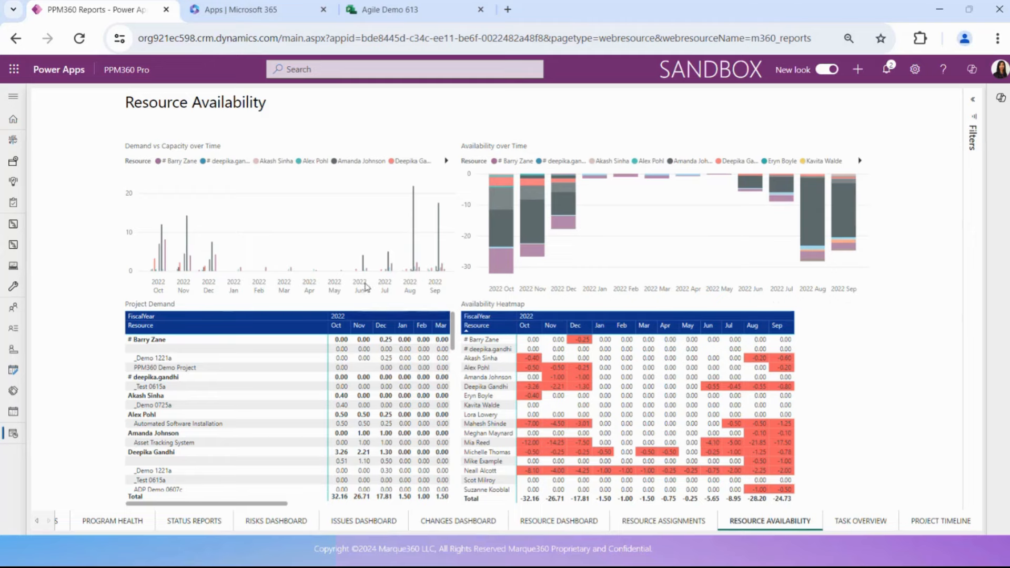
Leave the reports for the list of active projects and open the Agile PPM360 Project record.
left_click(13, 96)
left_click(52, 284)
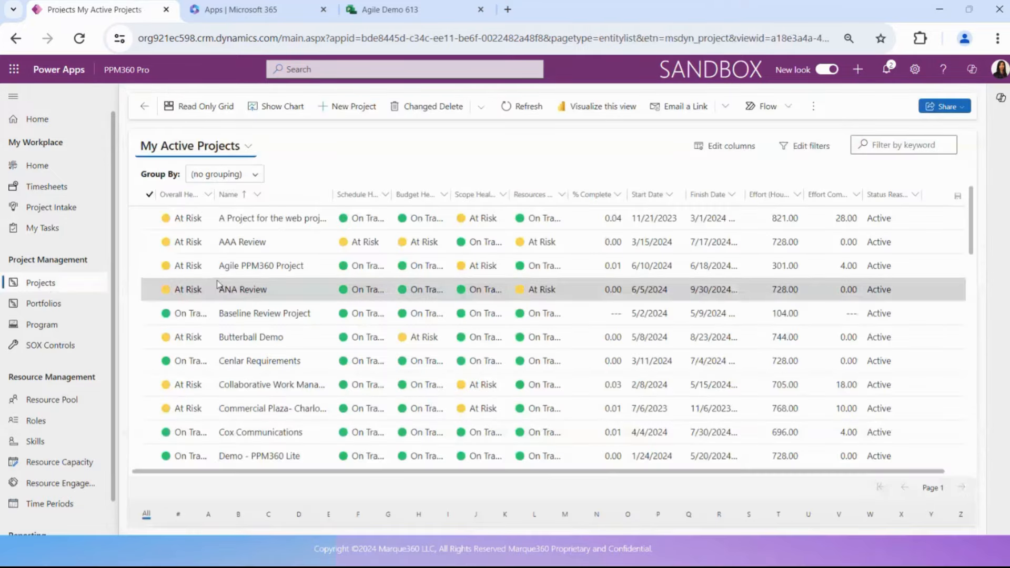
left_click(309, 270)
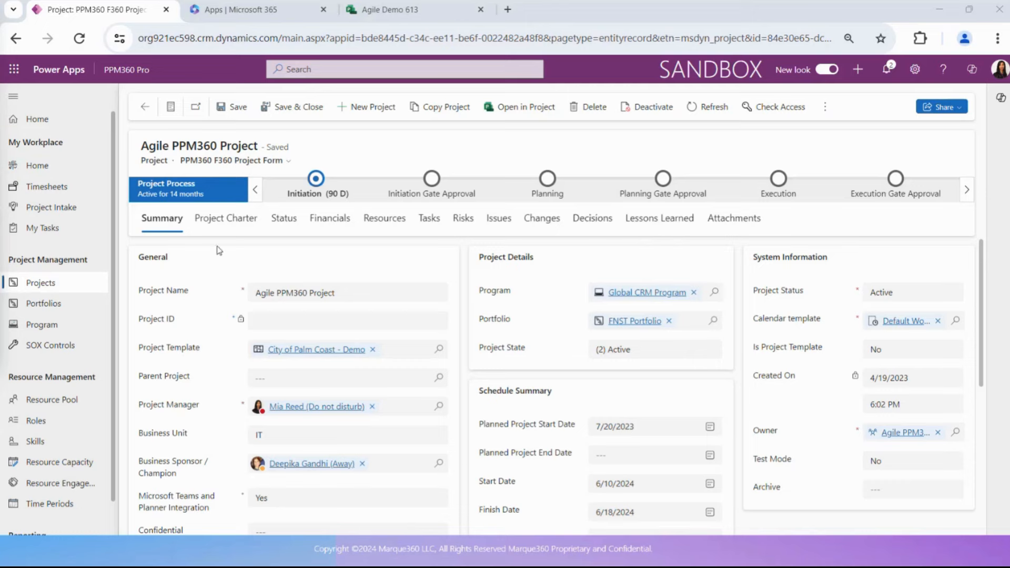
View the project in the PPM360 Light Project Form and return it to the PPM360 F360 Project Form.
left_click(282, 168)
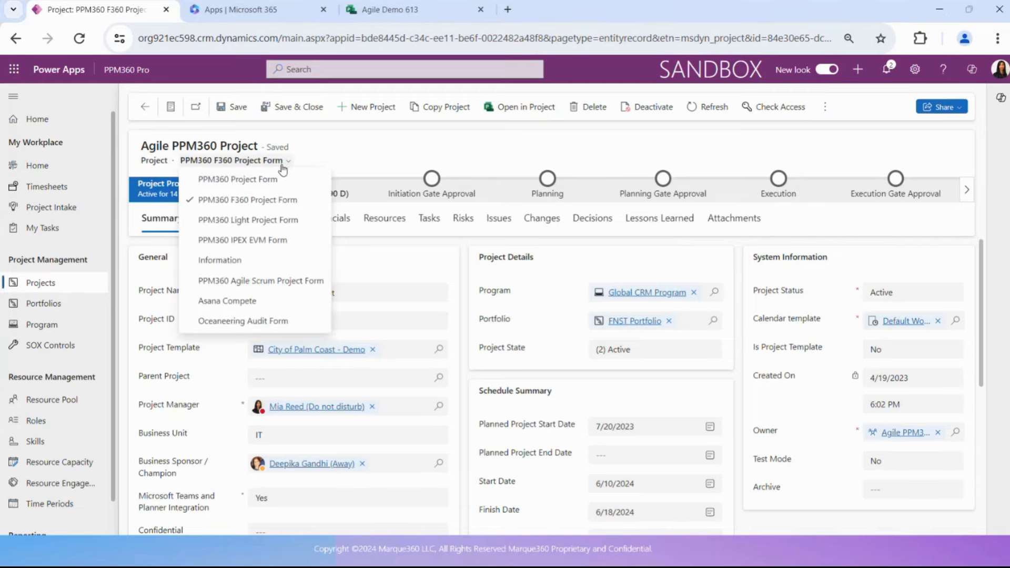
left_click(283, 221)
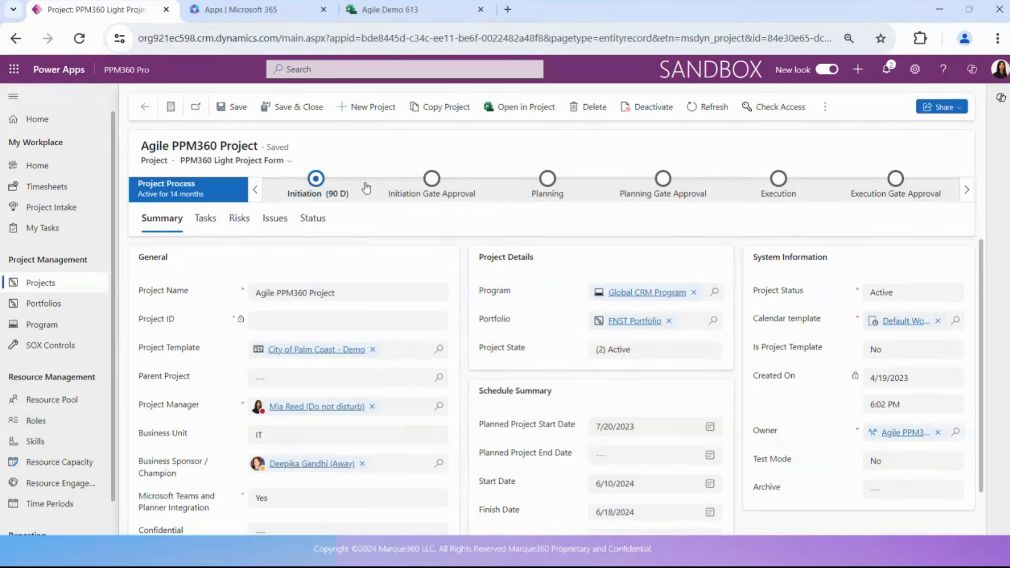
left_click(288, 161)
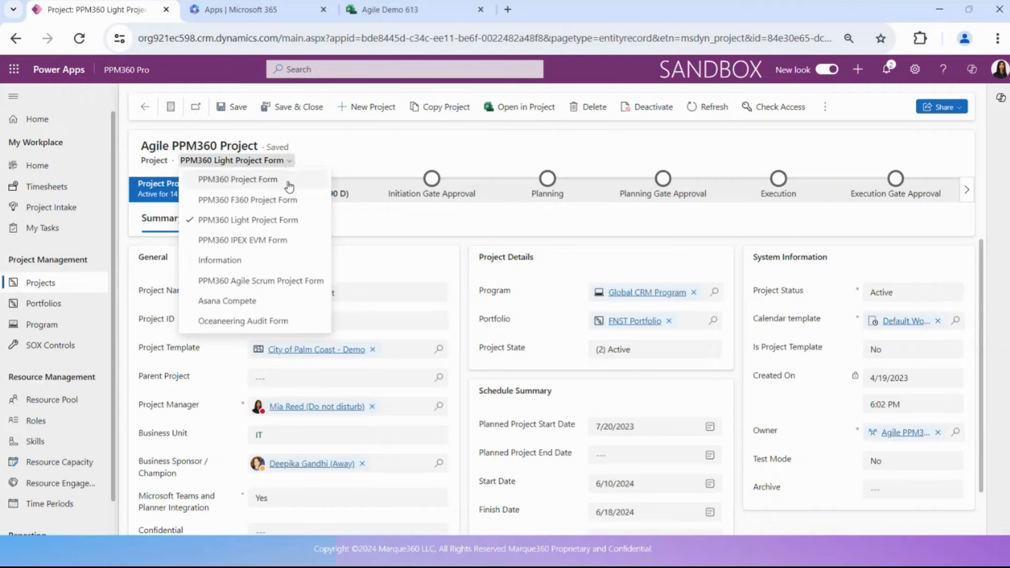
left_click(289, 199)
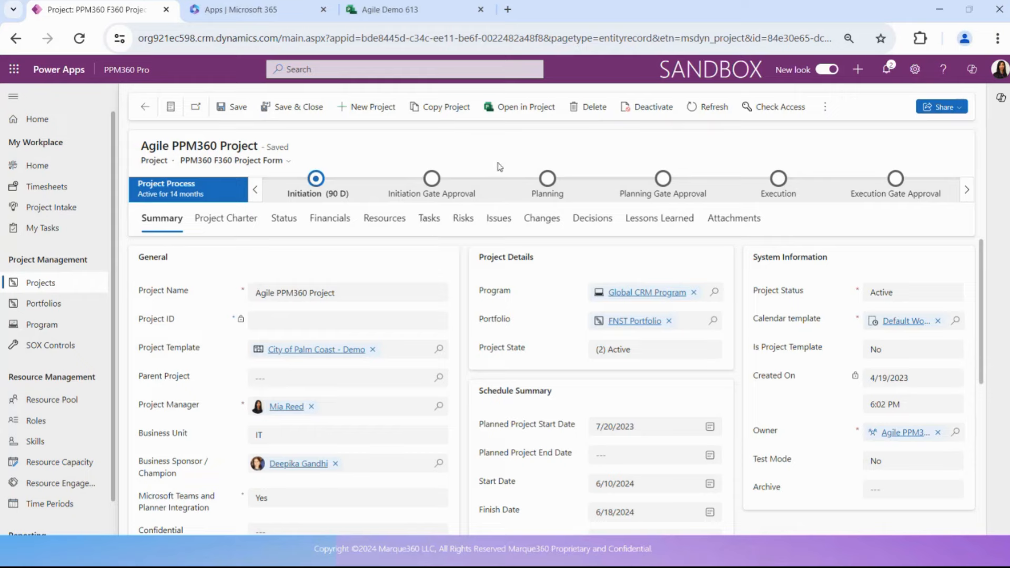
Examine the Agile PPM360 Project's tasks and summary, compare with the Agile Demo 613 plan's people board, and return to the project record.
left_click(432, 224)
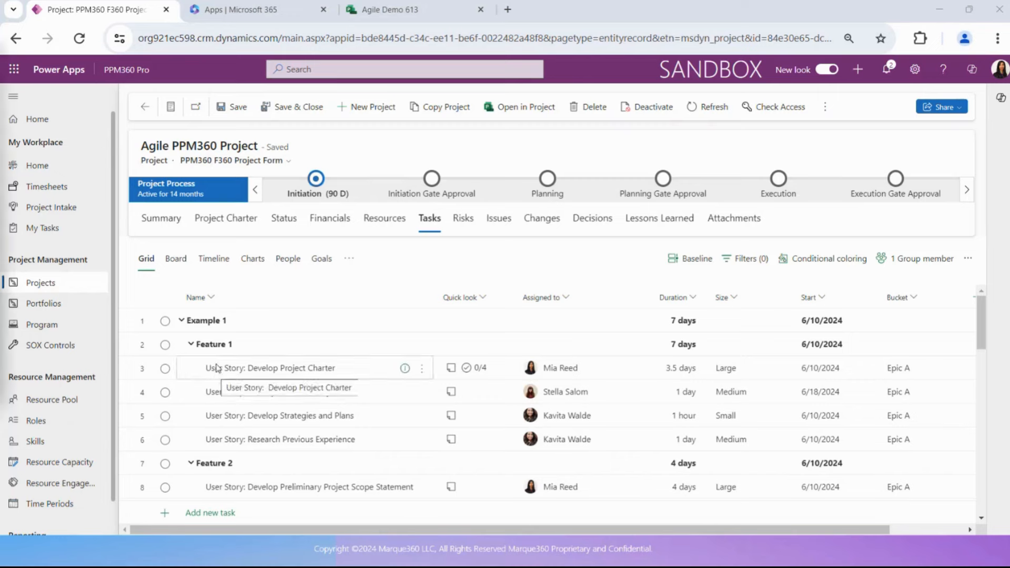
left_click(162, 224)
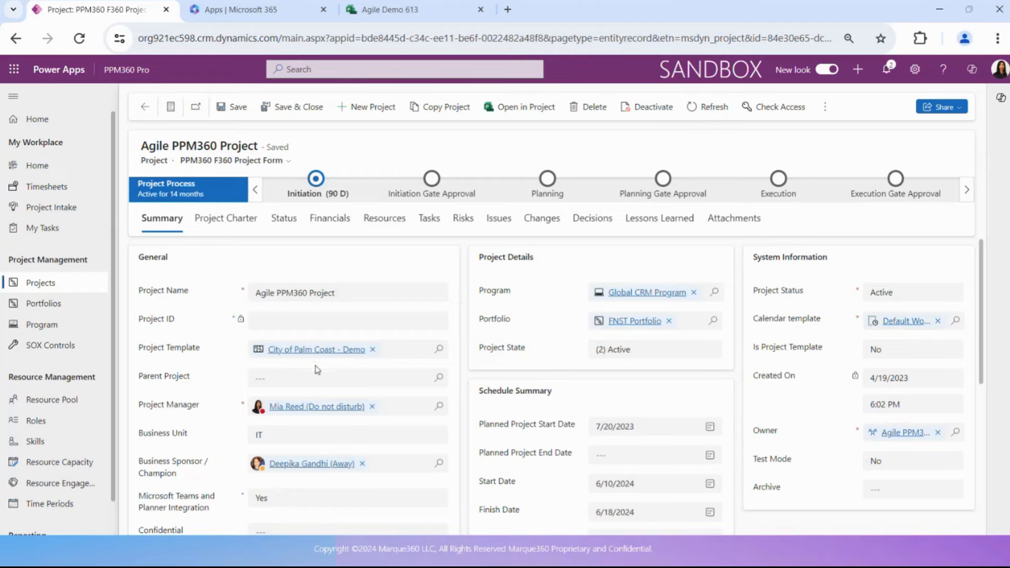
left_click(378, 12)
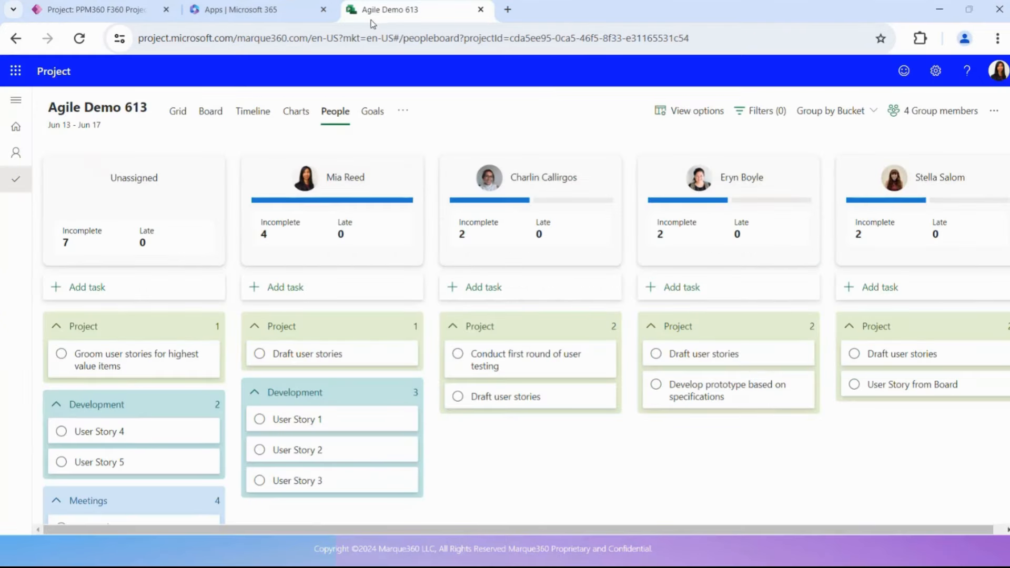
left_click(150, 14)
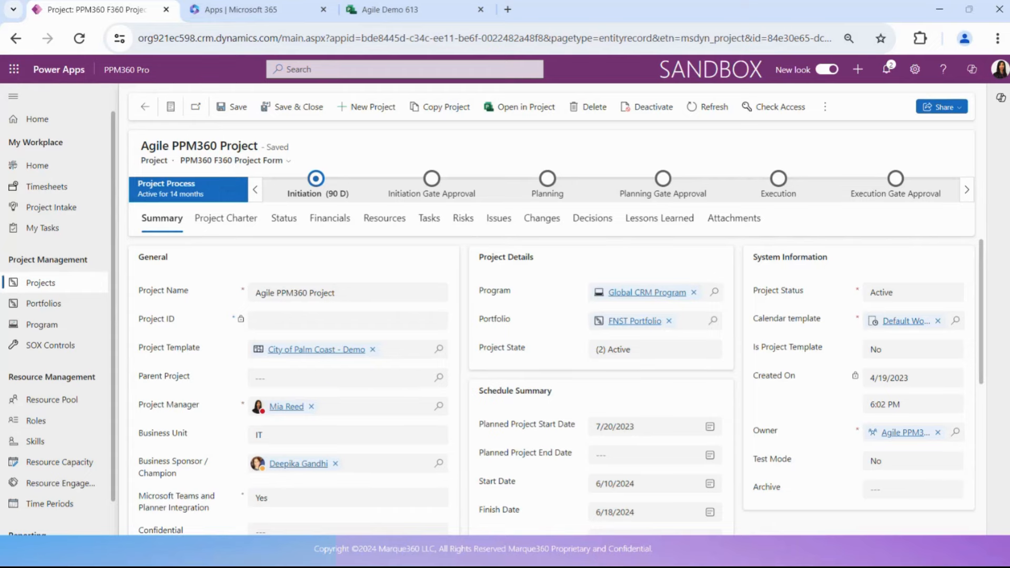
Switch to the slide show and display the "Any Questions?" slide.
left_click(194, 501)
left_click(353, 520)
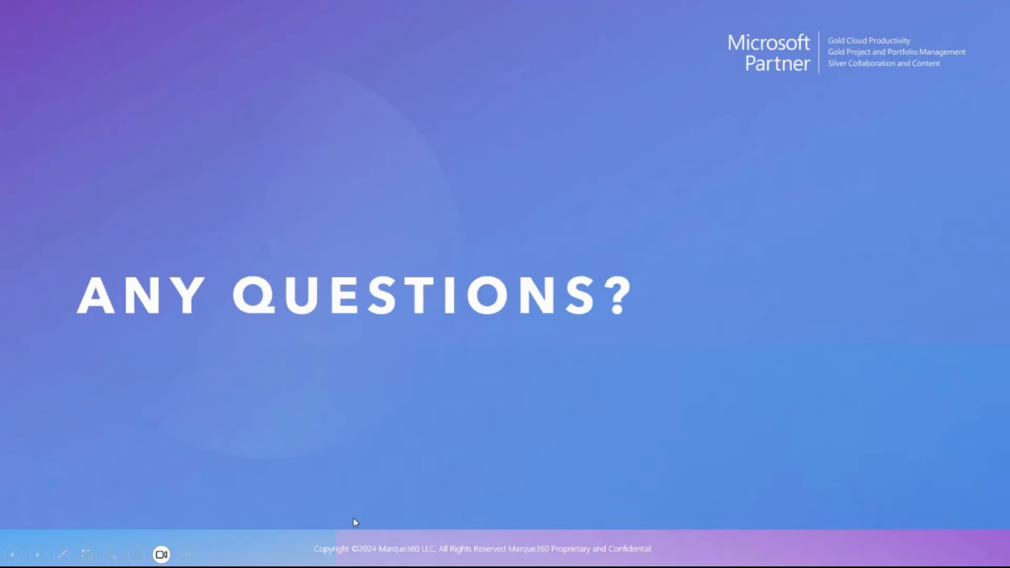